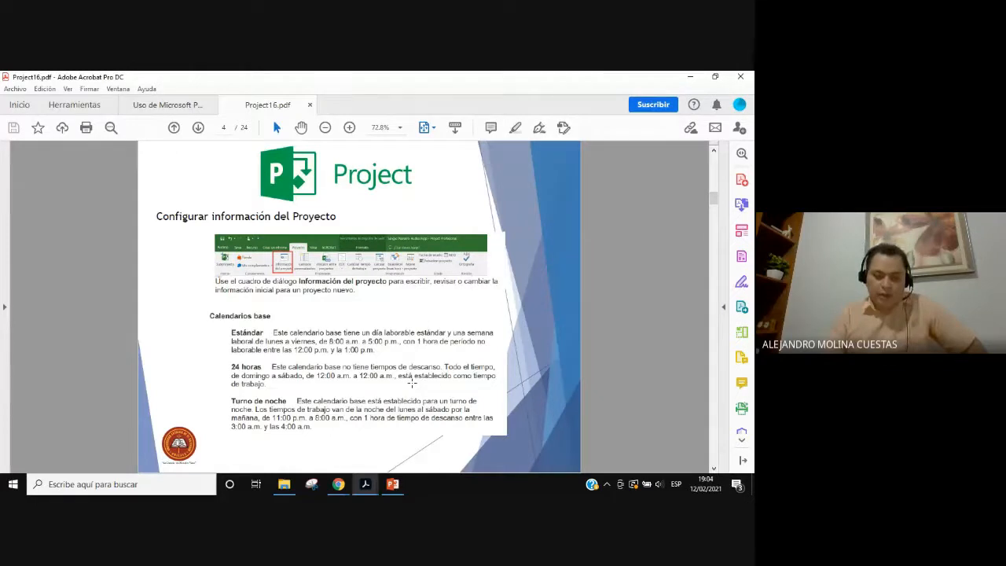
# Step: Review the Project16.pdf slides from the project information page through to the first Agregar Tareas page
pyautogui.scroll(-1, 412, 383)
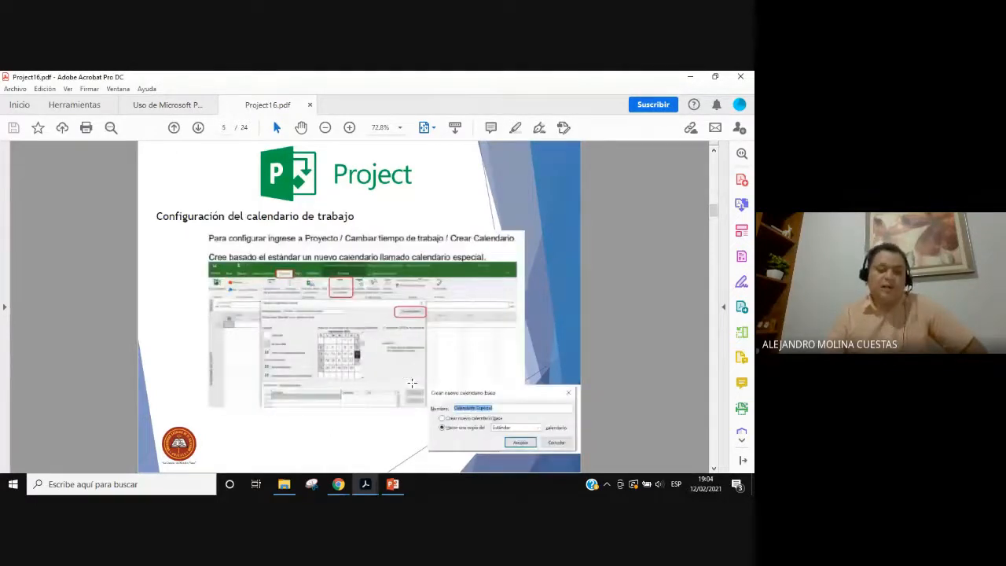
pyautogui.scroll(-3, 412, 382)
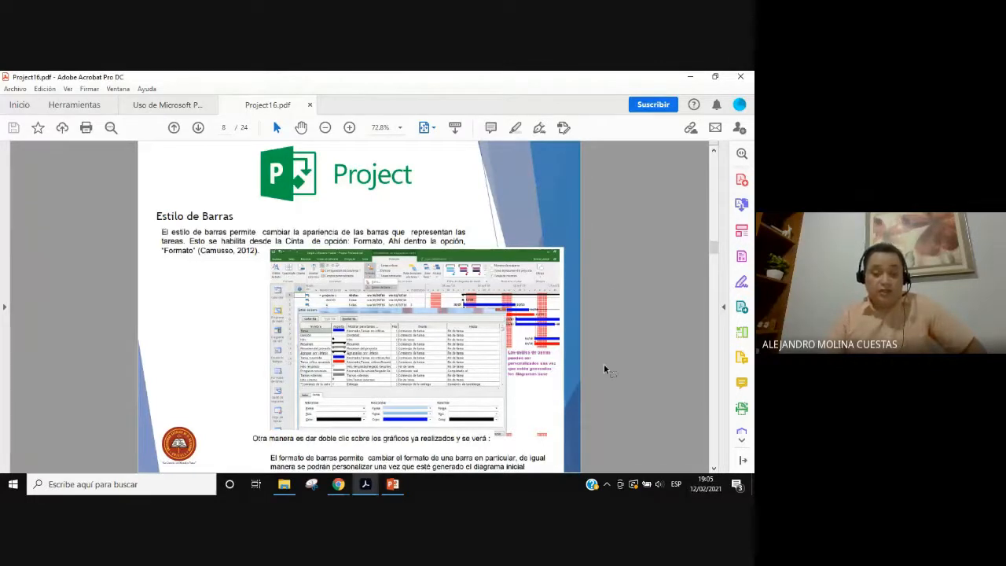
pyautogui.scroll(-1, 604, 369)
pyautogui.scroll(-1, 604, 368)
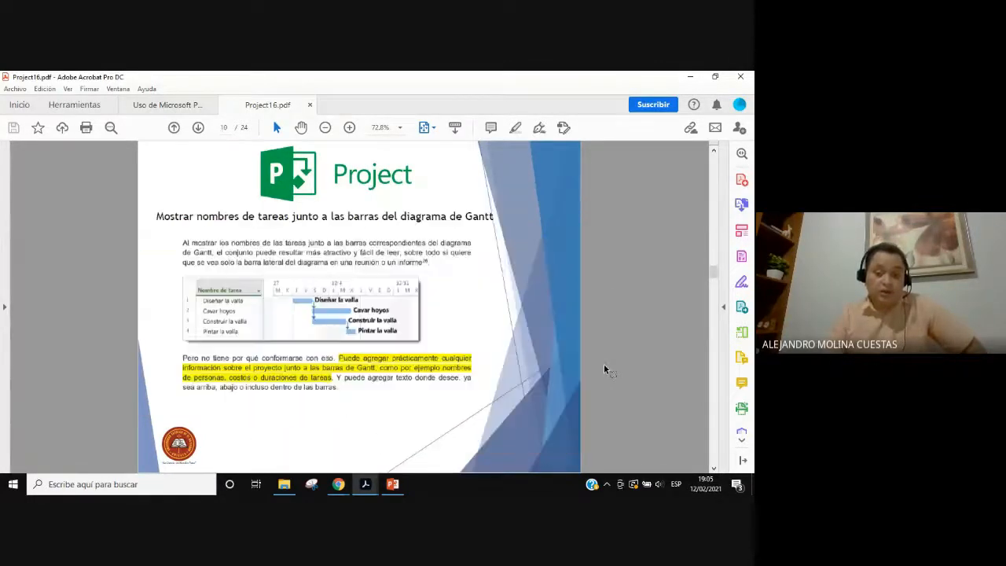
pyautogui.scroll(1, 604, 369)
pyautogui.scroll(-3, 604, 366)
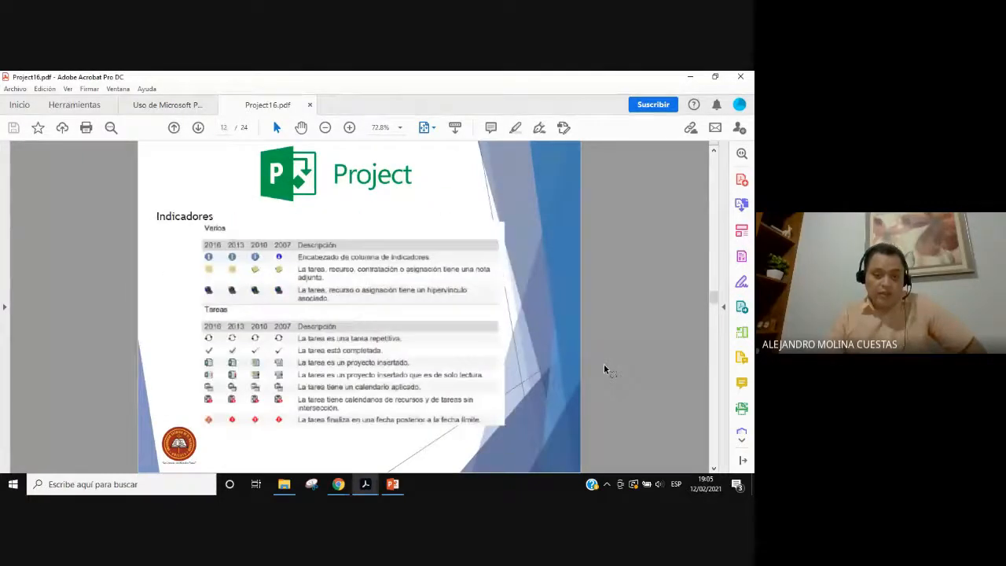
pyautogui.scroll(-1, 604, 369)
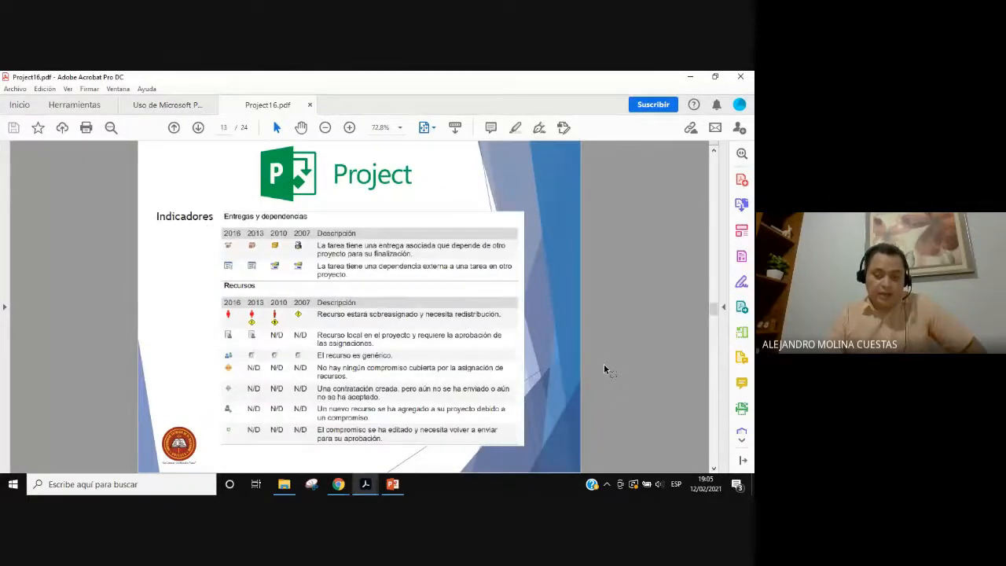
pyautogui.scroll(-1, 603, 368)
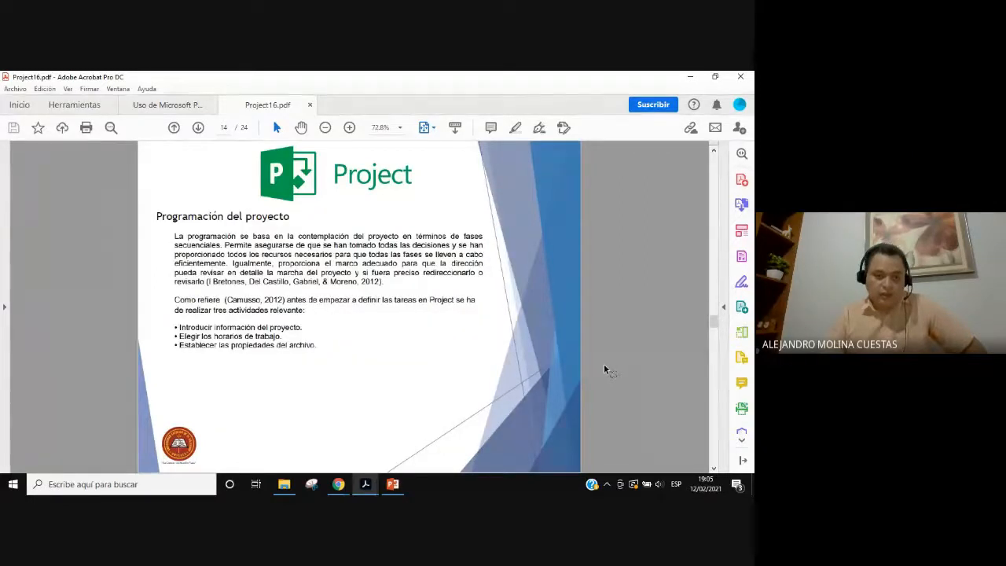
pyautogui.scroll(-1, 603, 369)
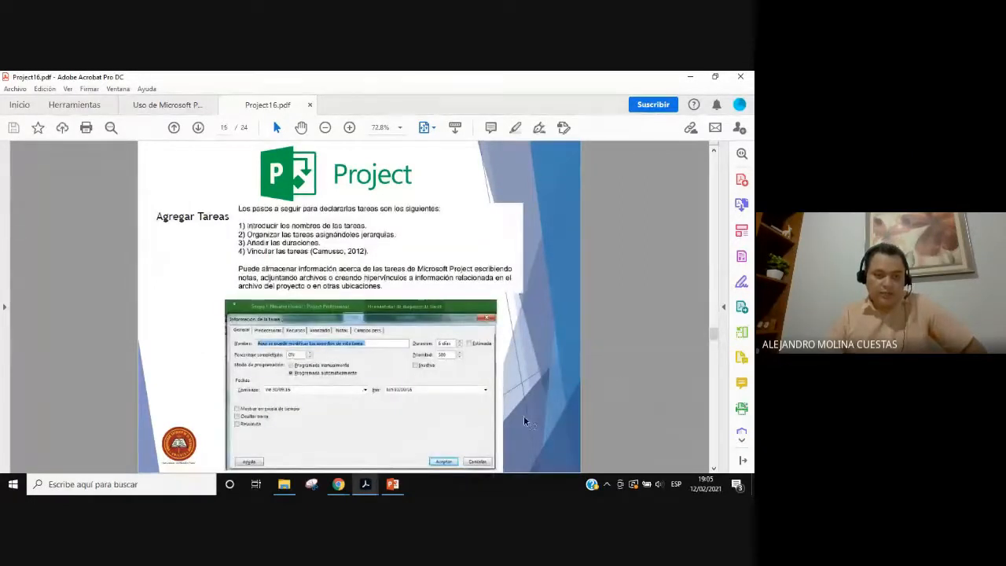
# Step: Switch to the Google Meet call in Chrome, turn the camera off, and check the meeting chat before closing it
pyautogui.click(336, 489)
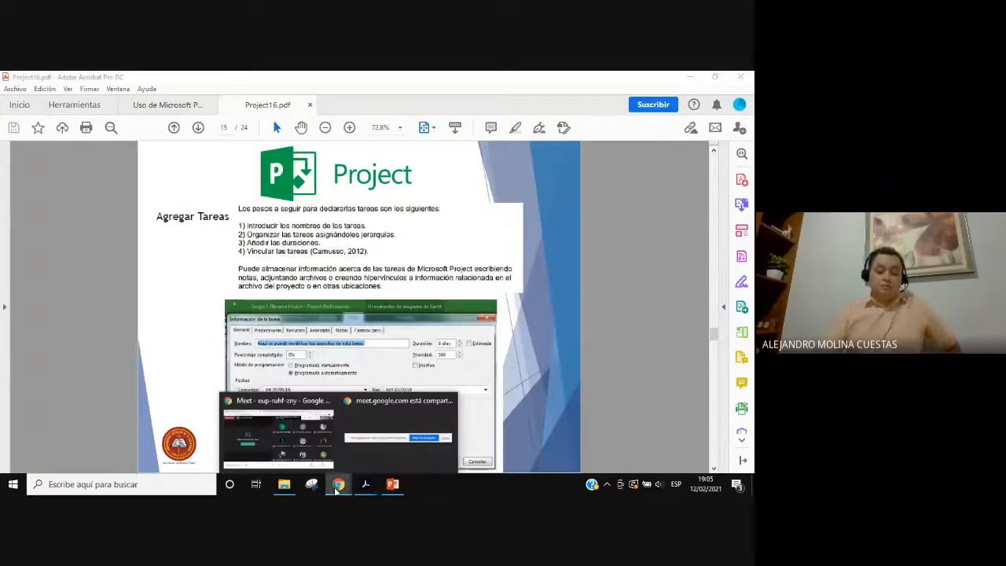
pyautogui.click(322, 445)
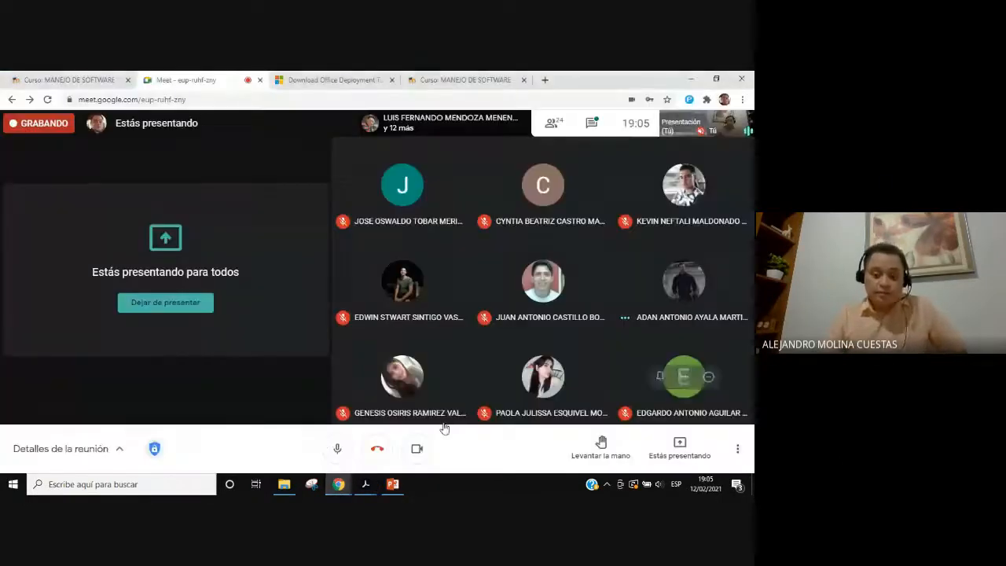
pyautogui.click(417, 454)
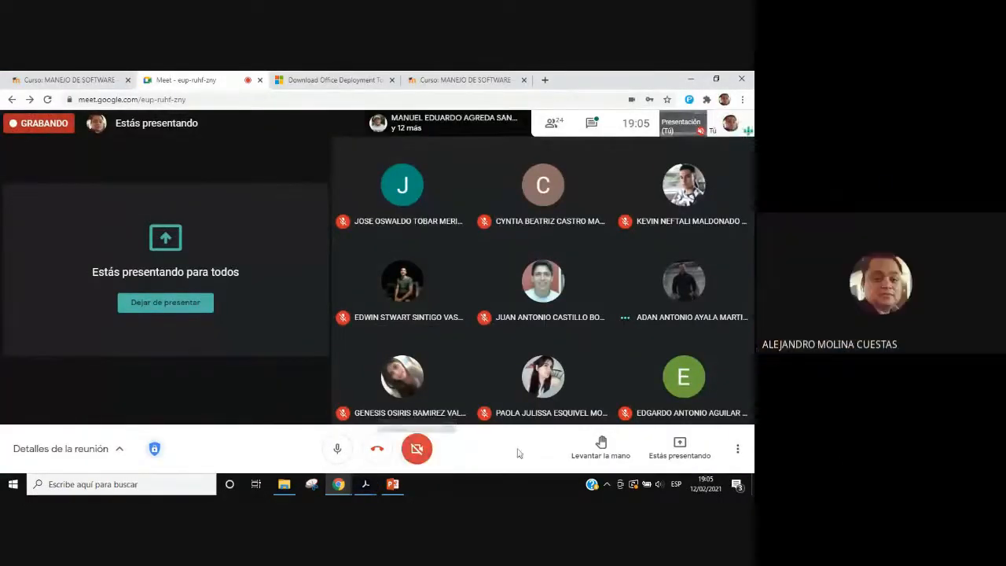
pyautogui.click(590, 126)
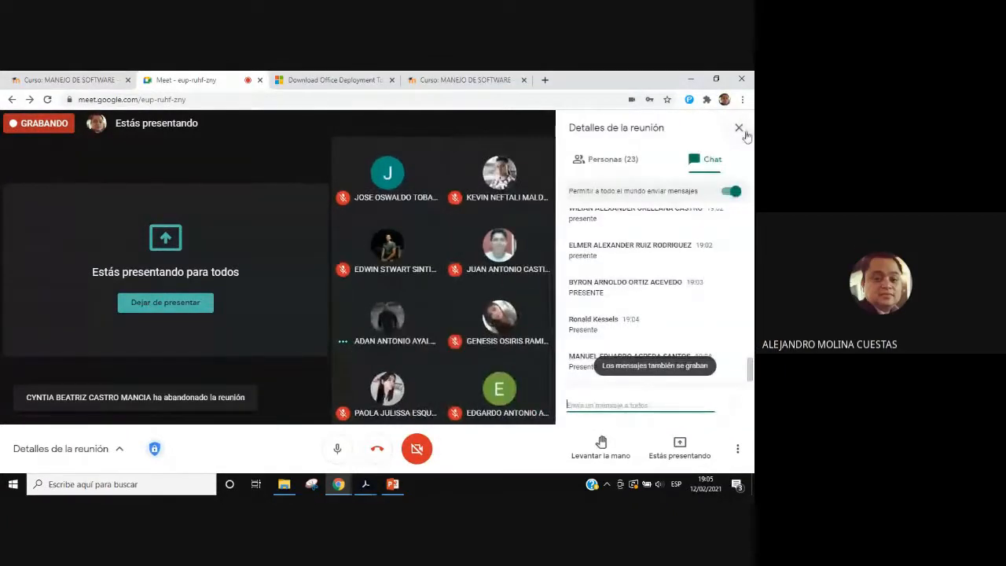
pyautogui.click(739, 127)
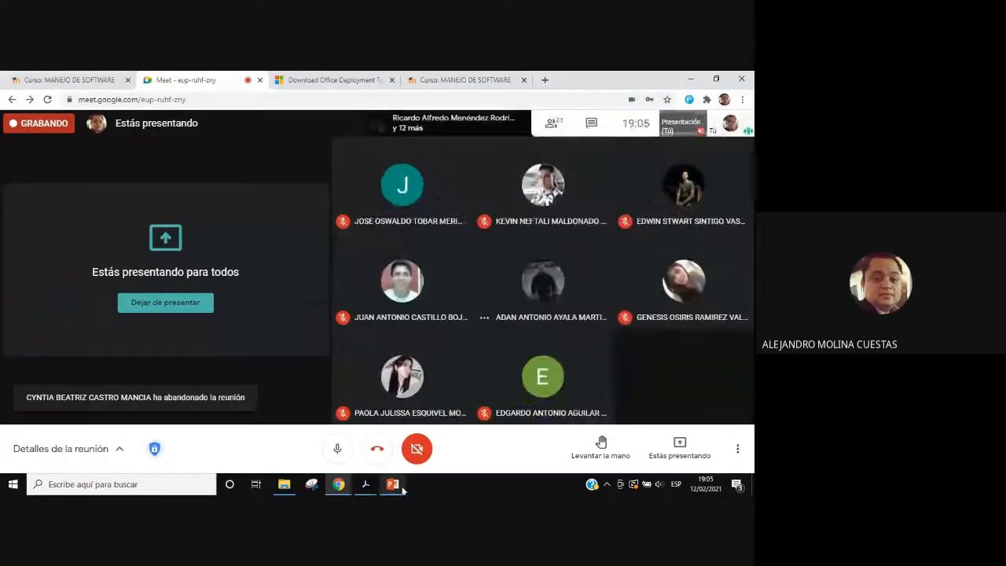
# Step: Bring up the Project16.pptx presentation in PowerPoint, then minimize it and the PDF reader to reach the desktop
pyautogui.click(400, 488)
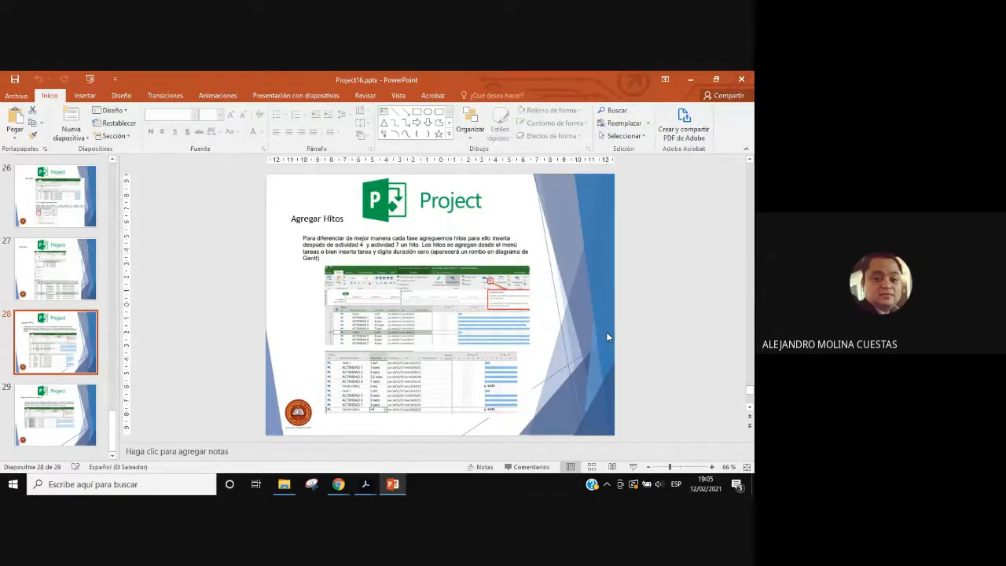
pyautogui.click(692, 78)
pyautogui.hotkey('alt', 'Tab')
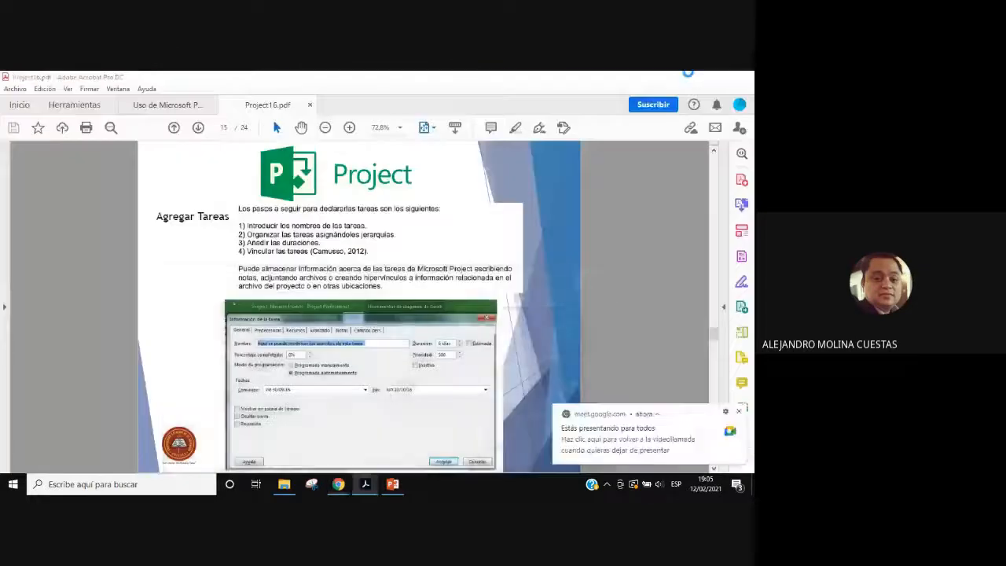
pyautogui.click(688, 74)
pyautogui.click(690, 75)
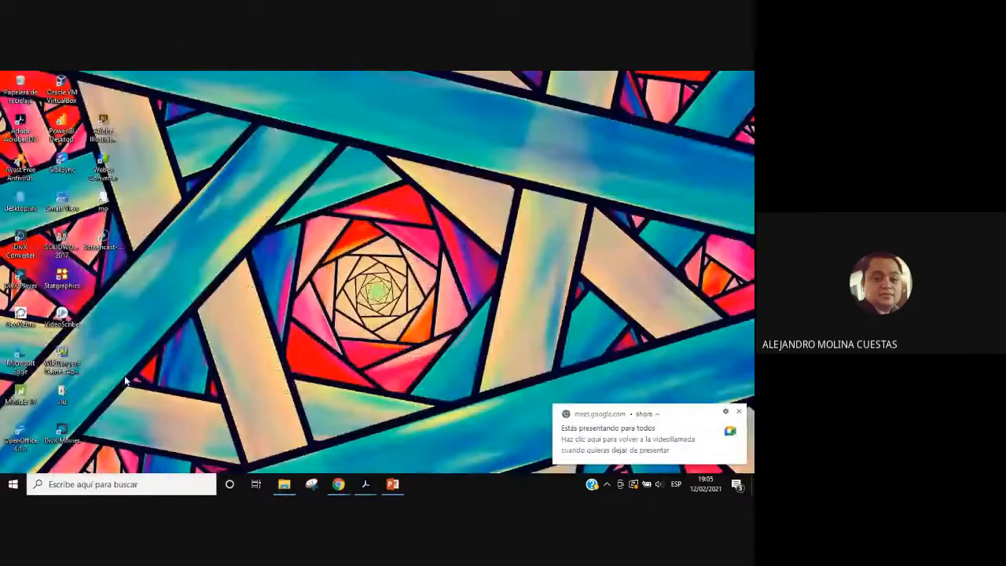
# Step: Launch Project 2016, create a new blank project, and dismiss the Meet presenting notification
pyautogui.press('super')
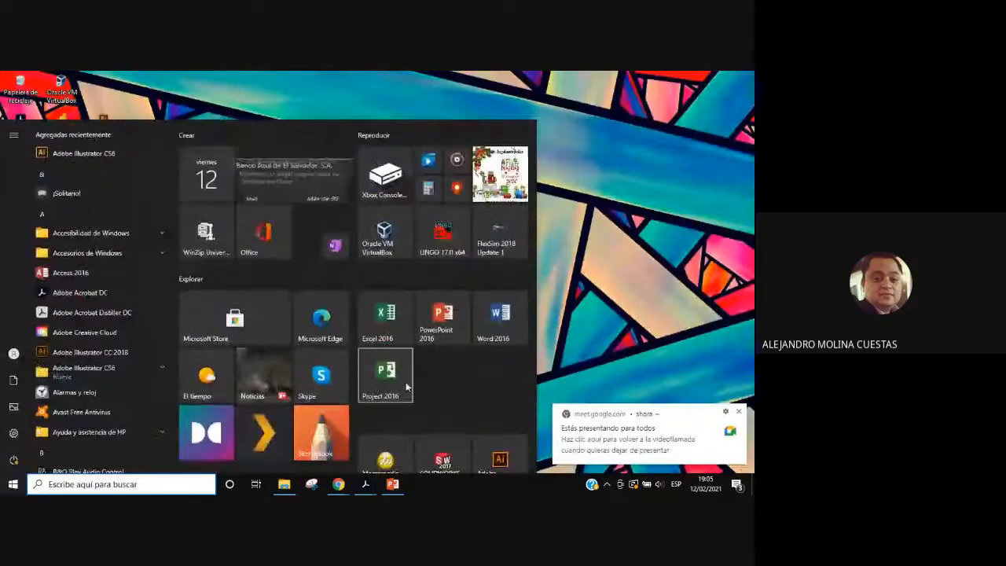
pyautogui.click(408, 383)
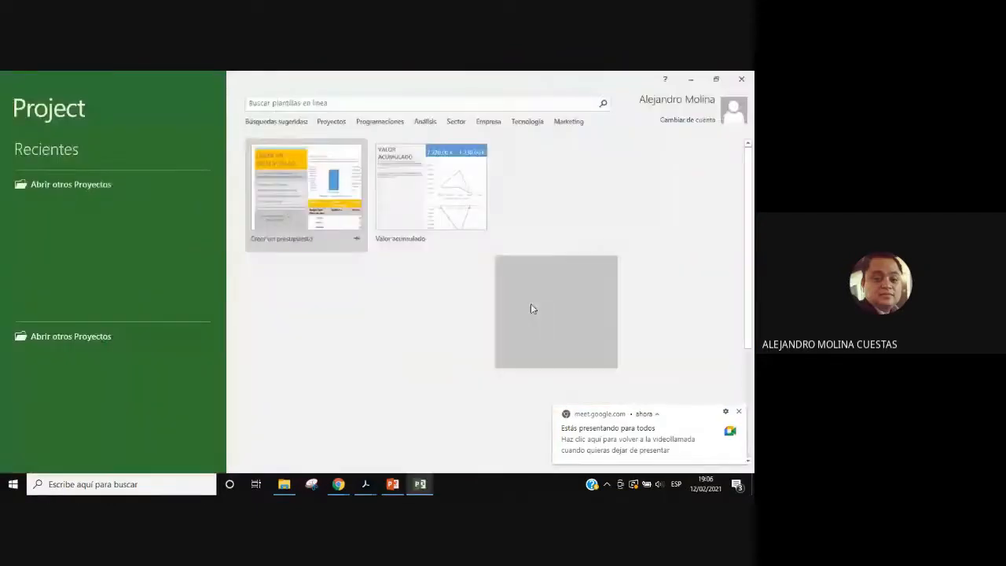
pyautogui.click(532, 306)
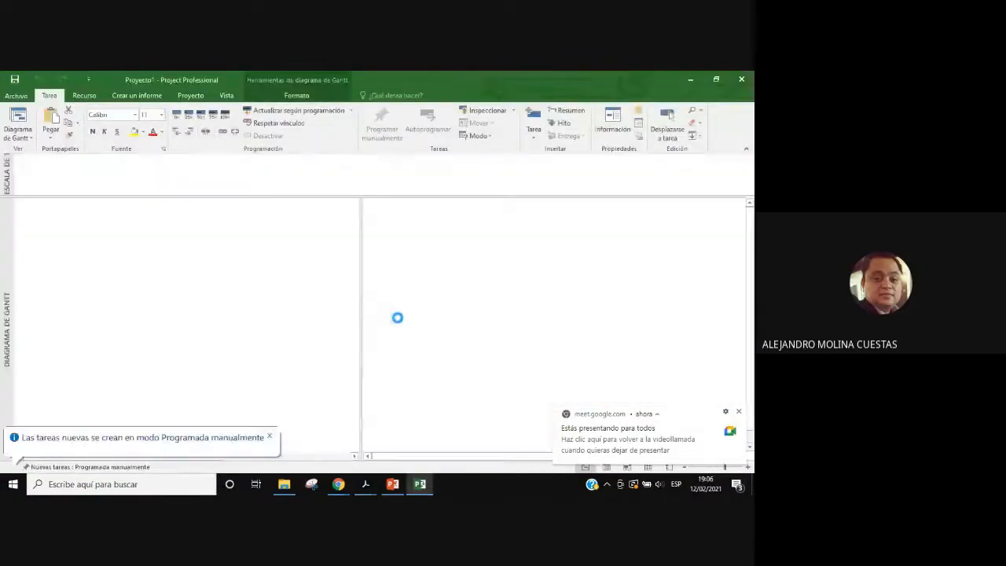
pyautogui.click(739, 412)
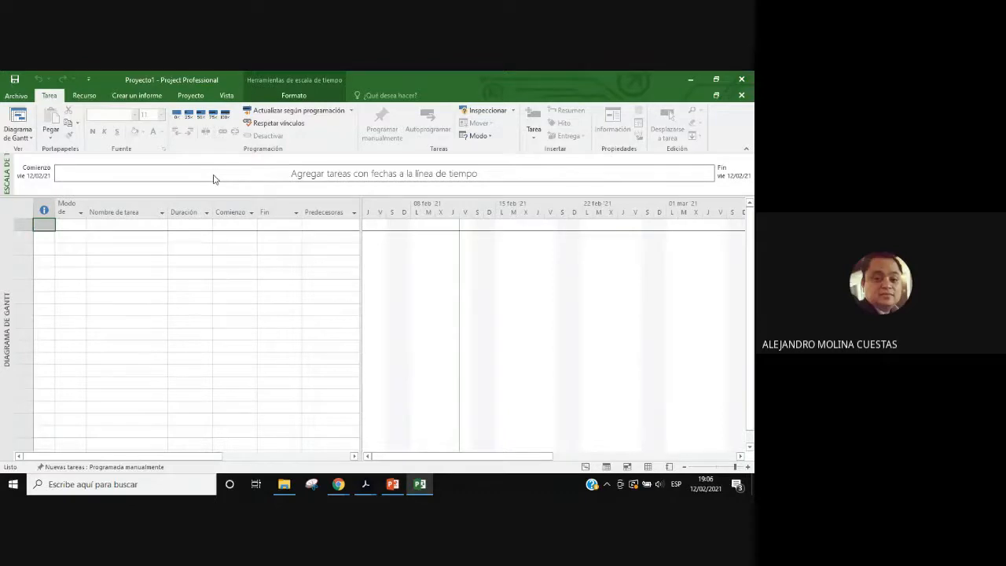
# Step: Set the new project's calendar to Calendario GB in the project information settings
pyautogui.click(191, 96)
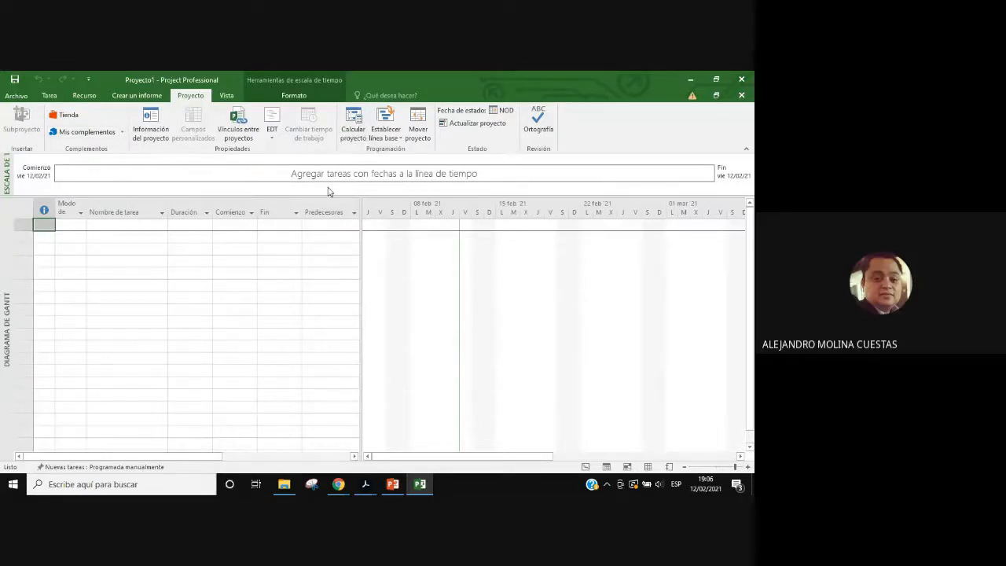
pyautogui.click(155, 142)
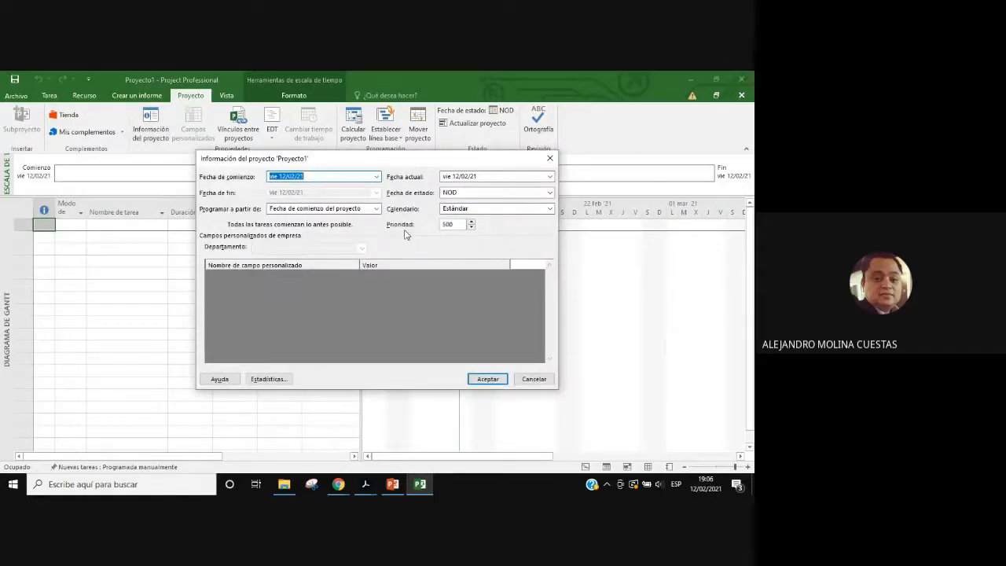
pyautogui.click(472, 208)
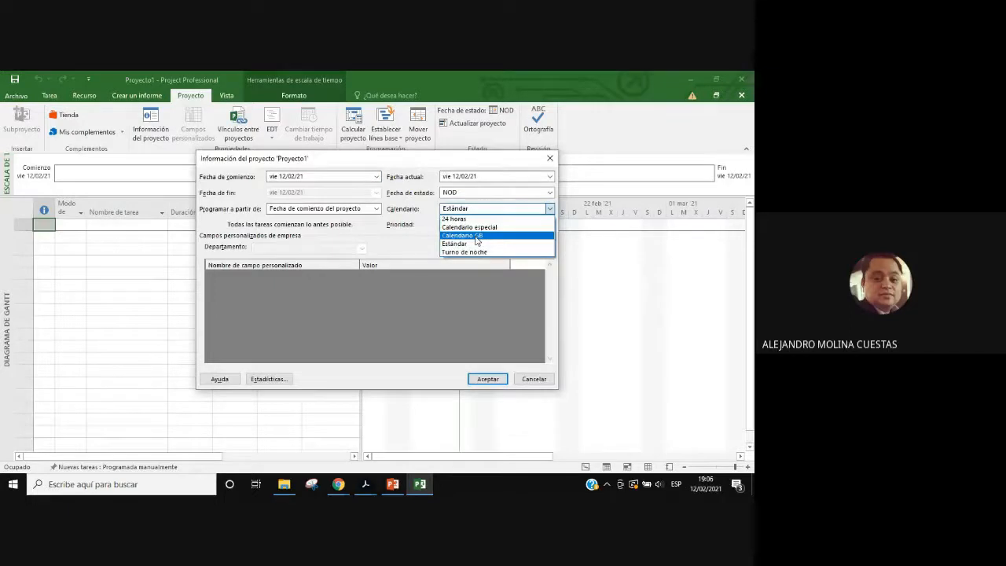
pyautogui.click(477, 236)
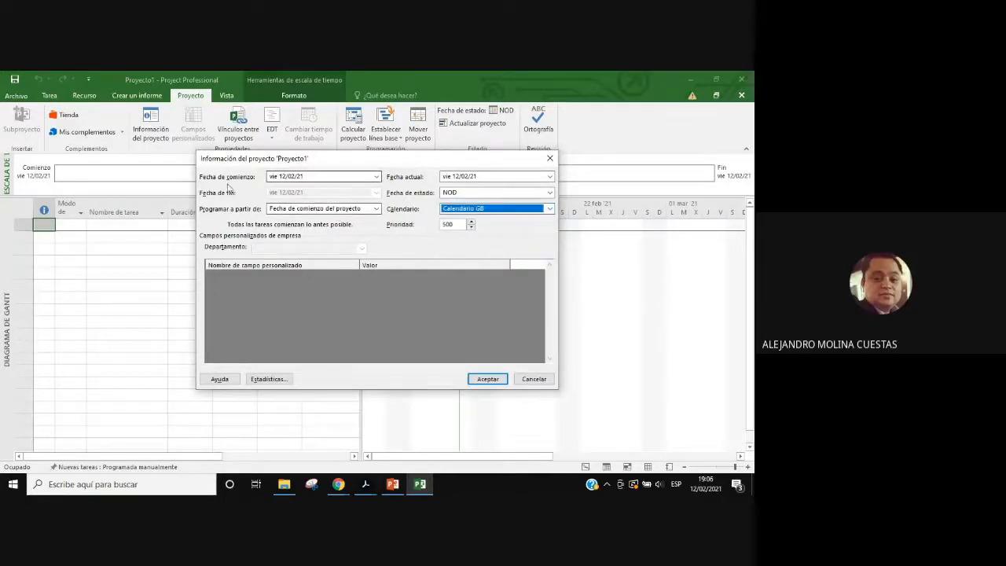
pyautogui.click(494, 382)
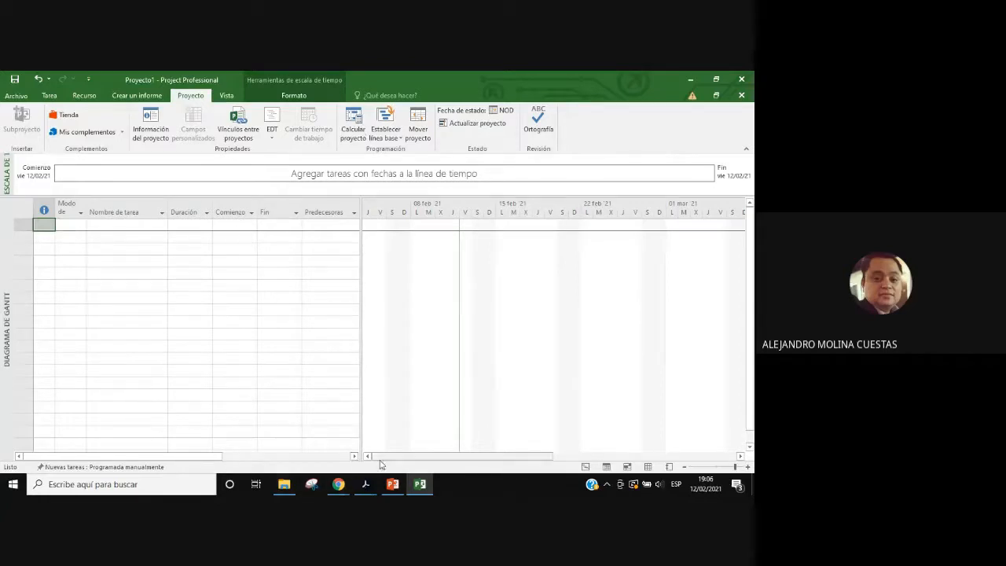
# Step: Switch to Project16.pdf in Adobe Acrobat and highlight the text of the four listed steps for declaring tasks on page 15
pyautogui.moveTo(400, 488)
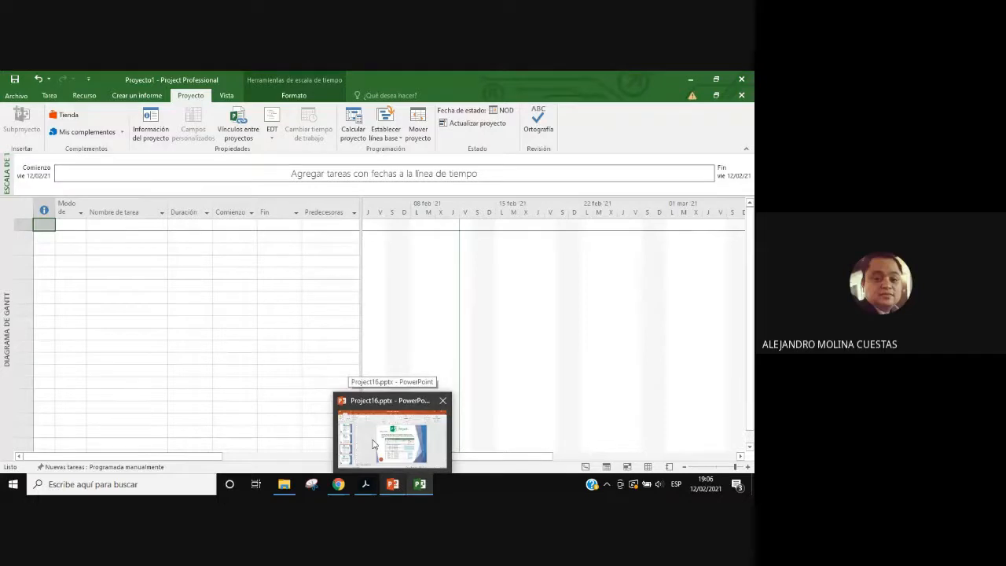
pyautogui.moveTo(365, 484)
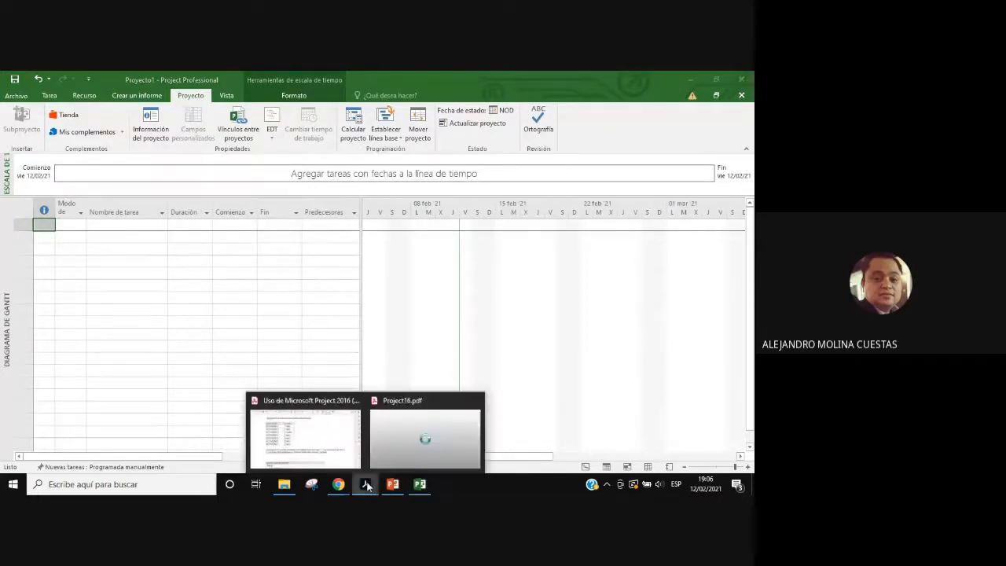
pyautogui.click(414, 450)
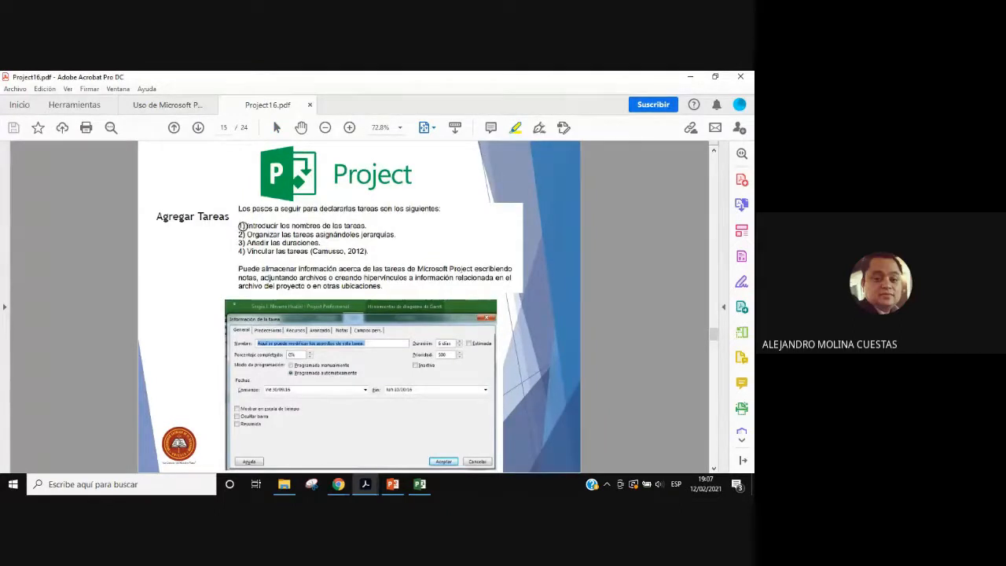
pyautogui.moveTo(242, 226); pyautogui.dragTo(363, 225)
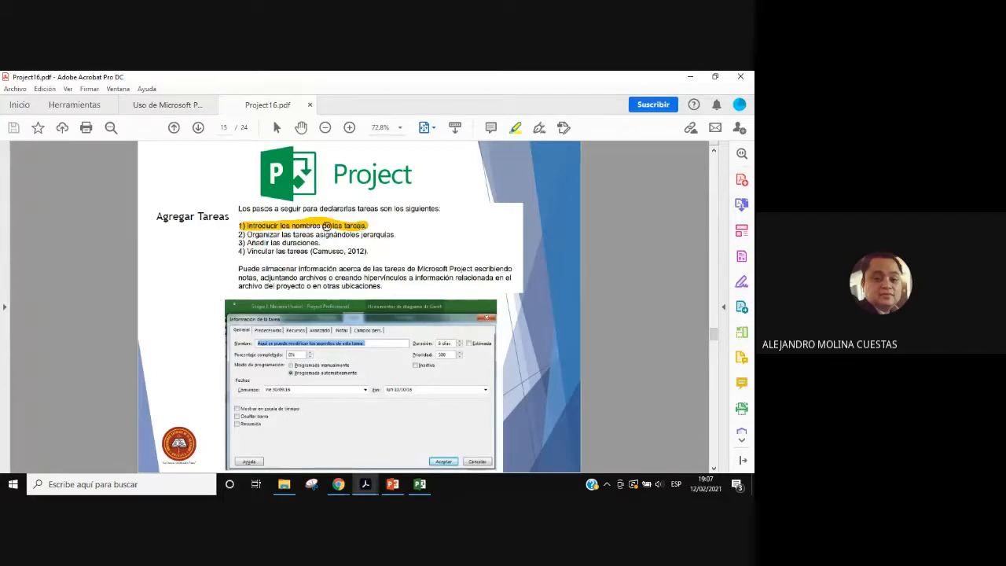
pyautogui.click(297, 244)
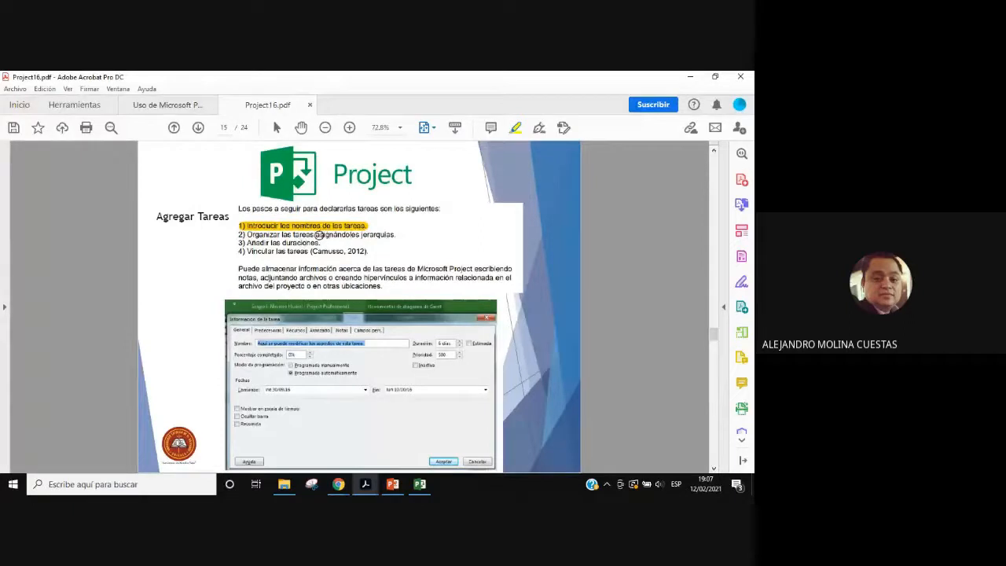
pyautogui.moveTo(320, 235); pyautogui.dragTo(396, 235)
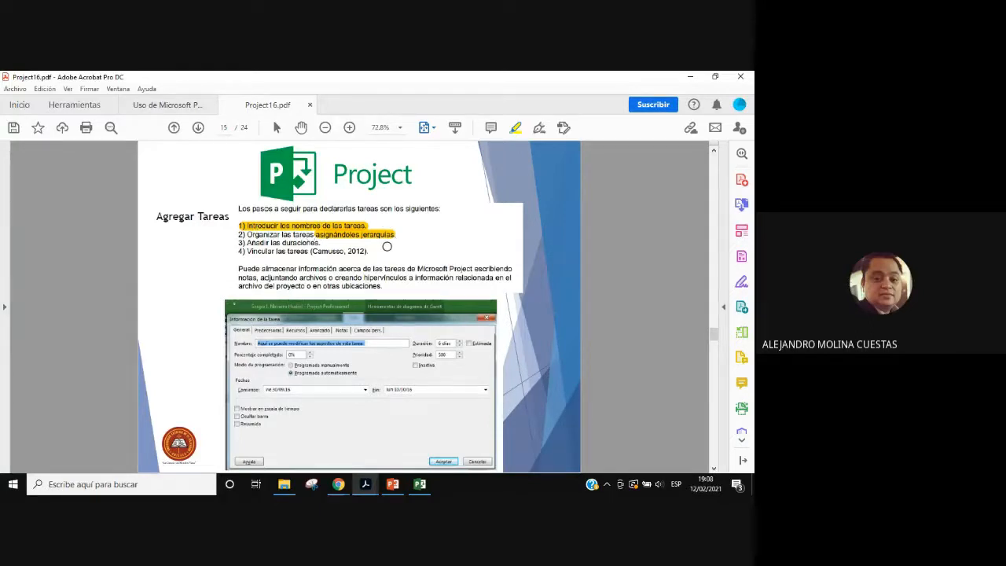
pyautogui.moveTo(283, 243)
pyautogui.mouseDown()
pyautogui.moveTo(320, 244)
pyautogui.moveTo(247, 246)
pyautogui.moveTo(288, 246)
pyautogui.mouseUp()
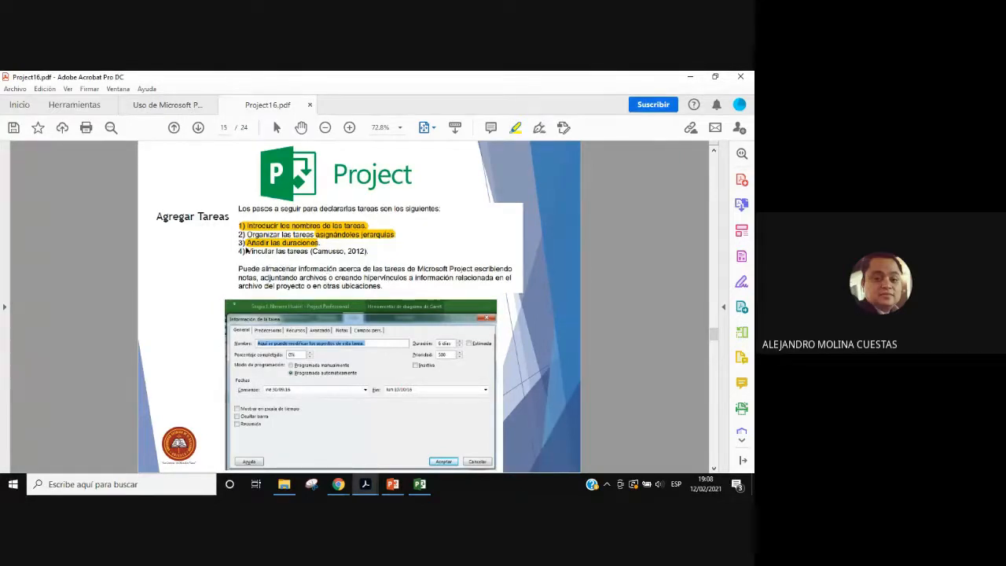
pyautogui.moveTo(245, 250); pyautogui.dragTo(368, 252)
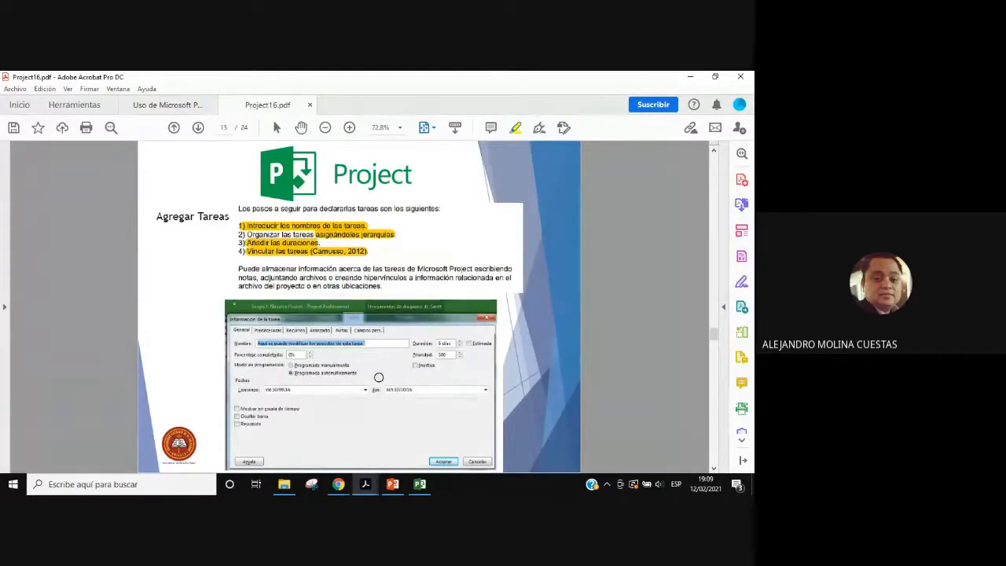
# Step: Go to page 16 of the PDF to examine the example table of task names and durations
pyautogui.scroll(-1, 378, 377)
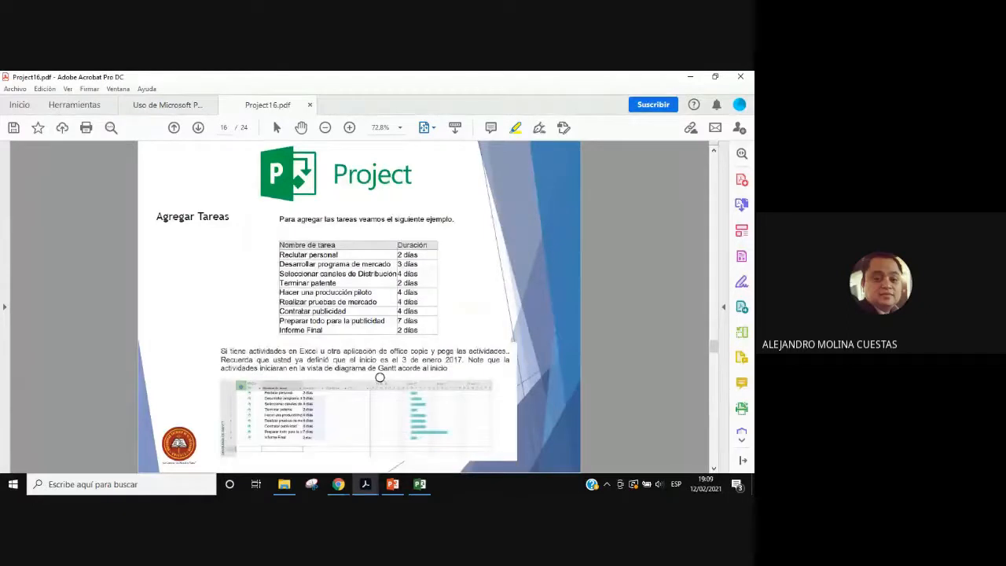
pyautogui.scroll(1, 379, 377)
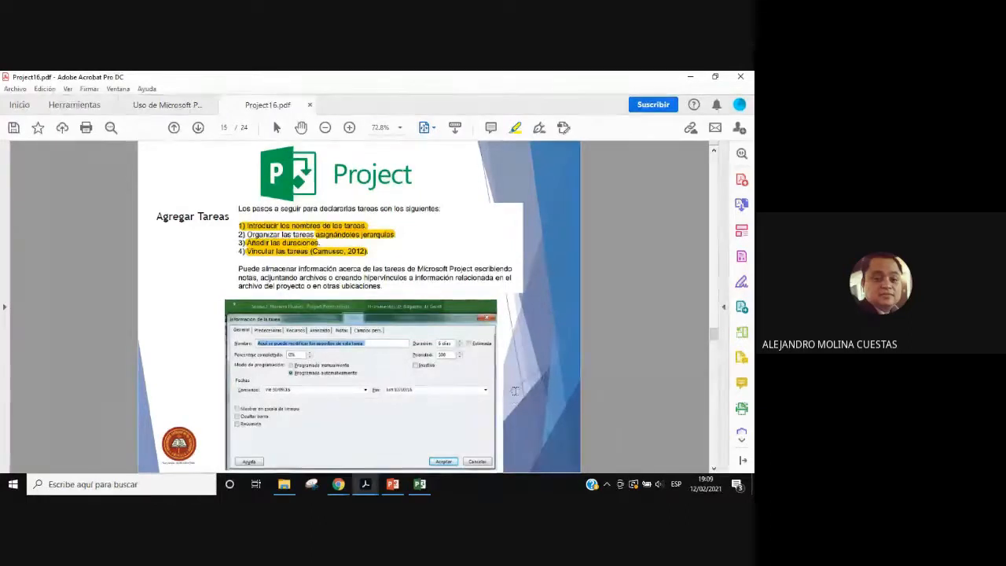
pyautogui.click(715, 469)
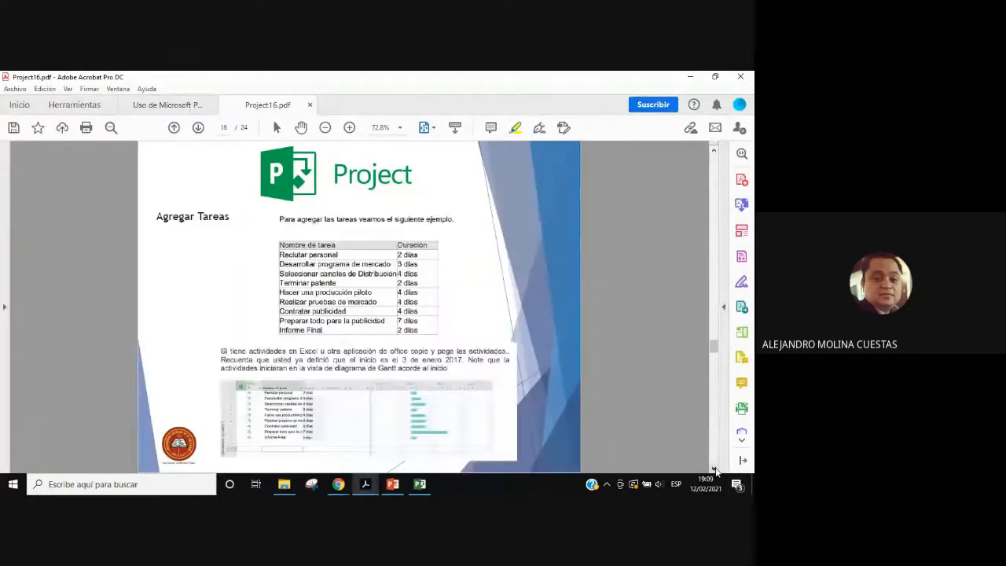
# Step: Review the steps for declaring tasks on page 15 of Project16.pdf and the example task table on page 16
pyautogui.click(715, 151)
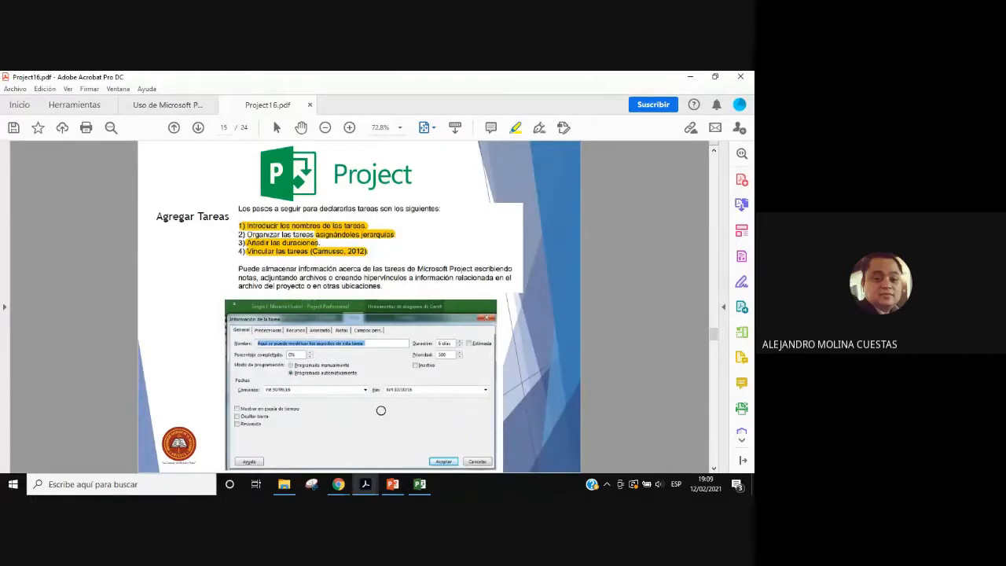
pyautogui.click(426, 487)
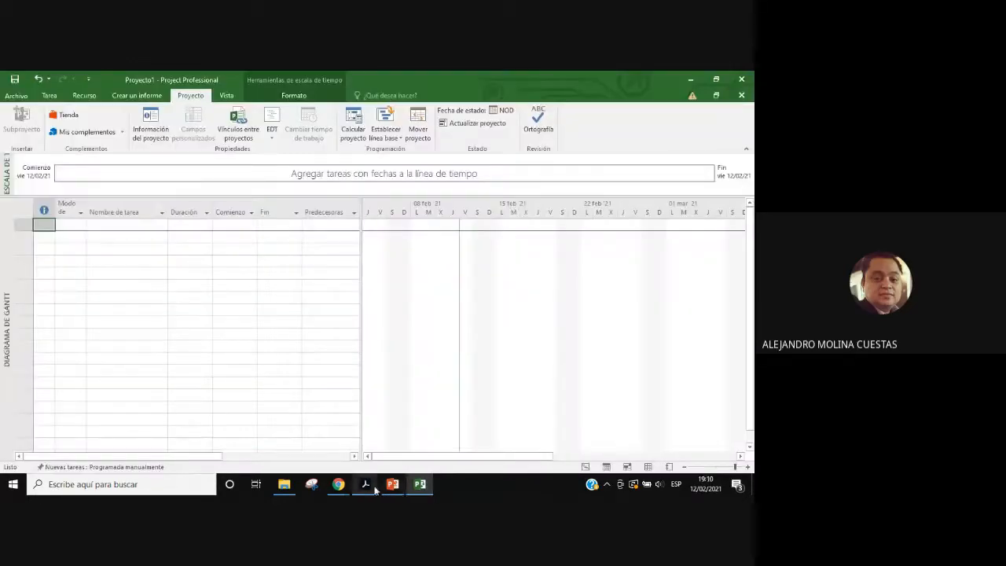
pyautogui.click(393, 488)
pyautogui.click(392, 488)
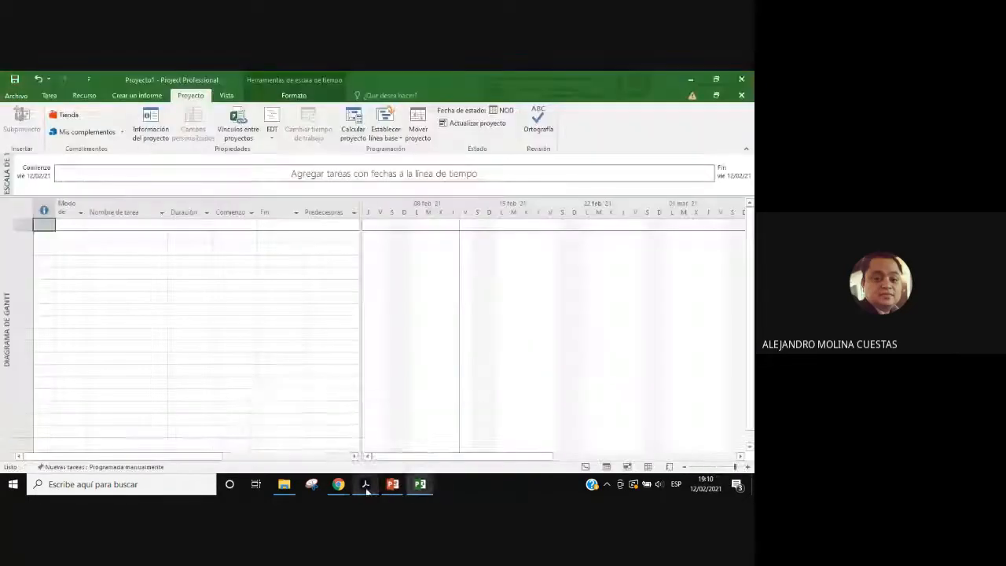
pyautogui.click(367, 488)
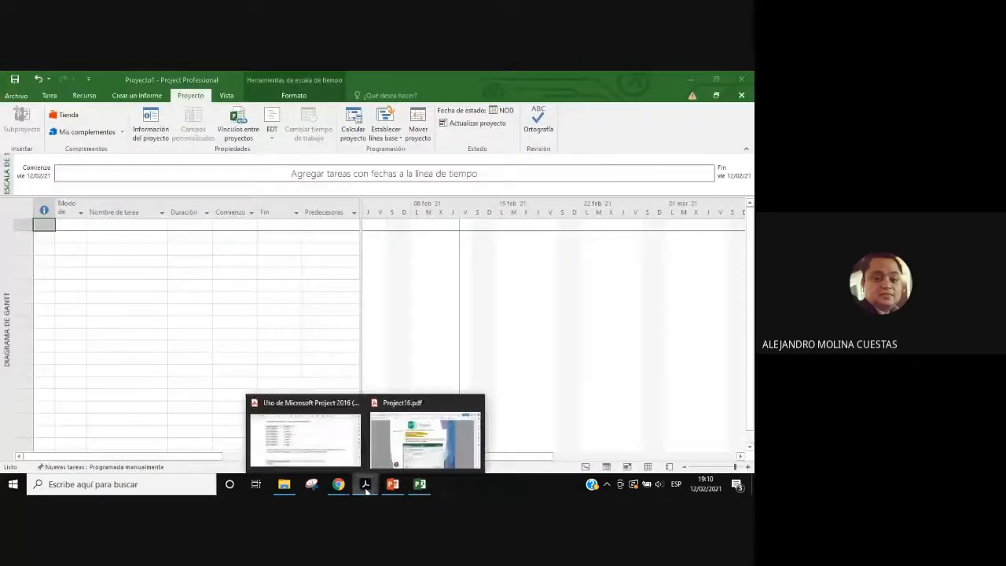
pyautogui.click(401, 452)
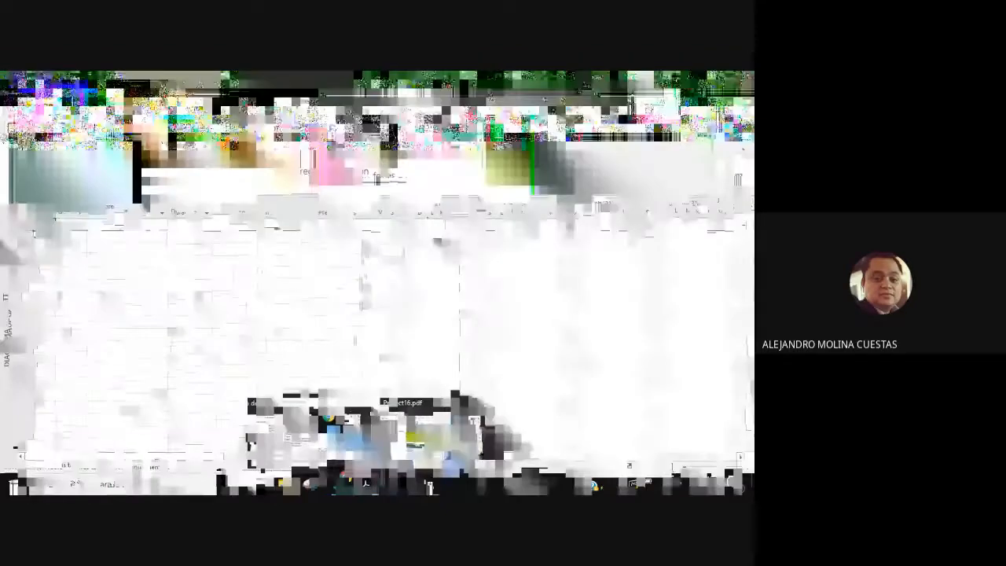
pyautogui.scroll(-1, 404, 396)
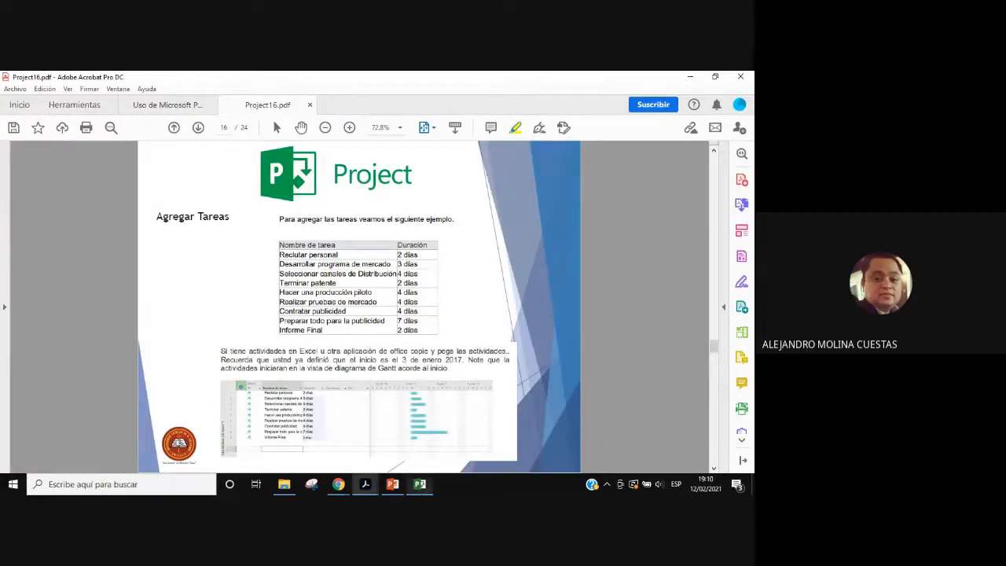
# Step: Switch to Project and add a task named "Actividad 1" in the first row of the Gantt task table
pyautogui.click(420, 484)
pyautogui.write('Actividad')
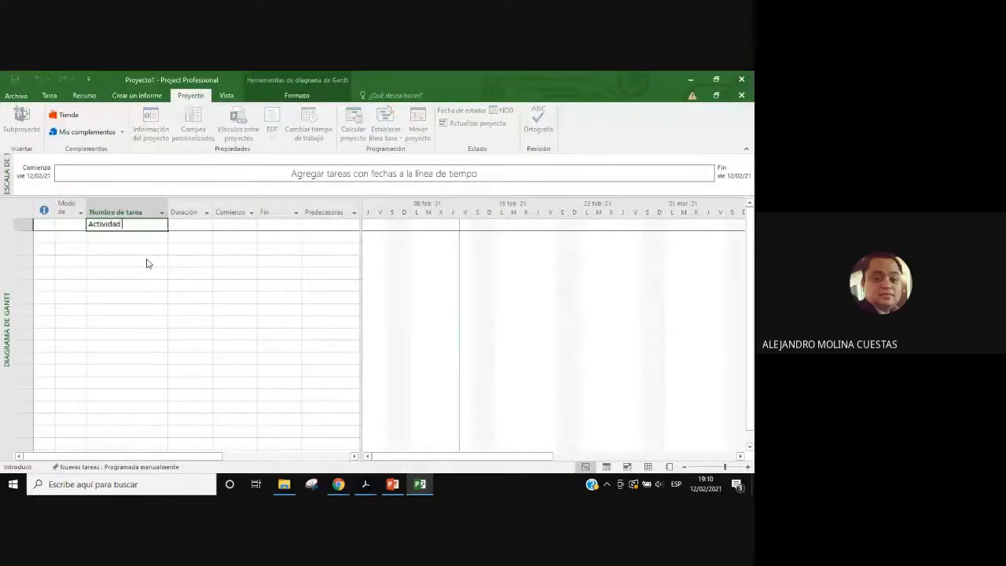
pyautogui.write(' 1')
pyautogui.press('Return')
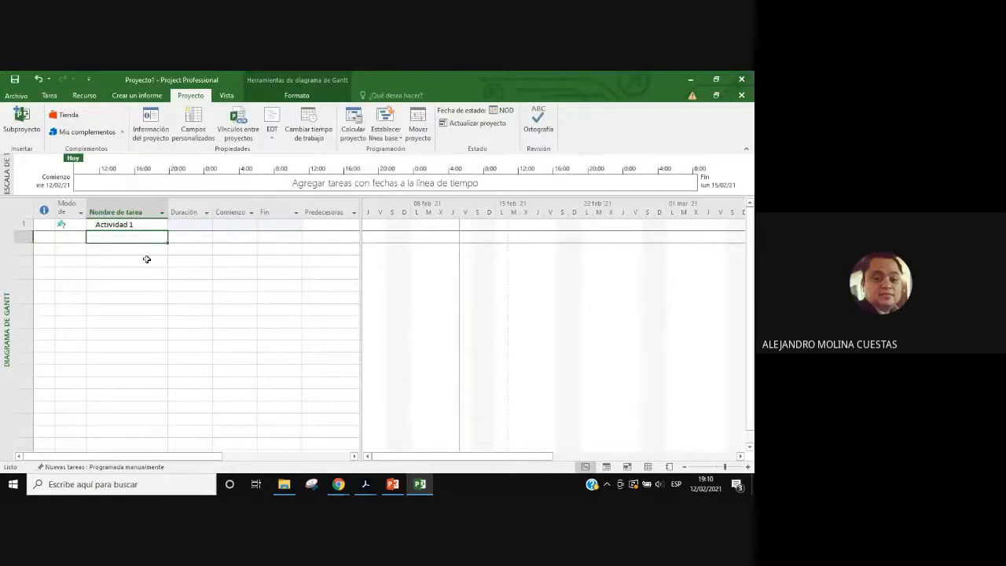
# Step: Open the task information for Actividad 1 and examine its general settings, including the name, duration and dates
pyautogui.press('Up')
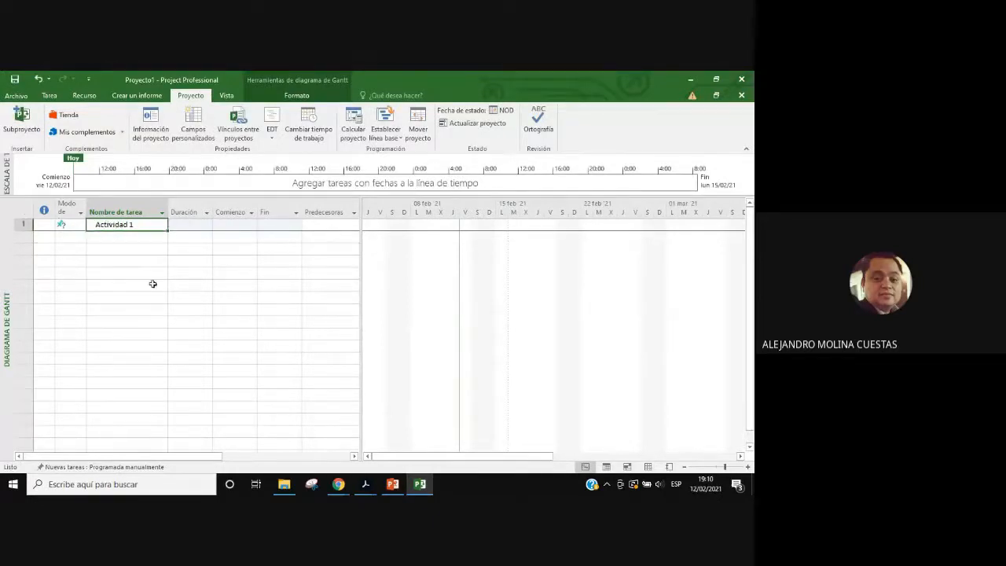
pyautogui.doubleClick(123, 225)
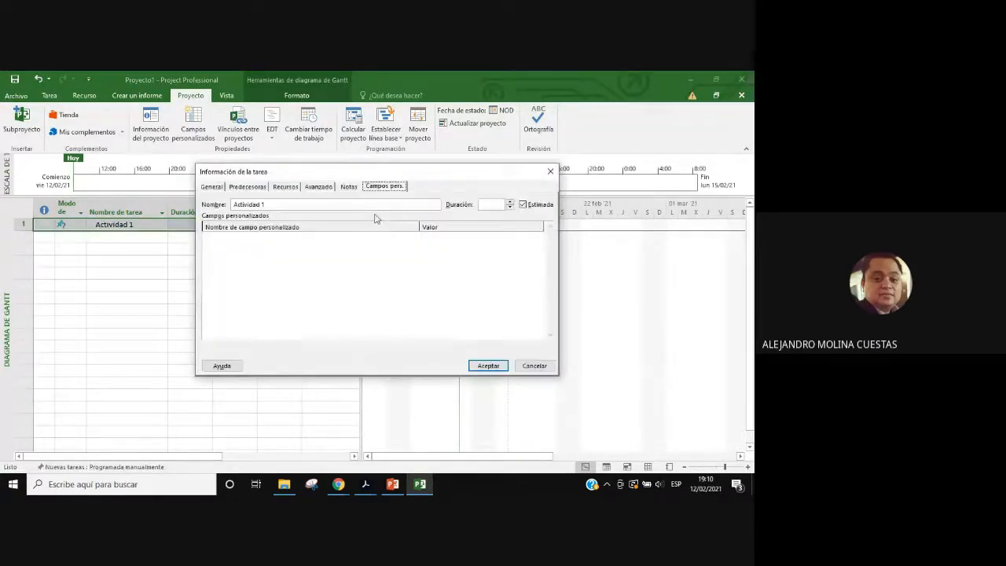
pyautogui.click(211, 188)
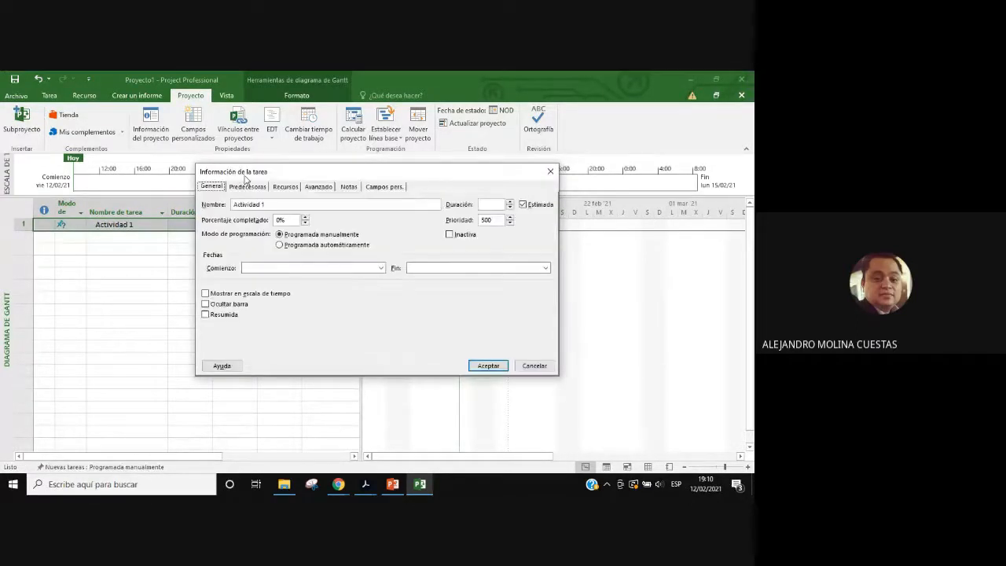
pyautogui.moveTo(294, 172); pyautogui.dragTo(268, 220)
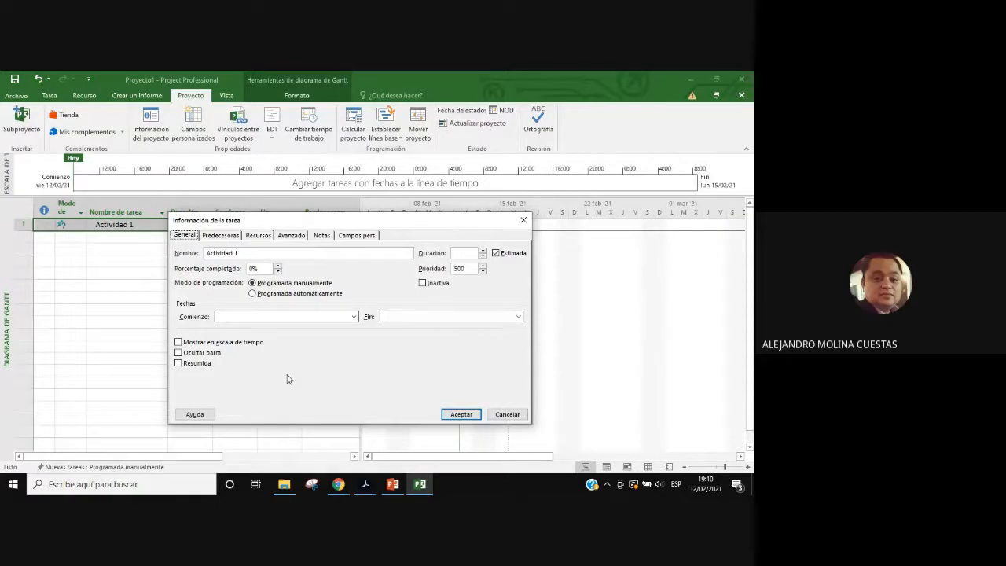
pyautogui.moveTo(240, 253); pyautogui.dragTo(207, 253)
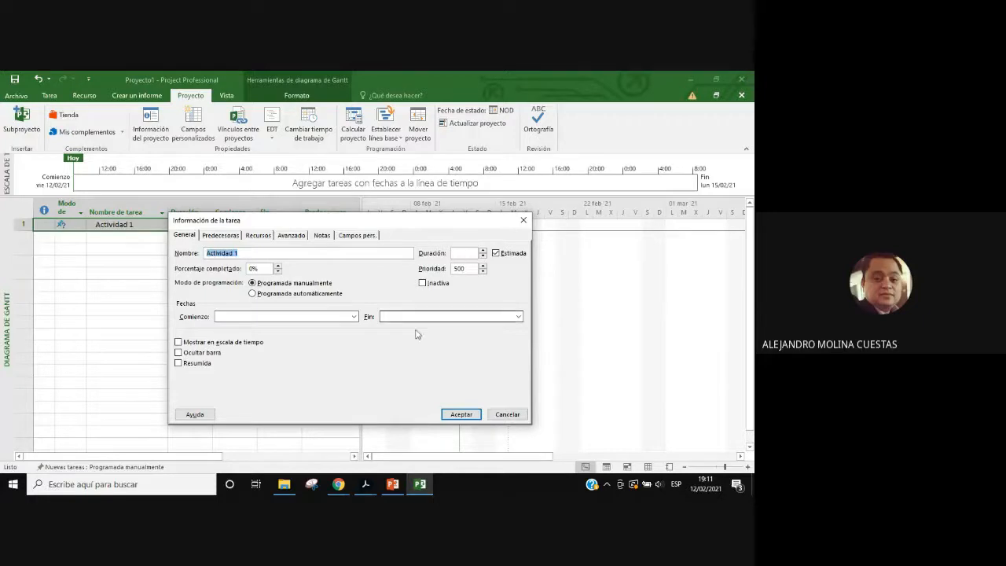
# Step: Try automatic scheduling for Actividad 1, and return its scheduling mode to manual
pyautogui.click(354, 316)
pyautogui.click(359, 297)
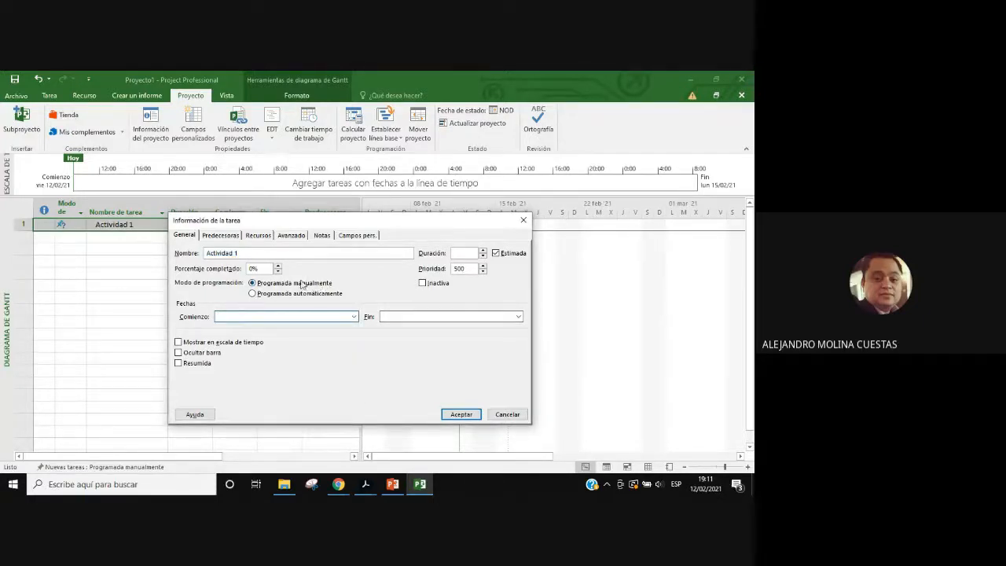
pyautogui.click(280, 293)
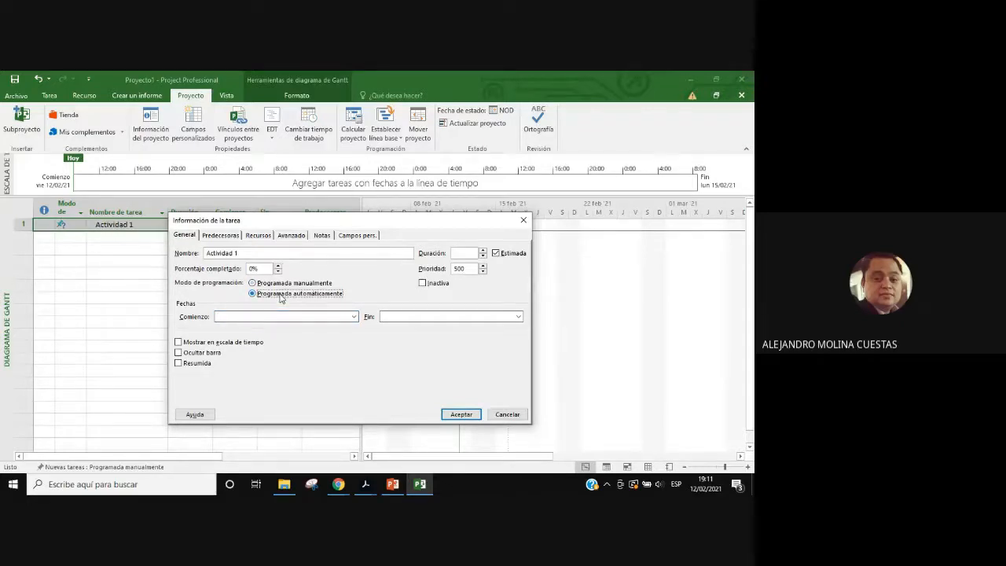
pyautogui.click(279, 283)
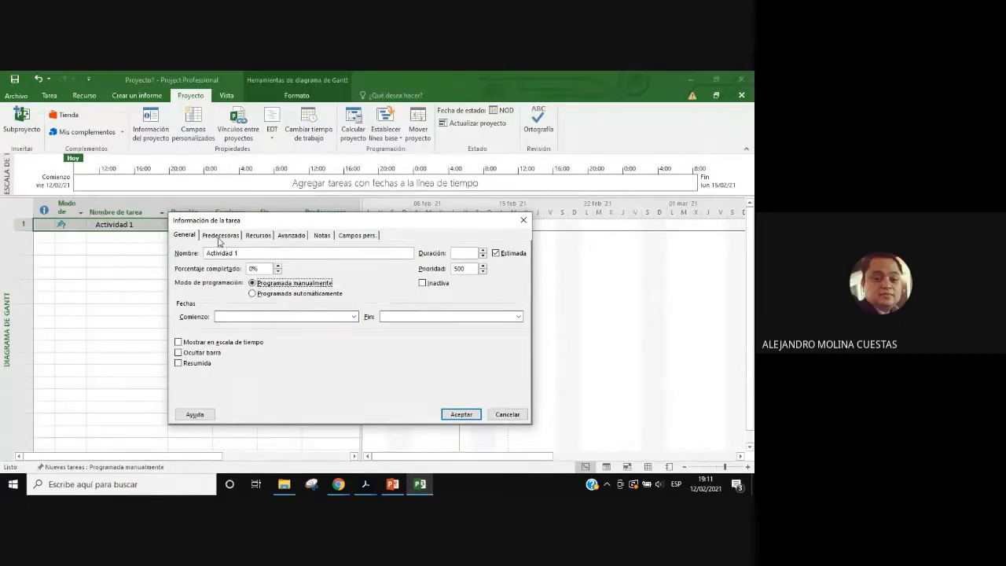
# Step: Examine the predecessor fields of Actividad 1: Id, task name, type and lag
pyautogui.click(221, 237)
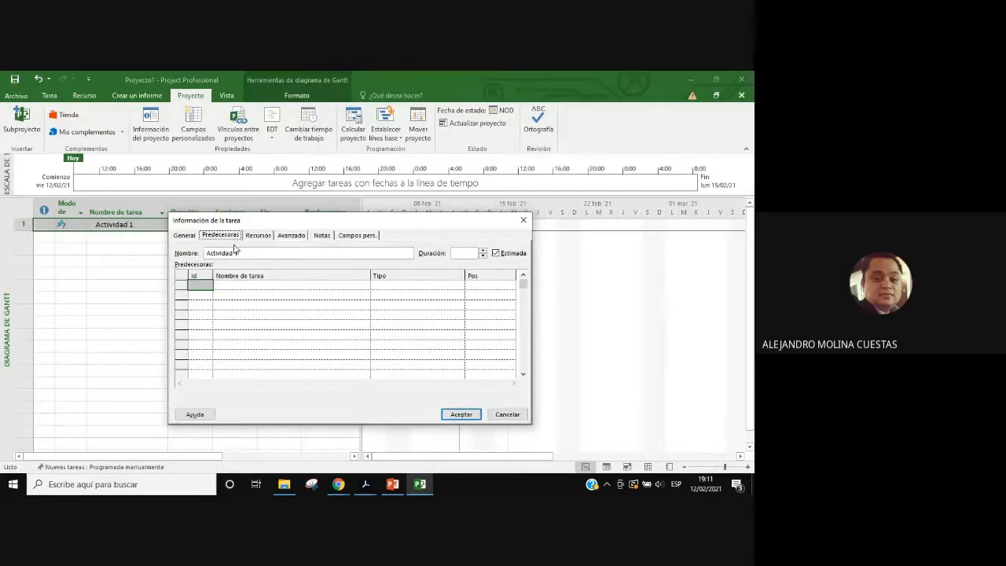
pyautogui.click(247, 286)
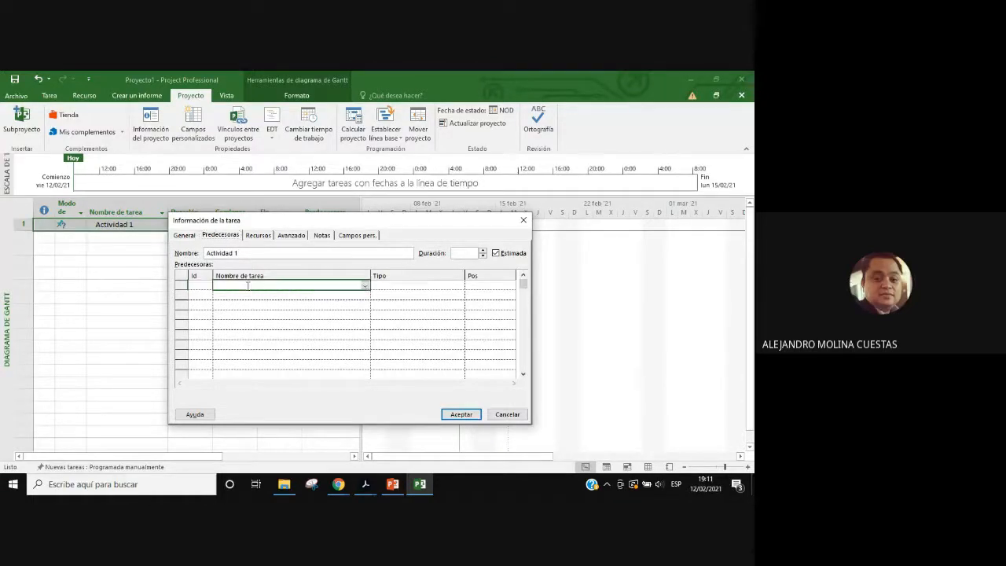
pyautogui.click(408, 285)
pyautogui.click(195, 287)
pyautogui.click(243, 286)
pyautogui.click(401, 290)
pyautogui.click(473, 287)
pyautogui.click(415, 284)
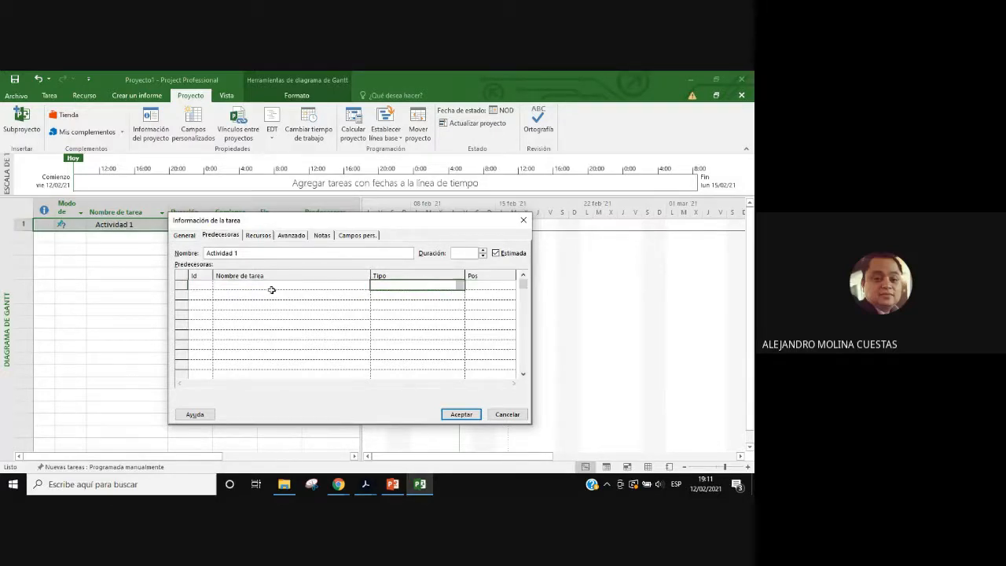
pyautogui.click(243, 287)
pyautogui.click(198, 286)
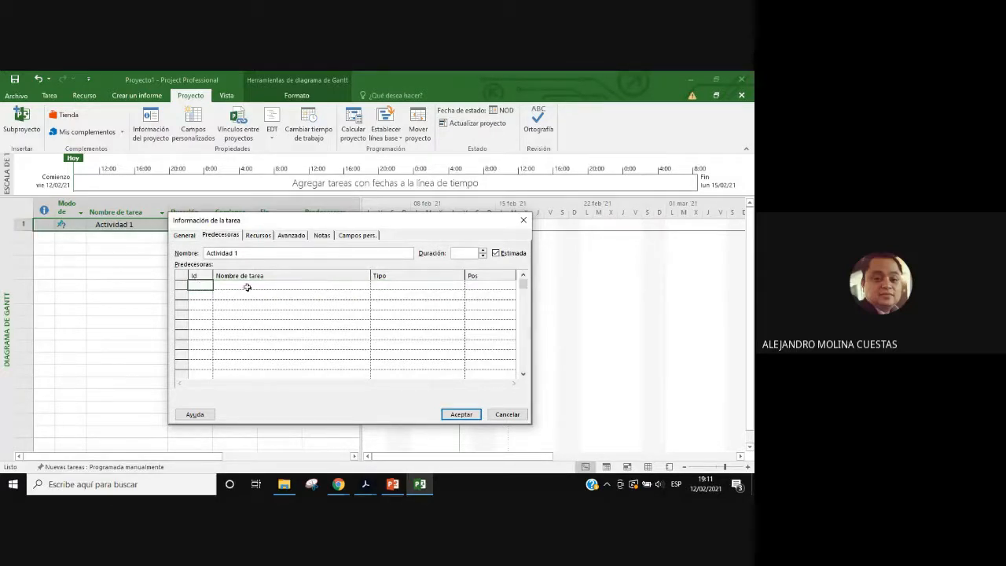
pyautogui.click(355, 291)
pyautogui.click(431, 287)
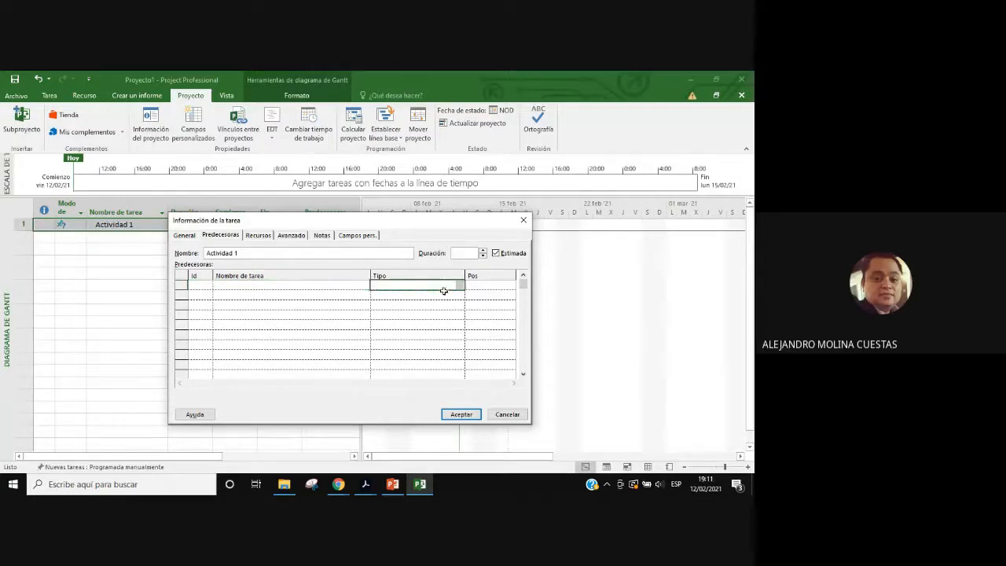
pyautogui.click(484, 287)
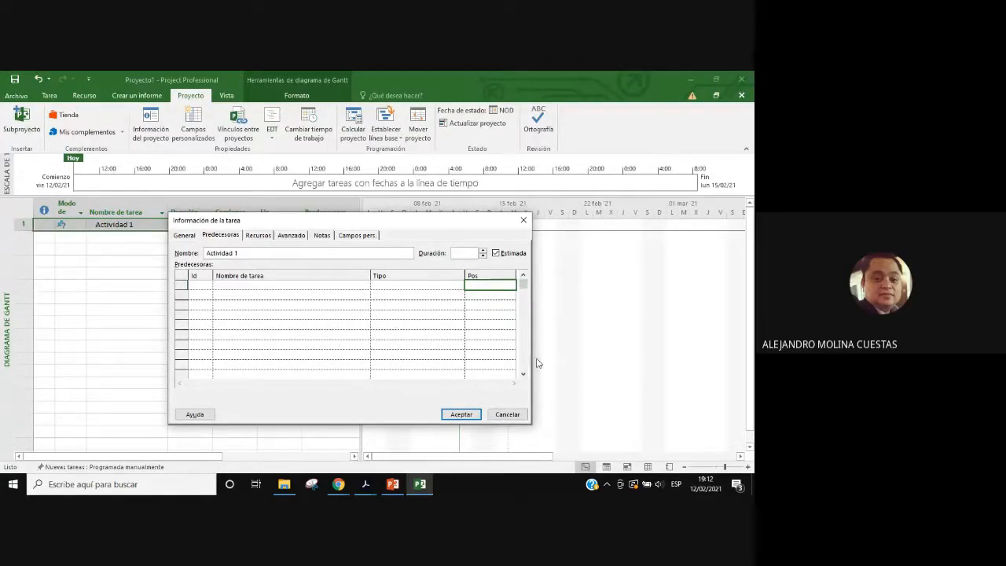
# Step: Examine the resources, advanced options, notes and custom fields of Actividad 1, and revisit its predecessors and resources
pyautogui.click(258, 235)
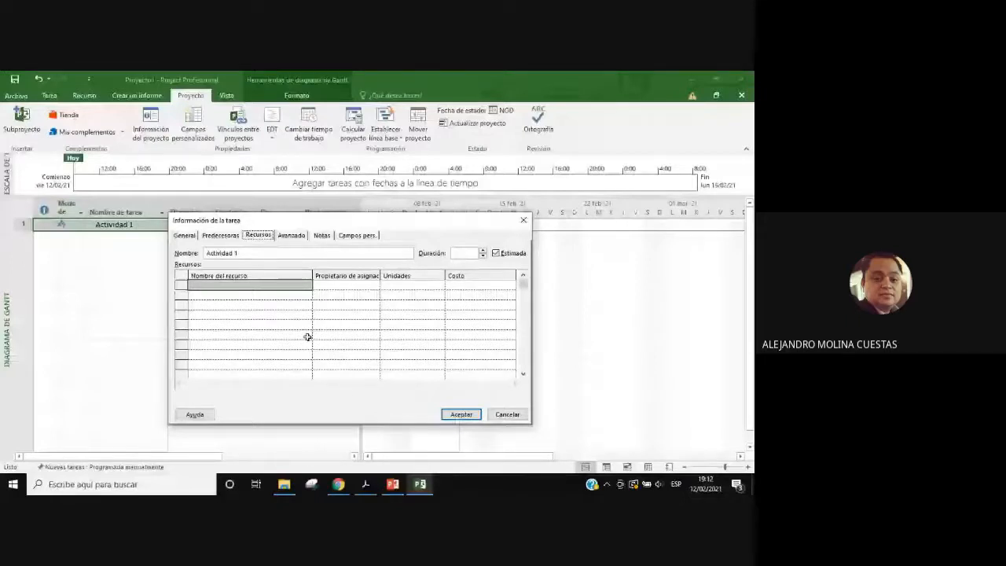
pyautogui.click(297, 239)
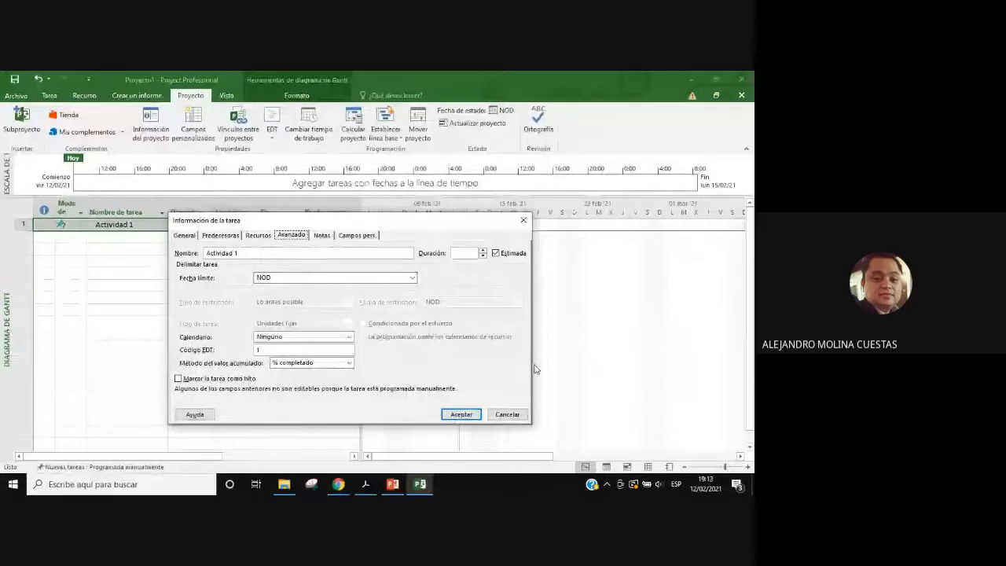
pyautogui.click(324, 237)
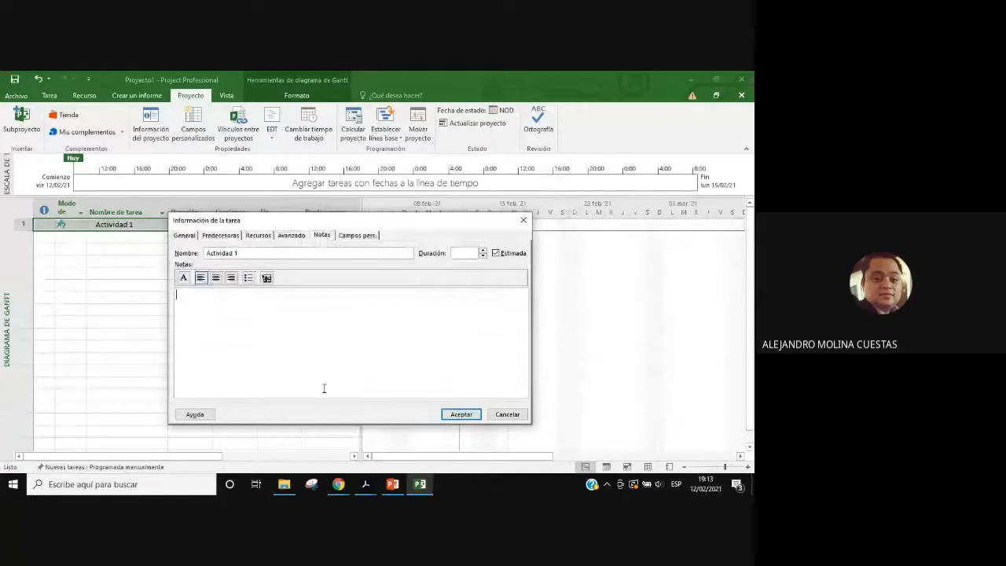
pyautogui.click(357, 236)
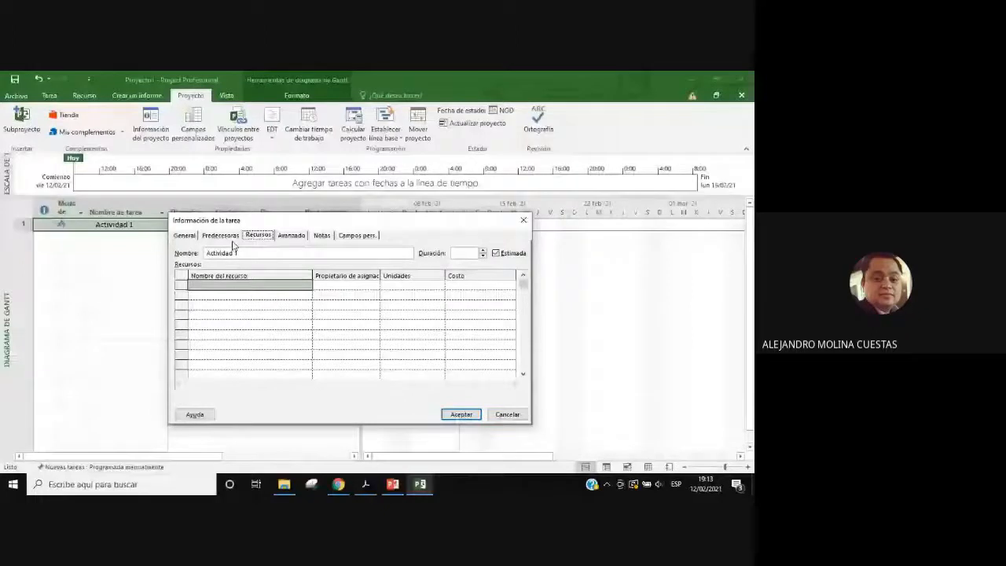
pyautogui.click(223, 235)
pyautogui.click(257, 235)
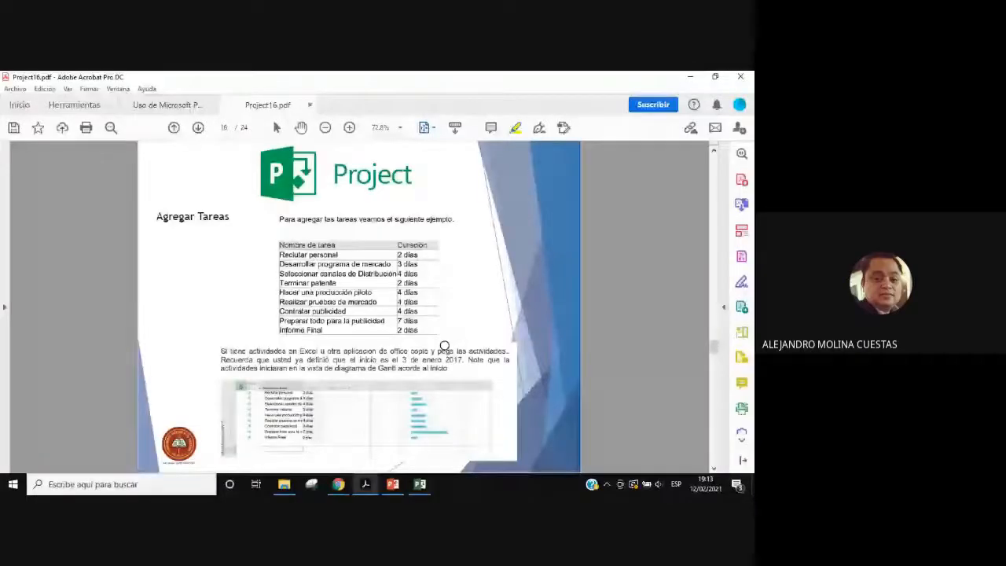
# Step: Check the task information example on page 15 of Project16.pdf and return to the task list on page 16
pyautogui.scroll(2, 444, 346)
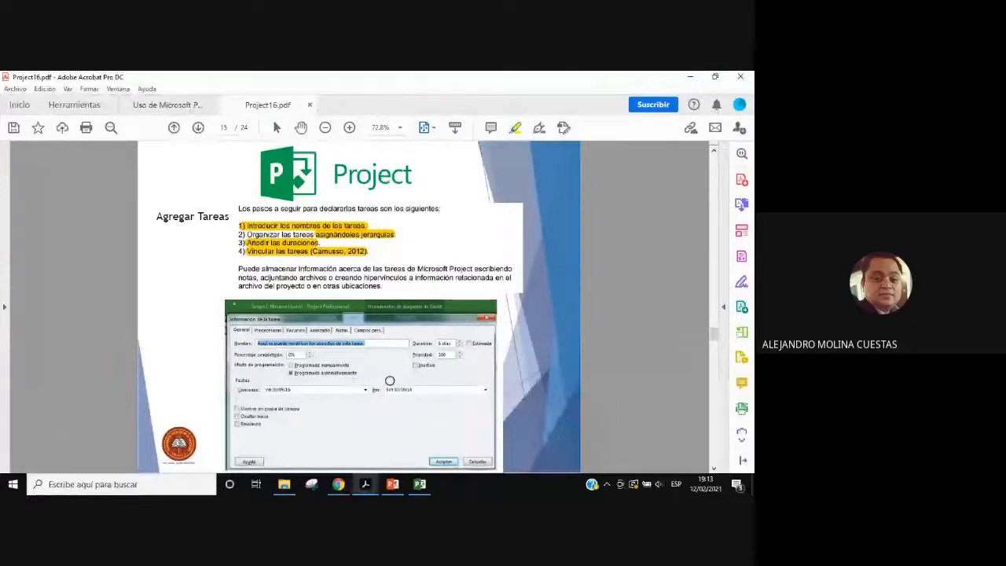
pyautogui.scroll(-1, 389, 380)
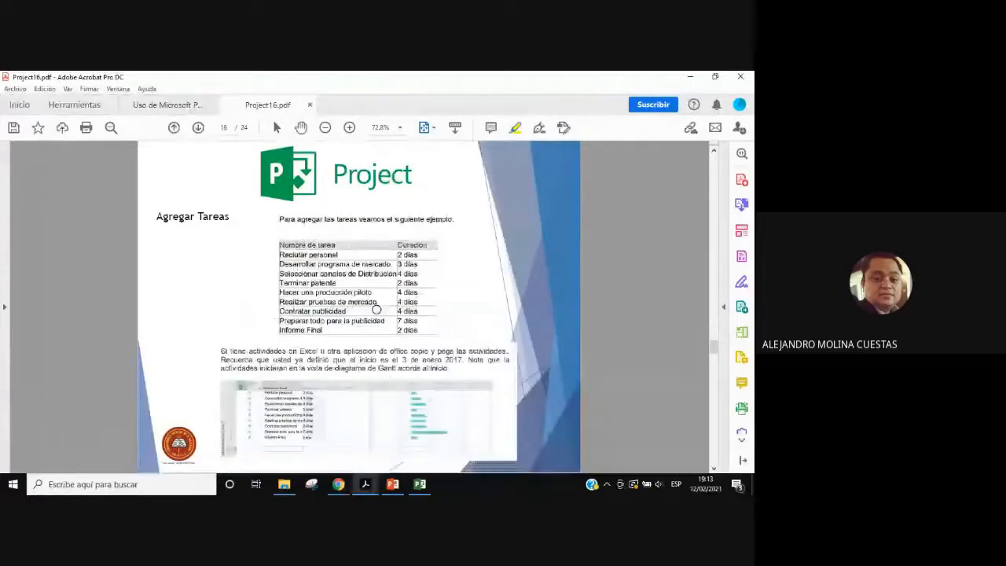
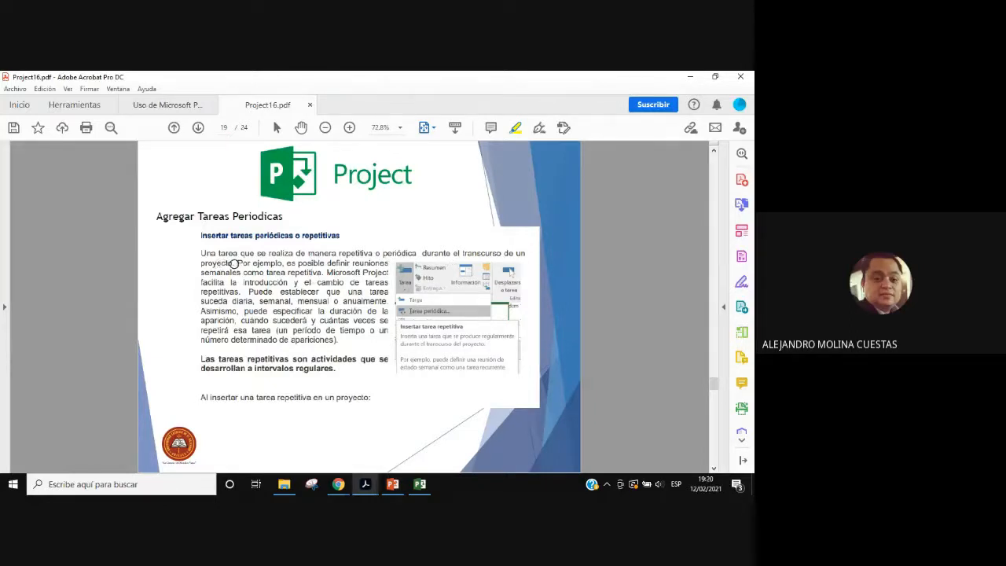
# Step: Highlight "proyecto.", "semanales" and "introducción y el cambio de tareas repetitivas" in the recurring tasks paragraph on page 19
pyautogui.moveTo(235, 264); pyautogui.dragTo(198, 264)
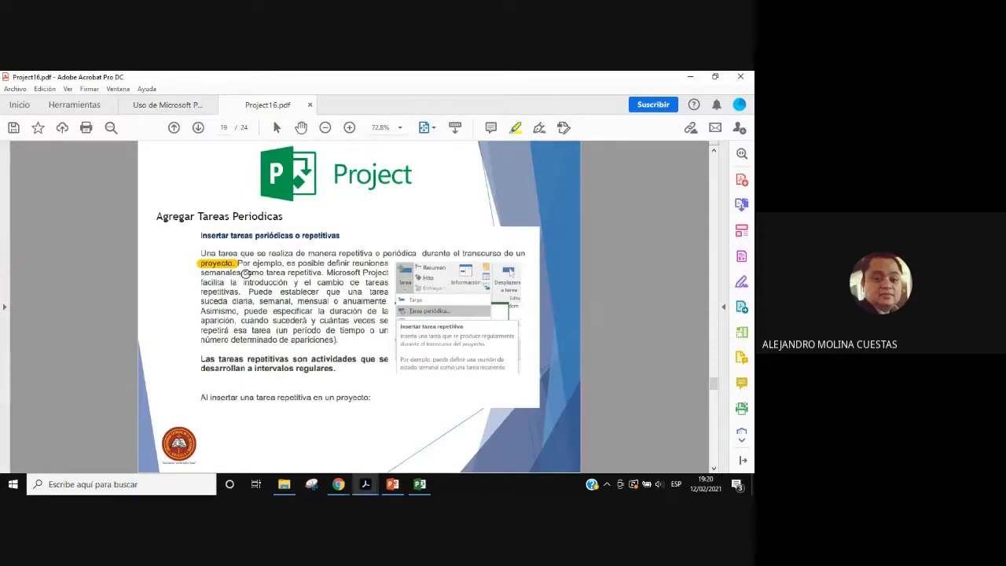
pyautogui.moveTo(201, 273); pyautogui.dragTo(240, 272)
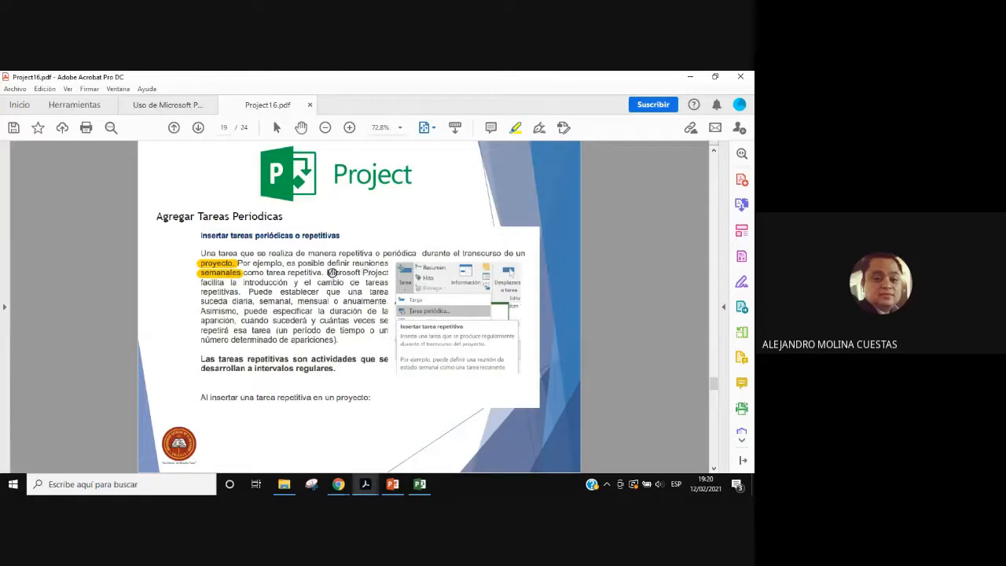
pyautogui.moveTo(245, 282); pyautogui.dragTo(388, 282)
pyautogui.moveTo(203, 293); pyautogui.dragTo(238, 292)
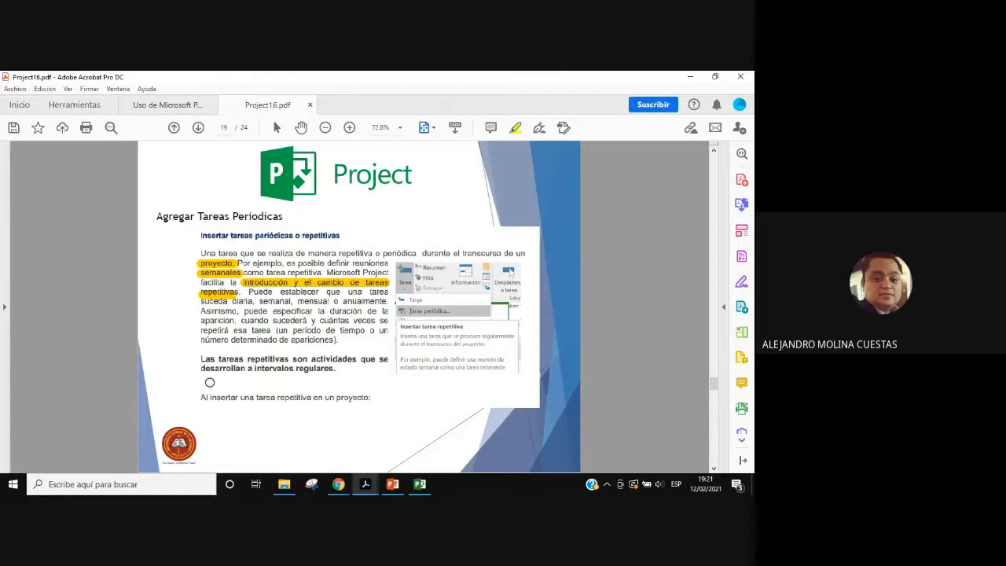
# Step: Switch to Microsoft Project and start a new recurring task named "Reunión de equipo"
pyautogui.click(420, 484)
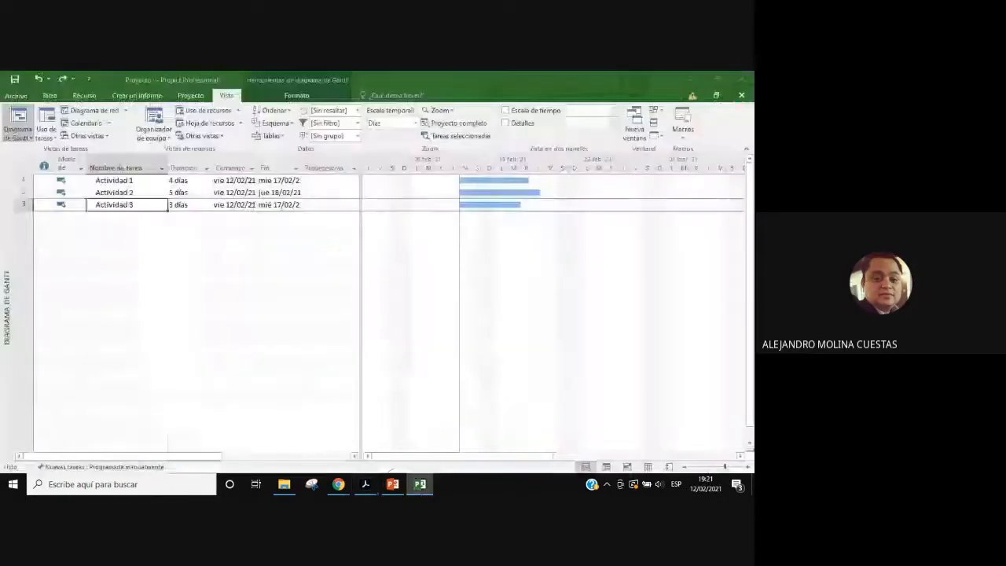
pyautogui.click(52, 97)
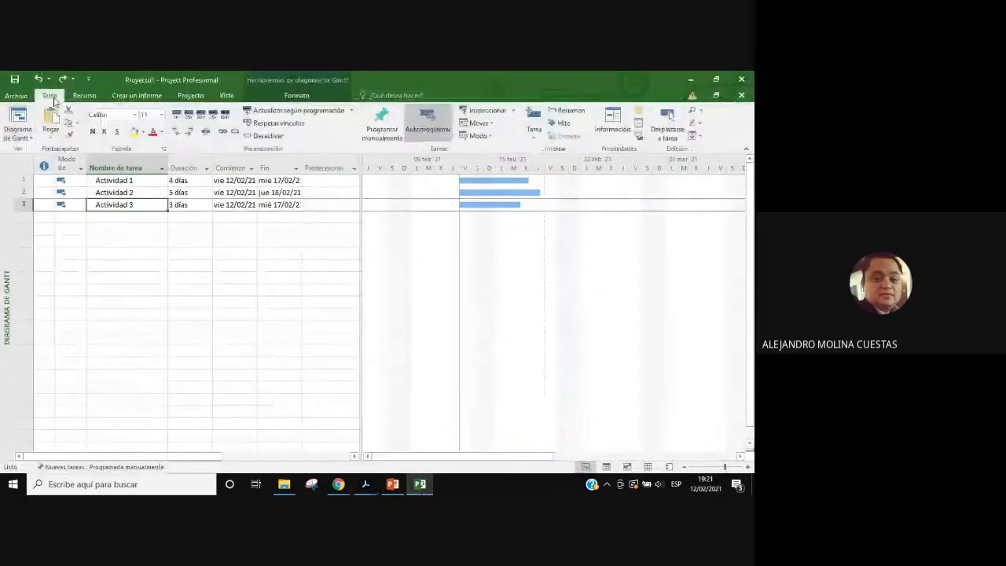
pyautogui.click(534, 139)
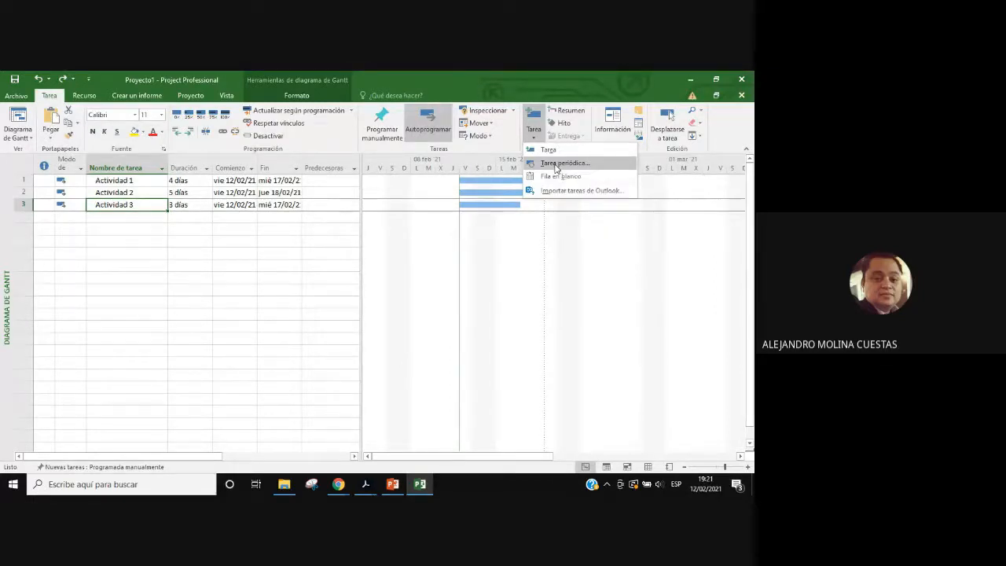
pyautogui.click(555, 164)
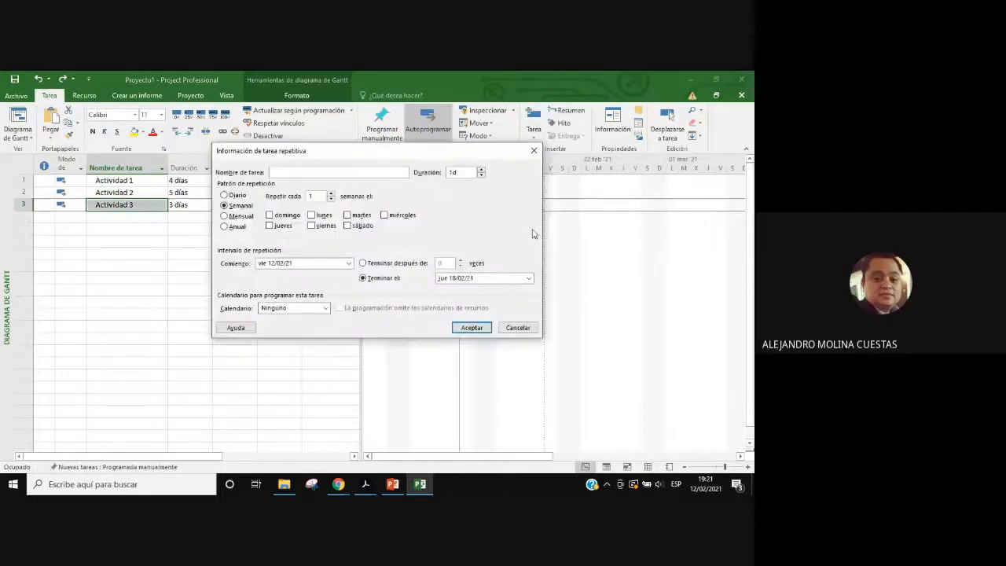
pyautogui.moveTo(350, 150); pyautogui.dragTo(180, 236)
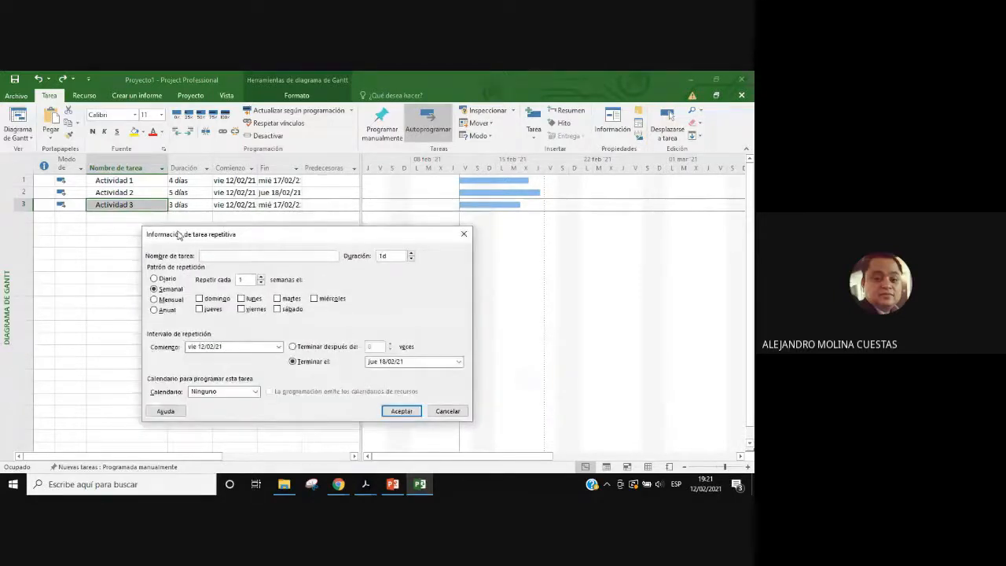
pyautogui.click(294, 255)
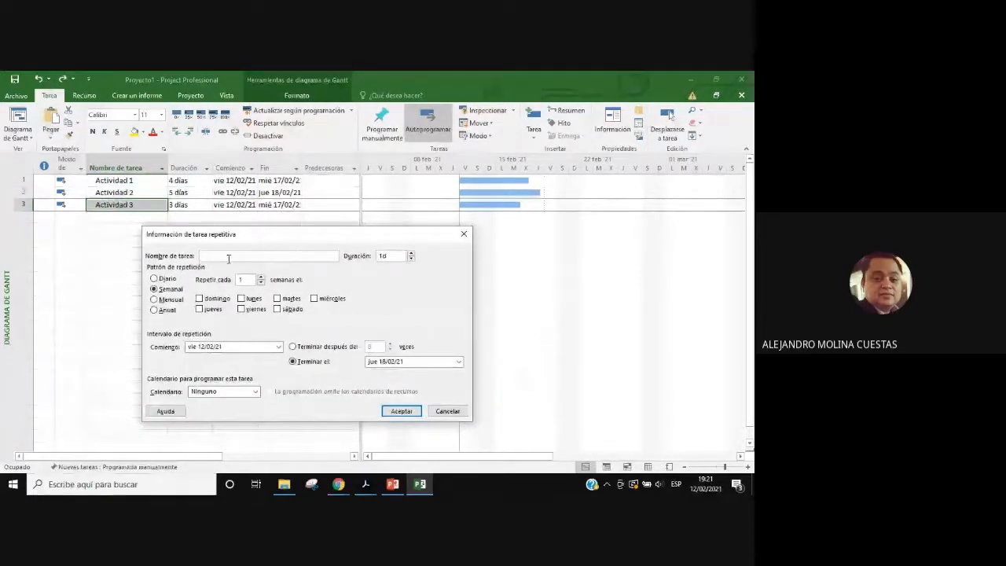
pyautogui.write('Reuni')
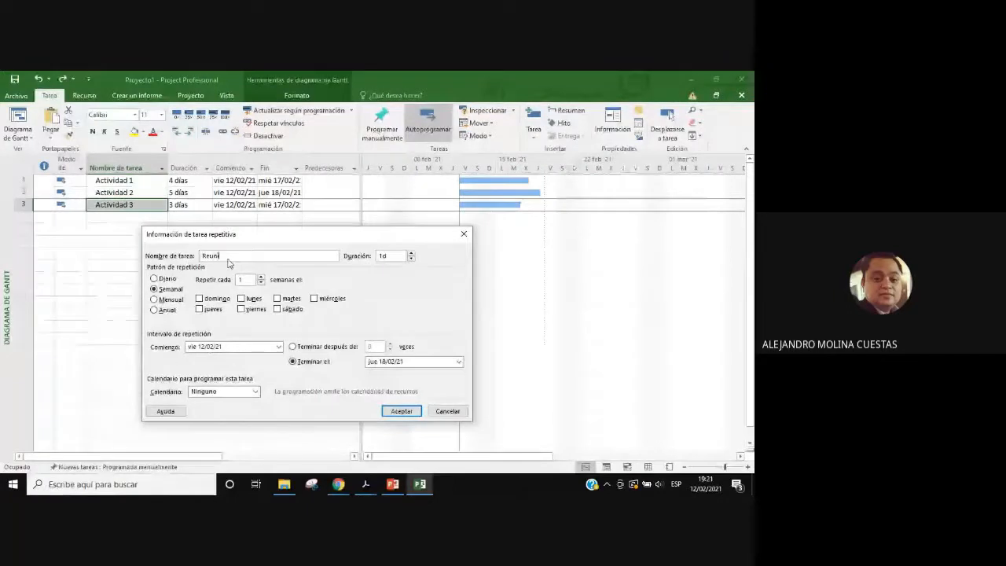
pyautogui.write('ón')
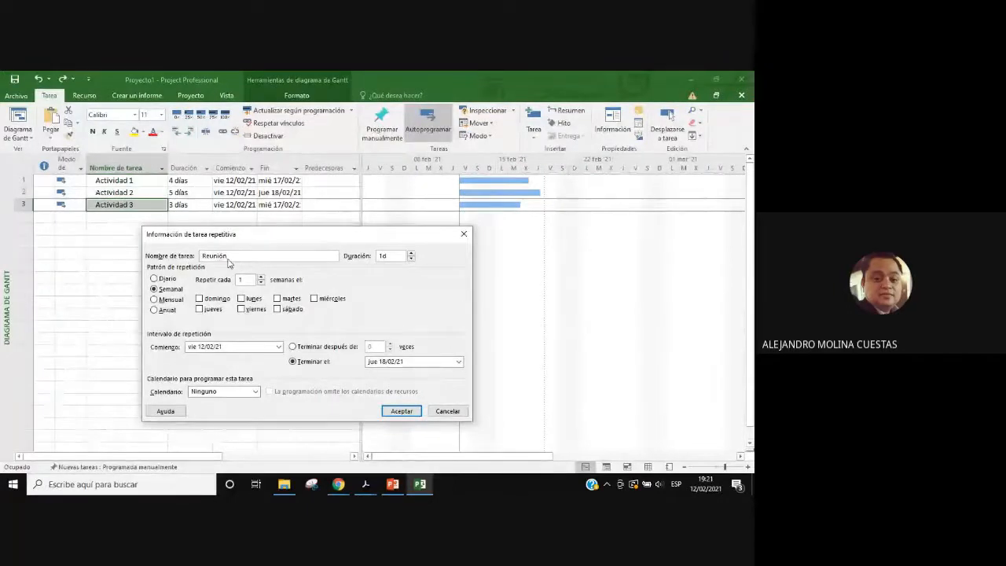
pyautogui.write(' d')
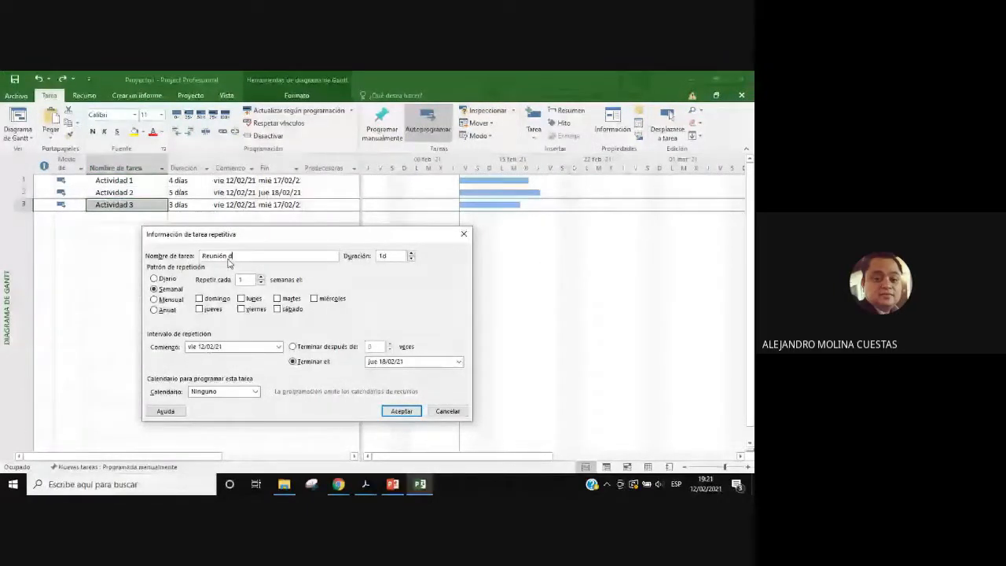
pyautogui.write('e equipo')
# Step: Set the duration of the recurring task to 1d
pyautogui.click(410, 253)
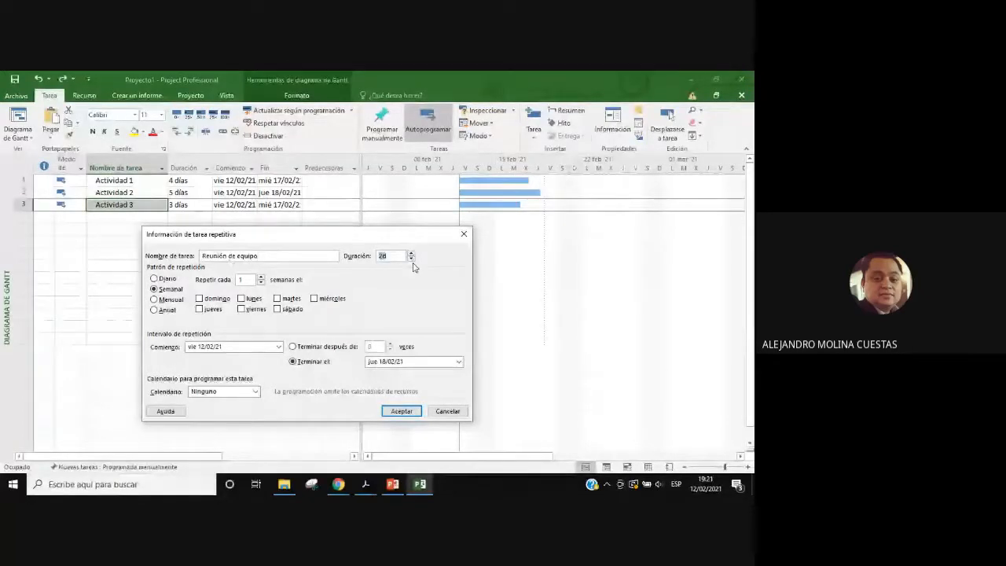
pyautogui.click(411, 259)
pyautogui.click(411, 259)
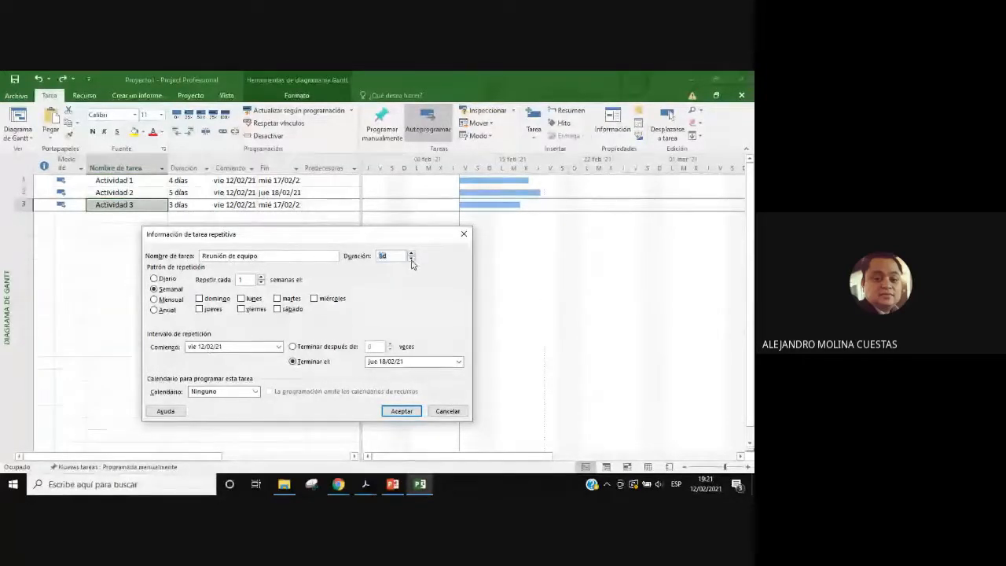
pyautogui.click(398, 257)
pyautogui.click(411, 253)
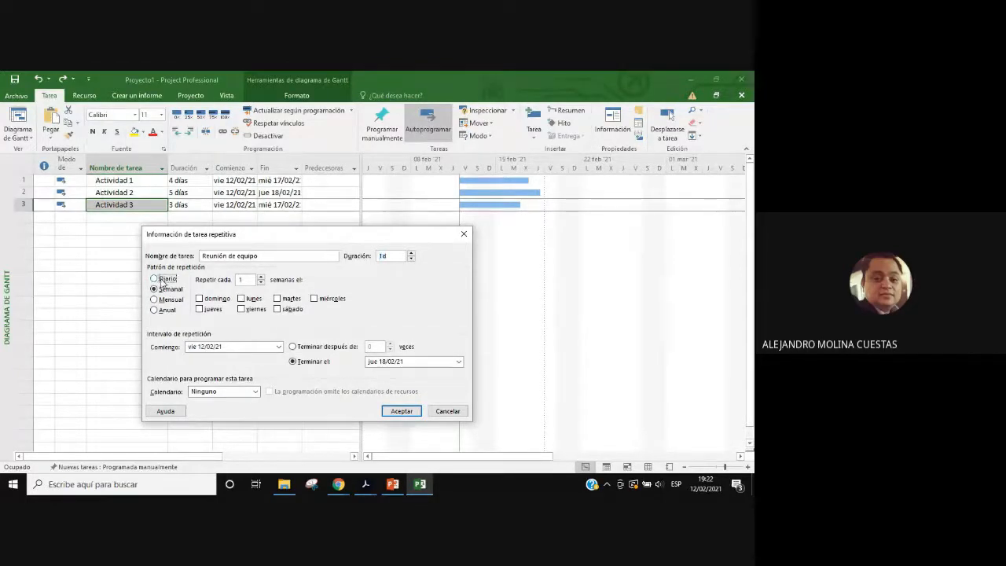
# Step: Make the task repeat weekly on lunes, check the start date calendar and confirm the recurring task
pyautogui.click(162, 280)
pyautogui.click(163, 290)
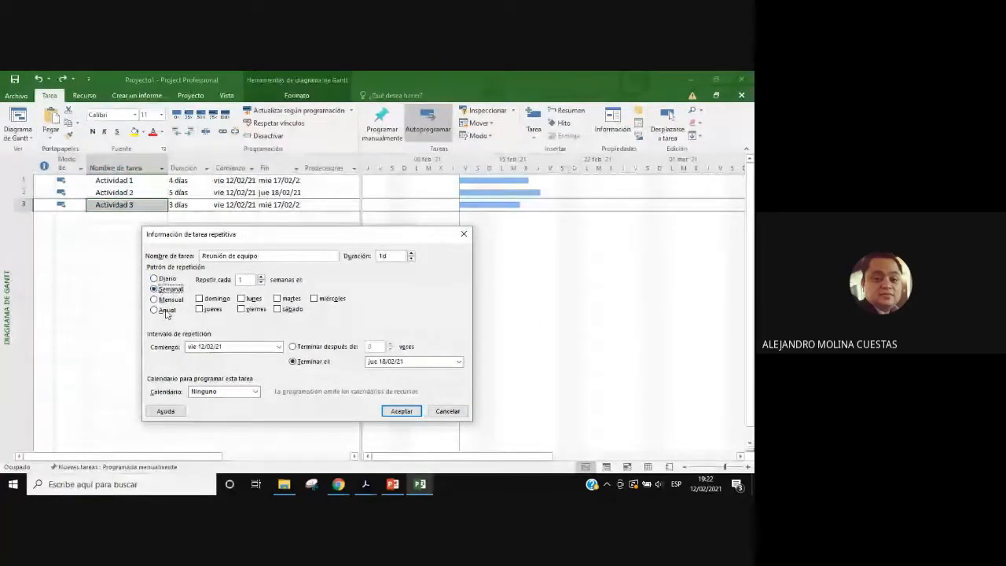
pyautogui.click(250, 299)
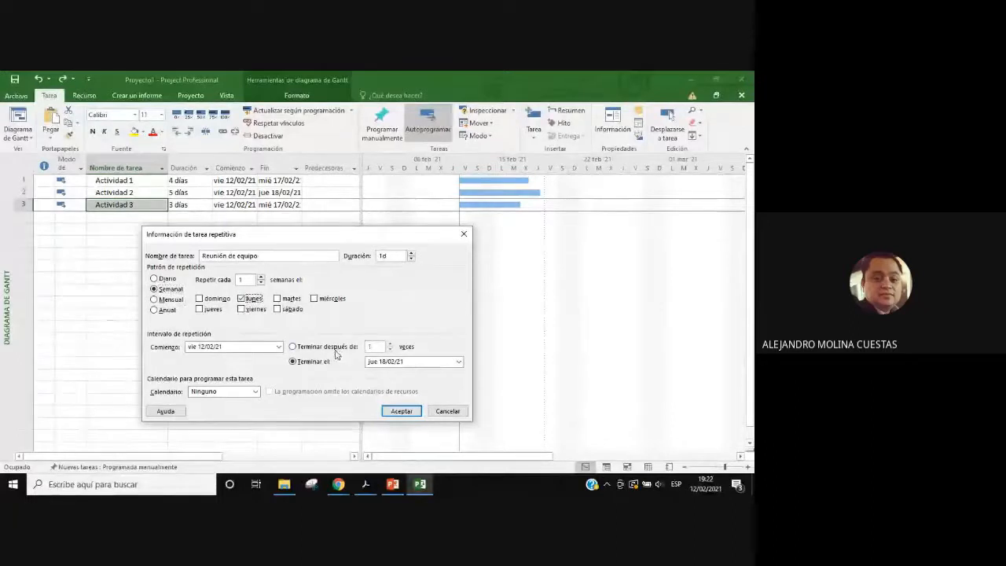
pyautogui.click(277, 347)
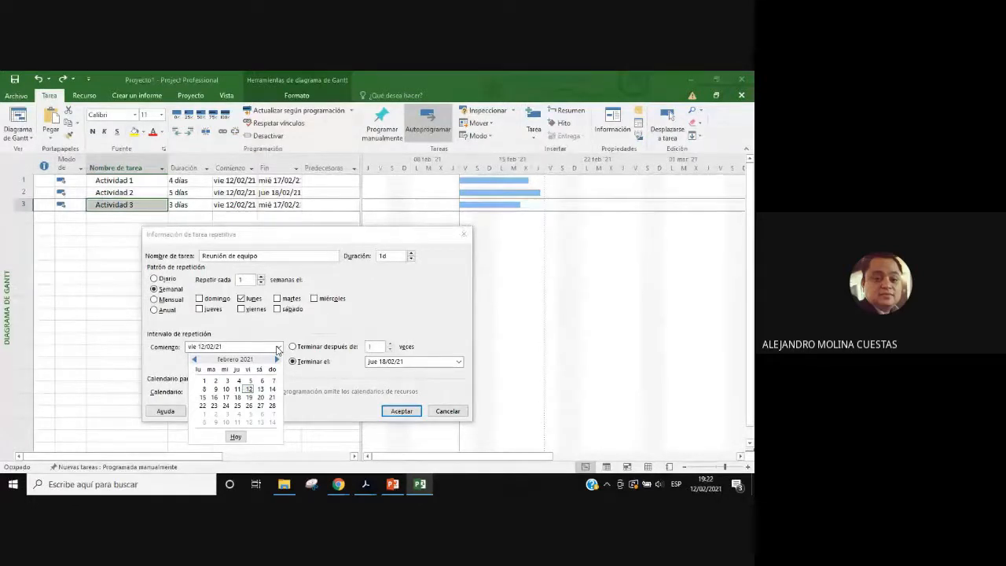
pyautogui.click(278, 350)
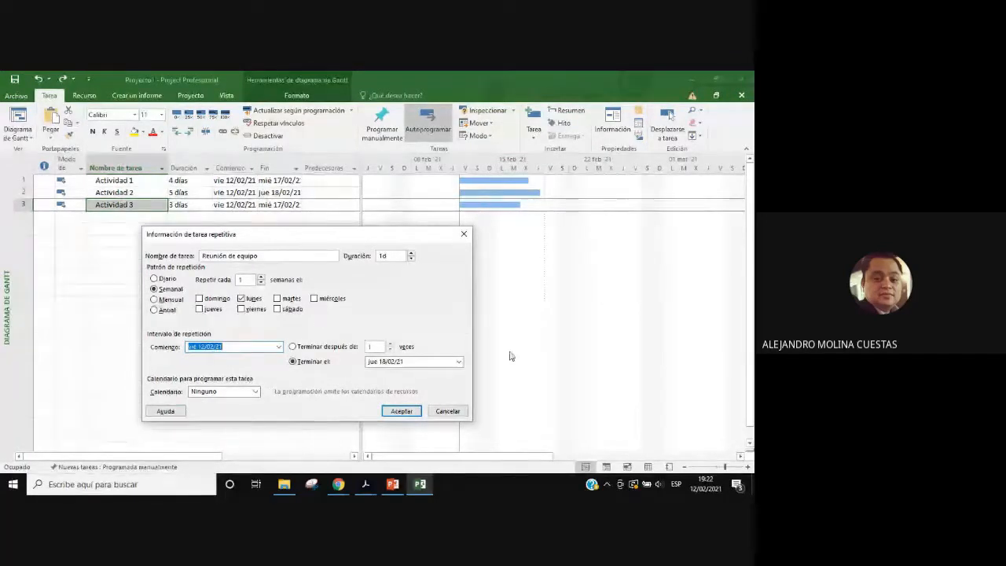
pyautogui.click(398, 412)
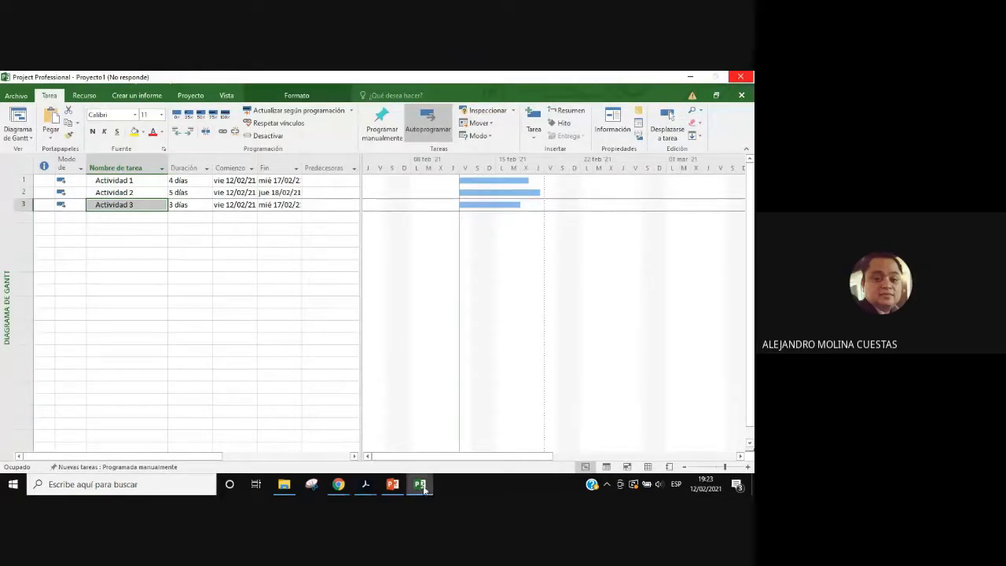
# Step: Switch to the Google Meet call and check the latest messages in the meeting chat
pyautogui.click(392, 485)
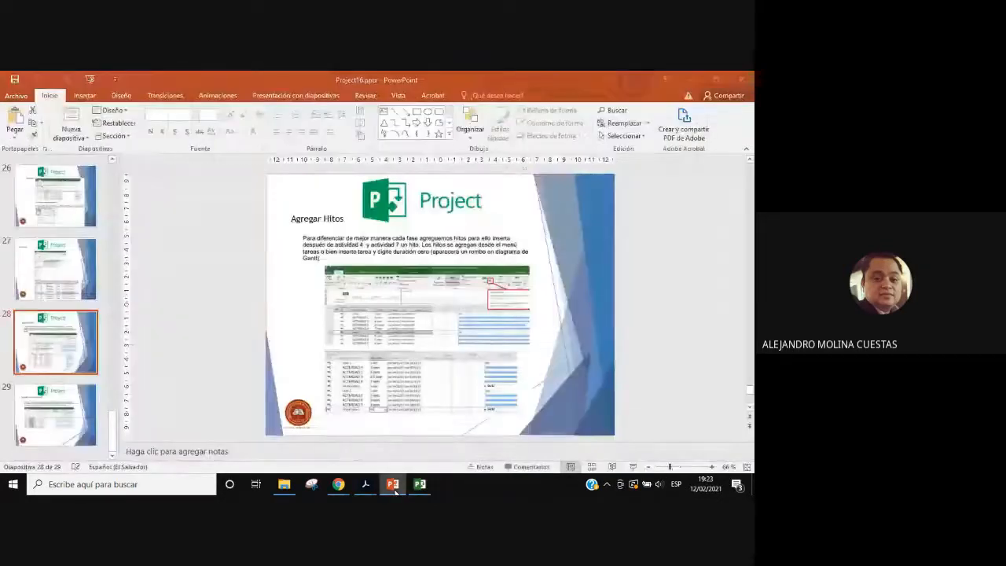
pyautogui.click(392, 485)
pyautogui.moveTo(364, 488)
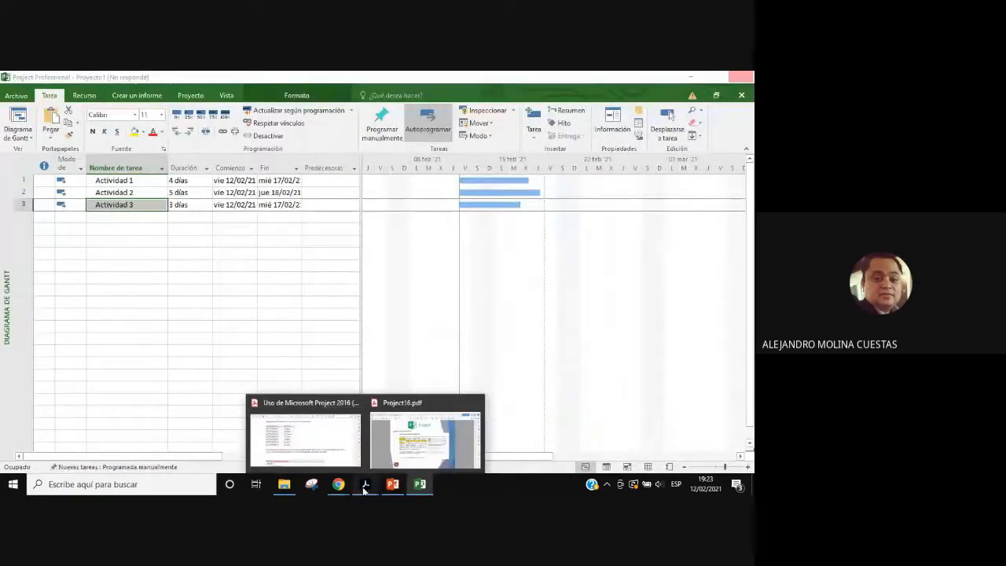
pyautogui.click(407, 408)
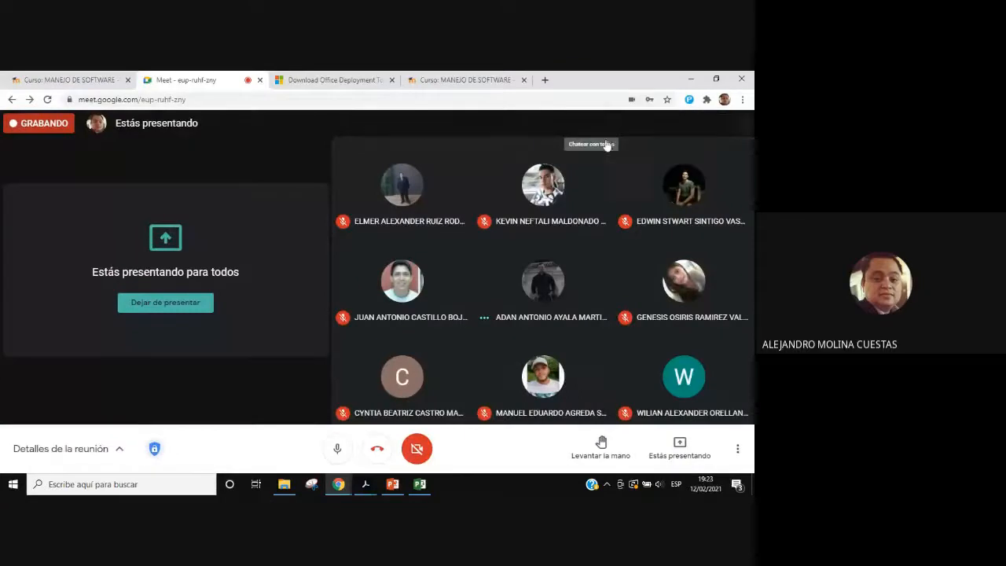
pyautogui.click(607, 145)
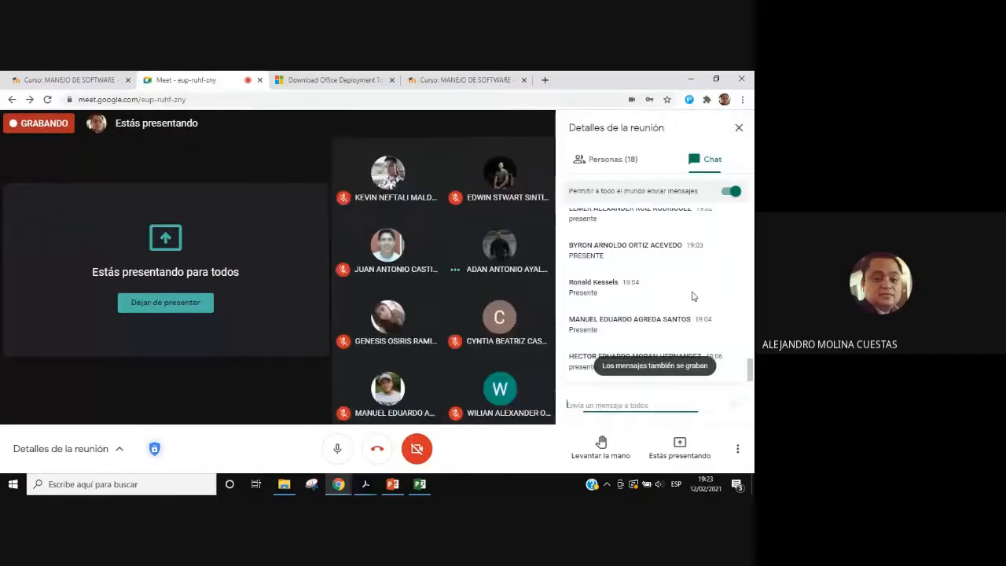
pyautogui.click(740, 126)
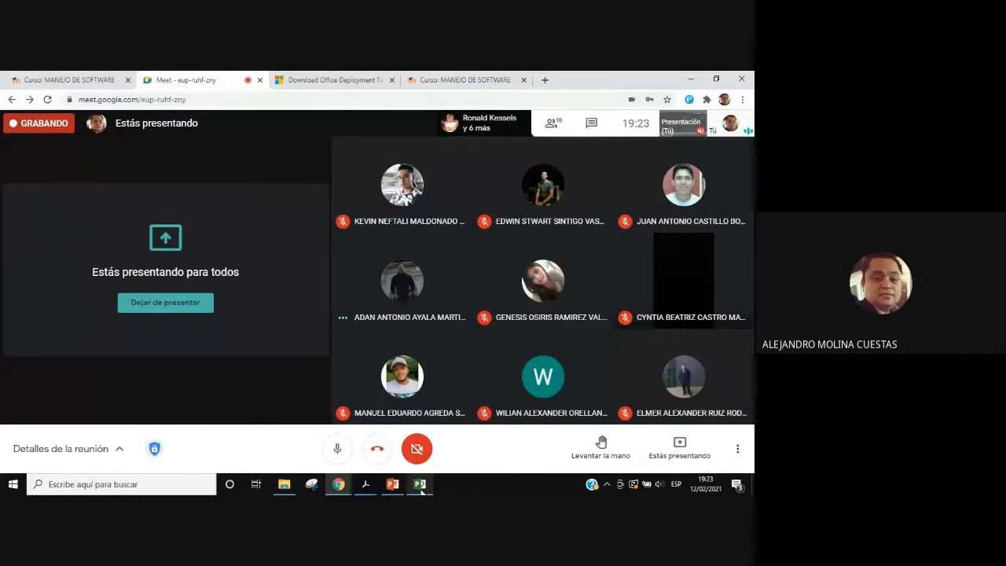
# Step: Read back through the meeting chat up to its earliest messages and close it
pyautogui.moveTo(422, 491)
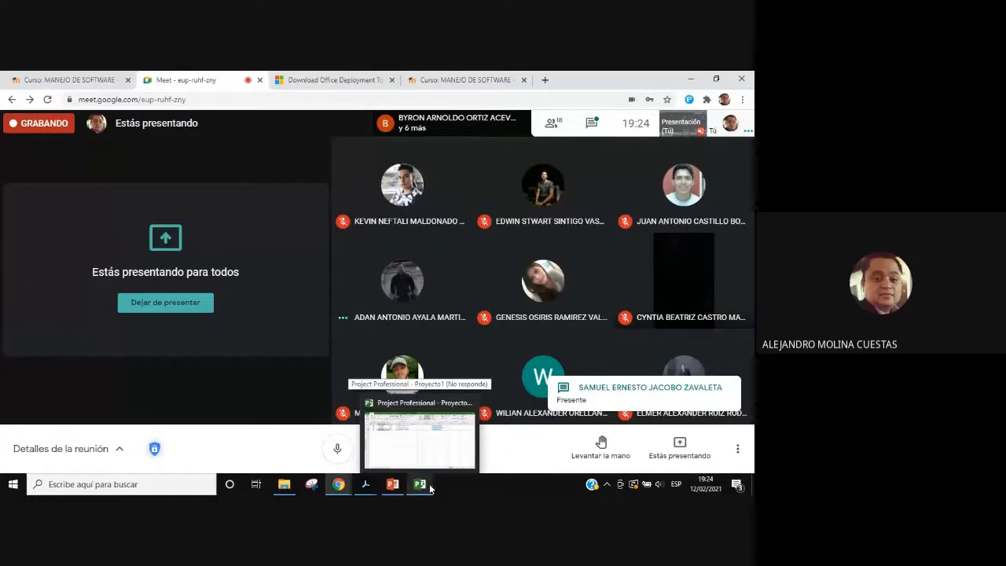
pyautogui.click(593, 126)
pyautogui.scroll(10, 656, 299)
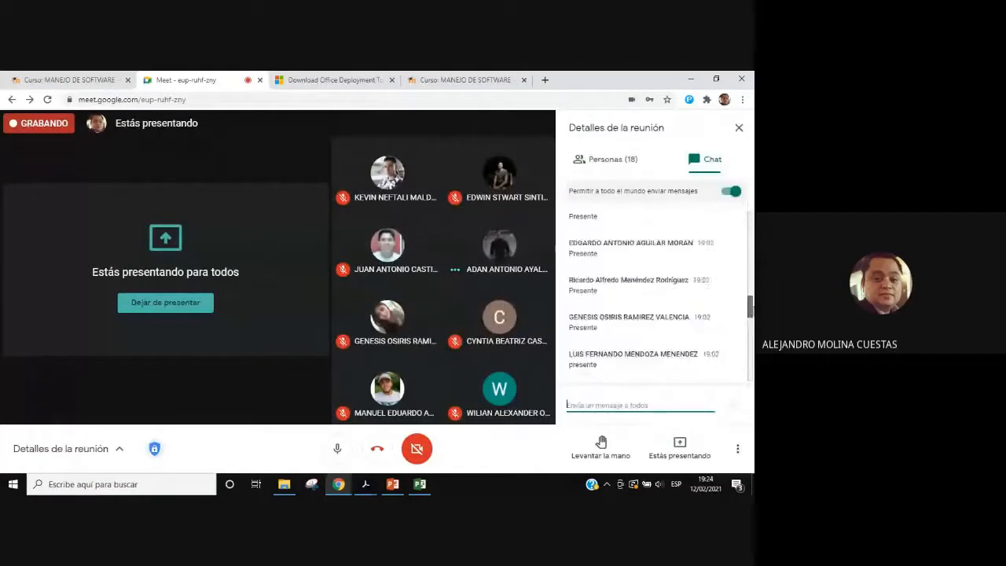
pyautogui.scroll(10, 656, 294)
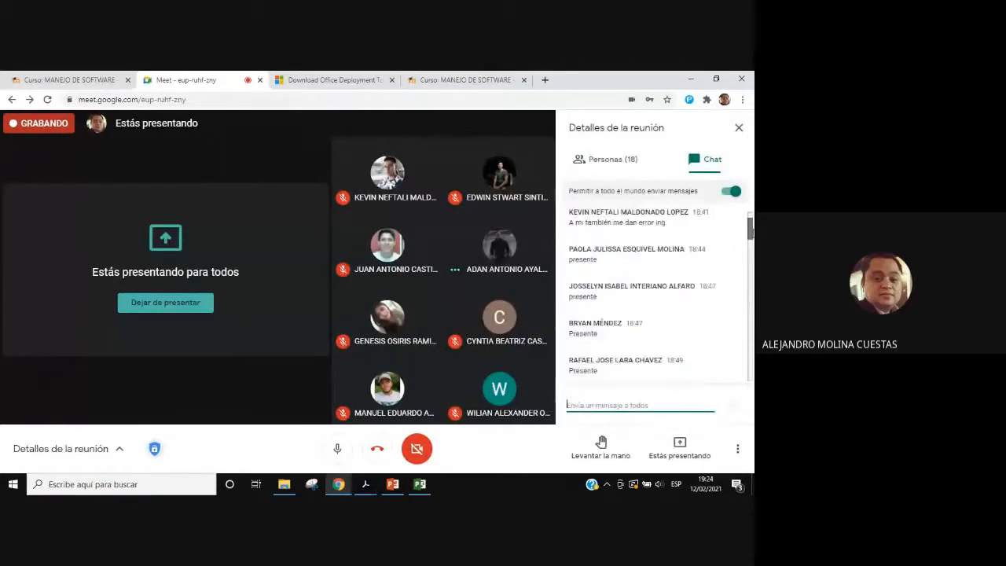
pyautogui.scroll(2, 750, 227)
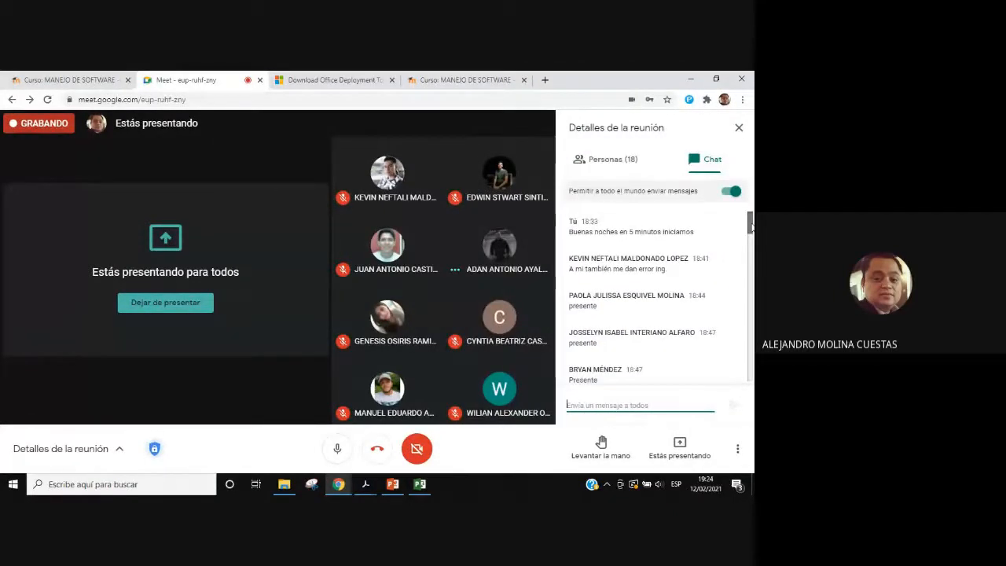
pyautogui.moveTo(752, 228); pyautogui.dragTo(753, 191)
pyautogui.click(740, 131)
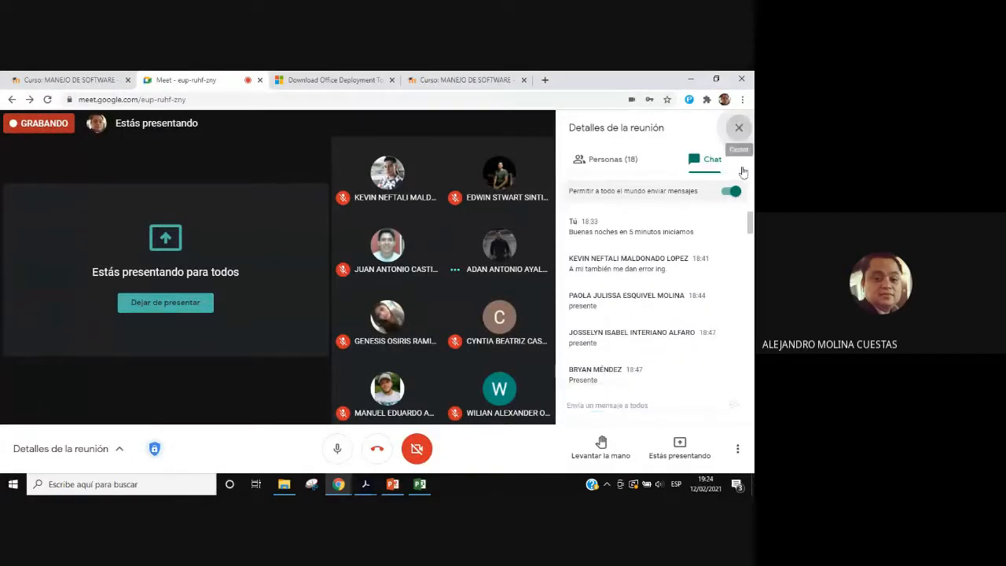
# Step: Return to Microsoft Project and restart the unresponsive program
pyautogui.click(424, 484)
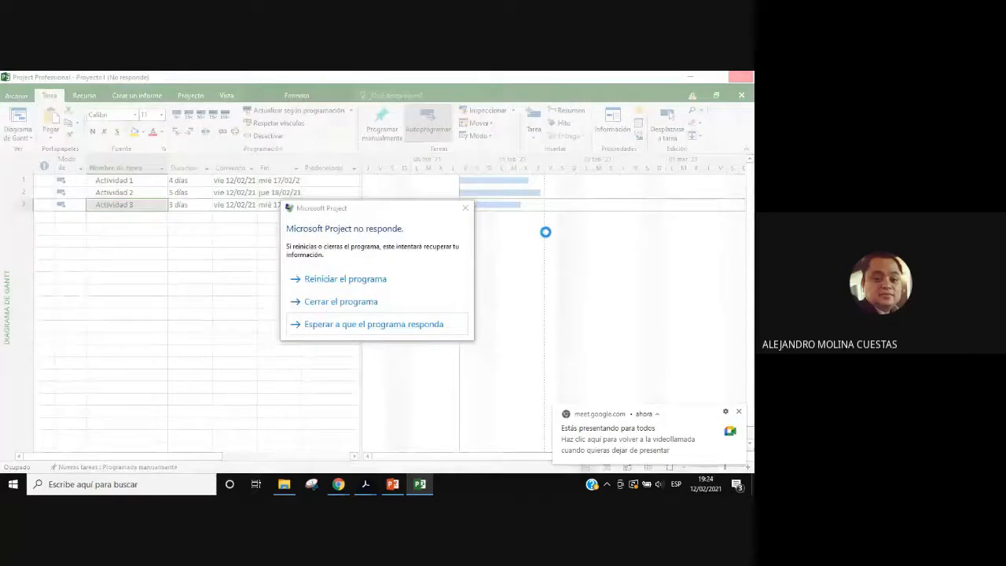
pyautogui.click(341, 280)
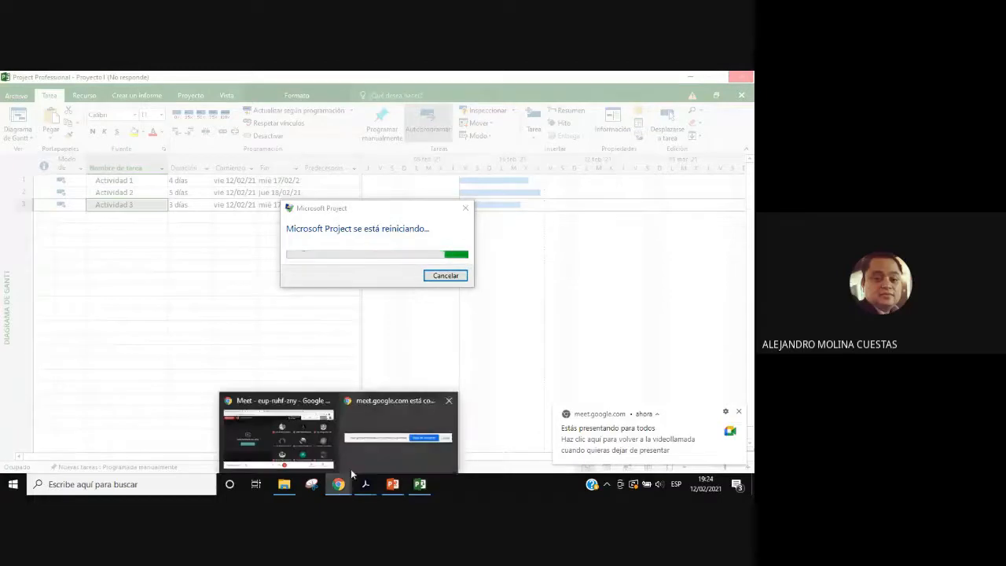
# Step: Switch to Project16.pdf and look through the slides on recurring tasks, summary tasks and task links on pages 19 to 24
pyautogui.click(338, 484)
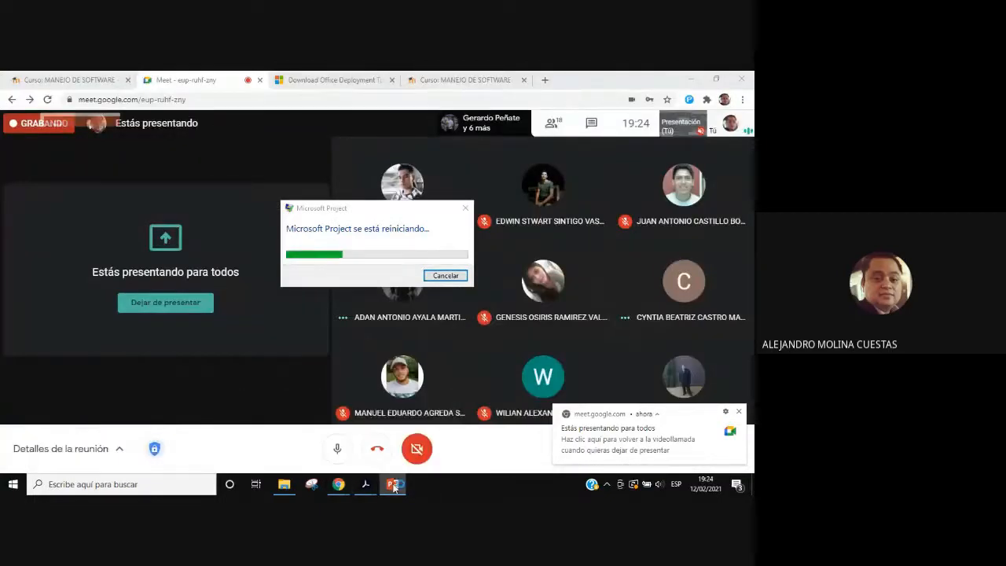
pyautogui.click(393, 484)
pyautogui.moveTo(365, 484)
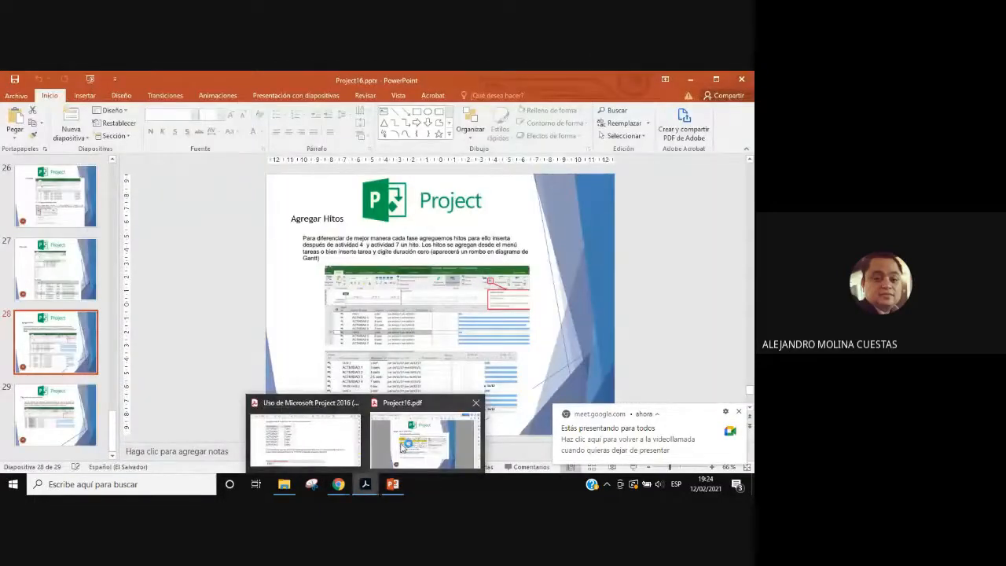
pyautogui.click(402, 446)
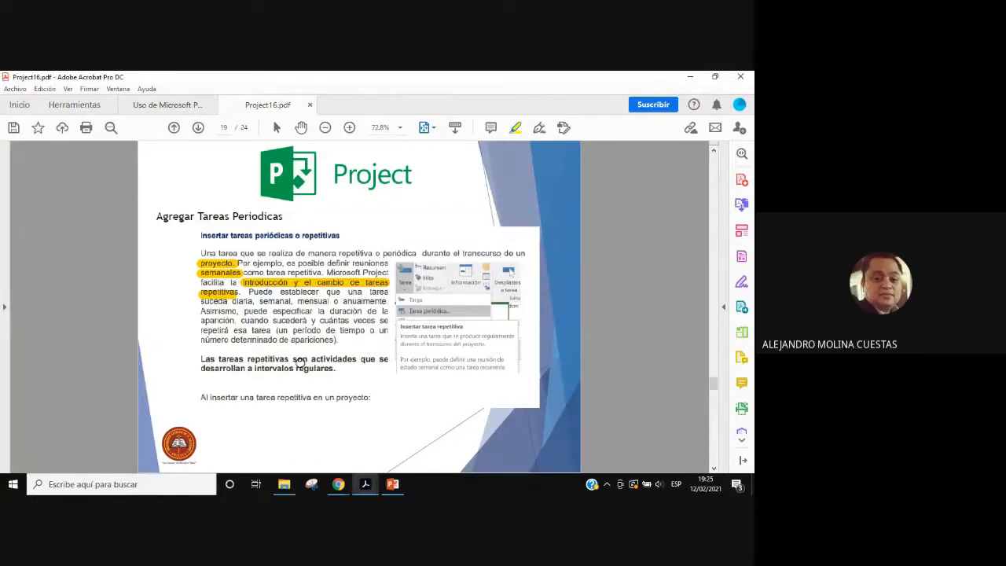
pyautogui.scroll(-3, 299, 362)
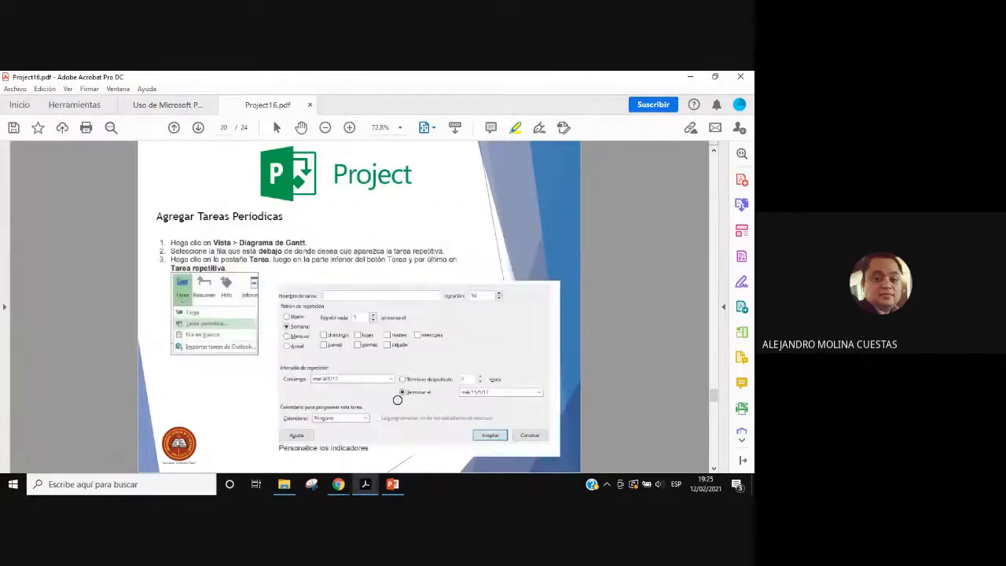
pyautogui.scroll(-12, 398, 400)
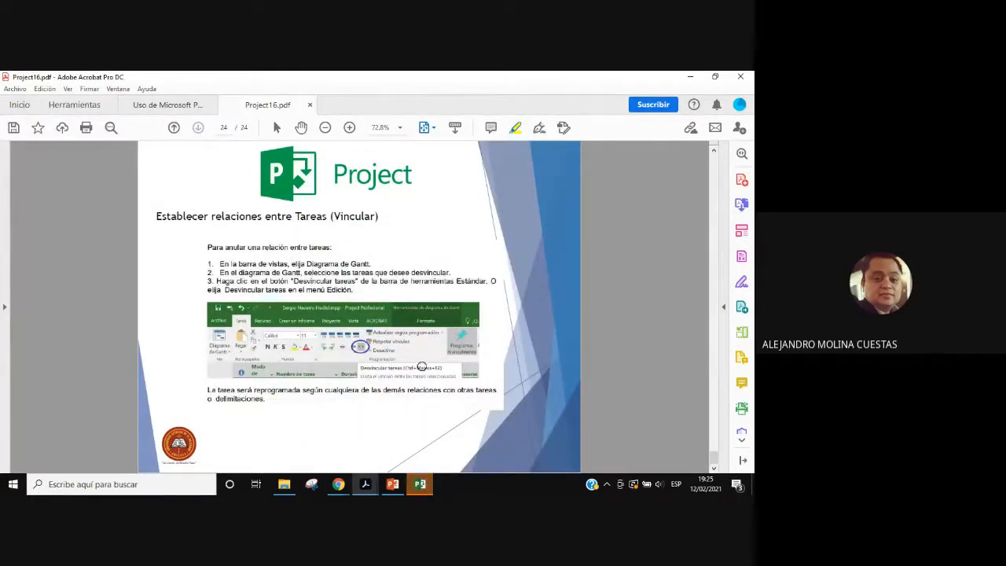
pyautogui.scroll(6, 533, 372)
pyautogui.scroll(-3, 533, 372)
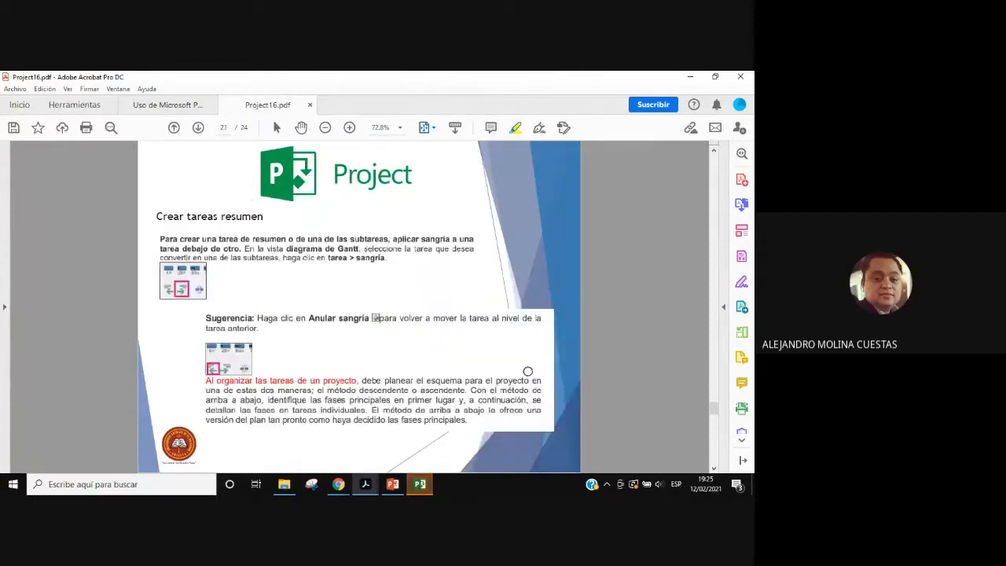
# Step: Check the last Project16.pdf slide on unlinking tasks and switch to the "Agreguemos 8 tarea con las duraciones indicadas" exercise in the other PDF
pyautogui.scroll(-3, 527, 371)
pyautogui.click(146, 104)
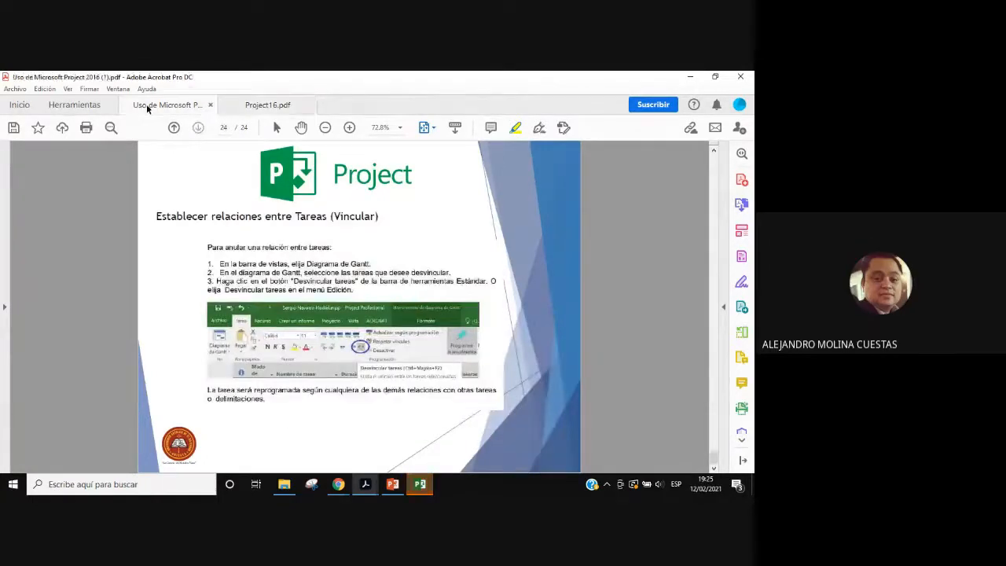
pyautogui.moveTo(108, 167); pyautogui.dragTo(416, 166)
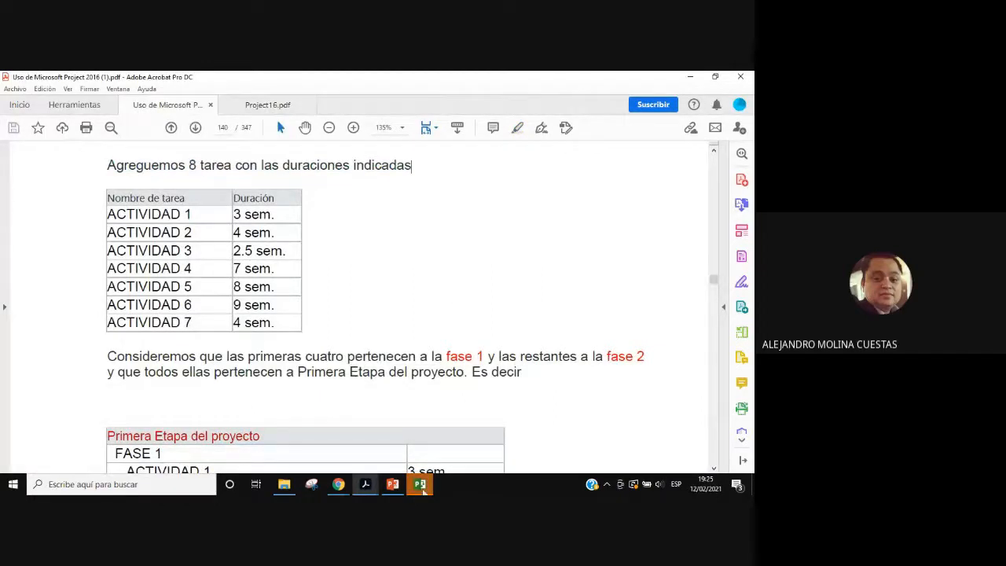
# Step: Switch to Microsoft Project, create a blank project and dismiss the notice about manually scheduled new tasks
pyautogui.click(419, 484)
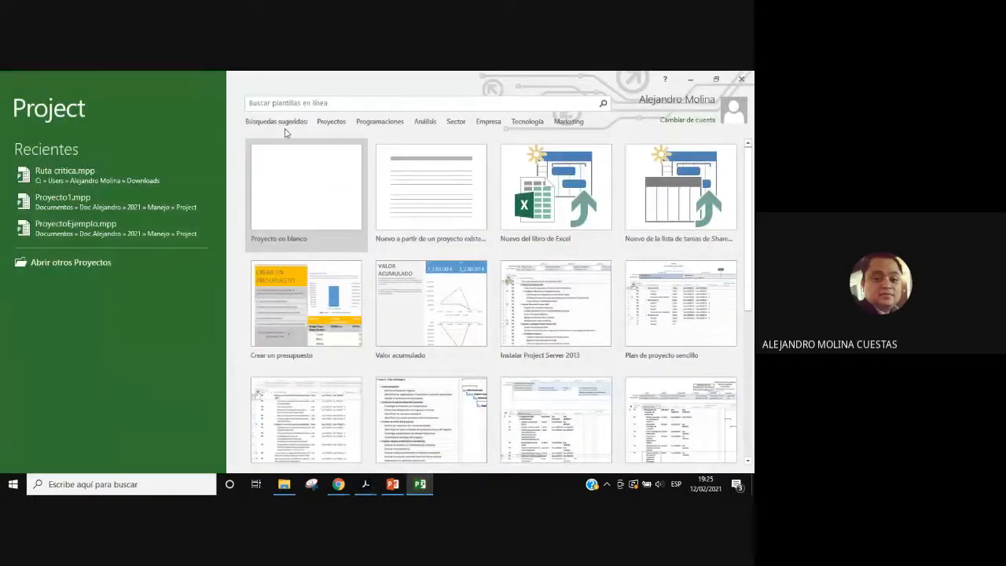
pyautogui.click(294, 193)
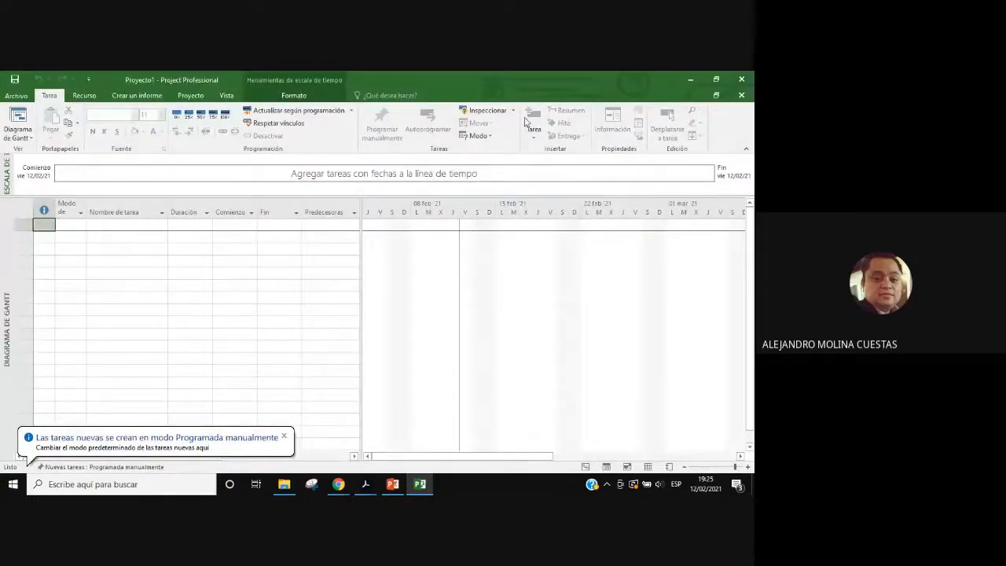
pyautogui.click(283, 436)
pyautogui.click(186, 297)
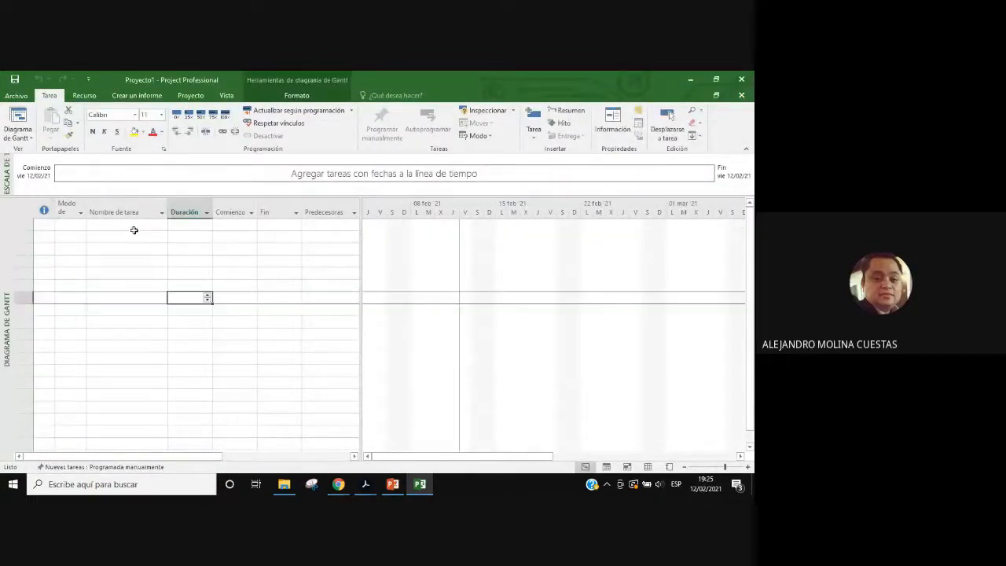
pyautogui.click(82, 228)
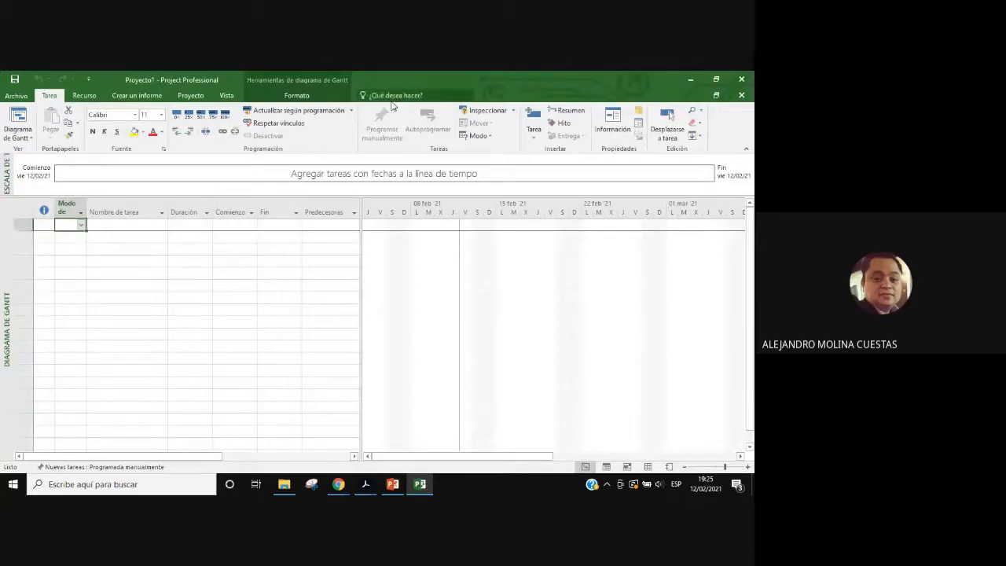
# Step: Set the project's calendar to Calendario GB in the project information and select the first task name cell
pyautogui.click(191, 95)
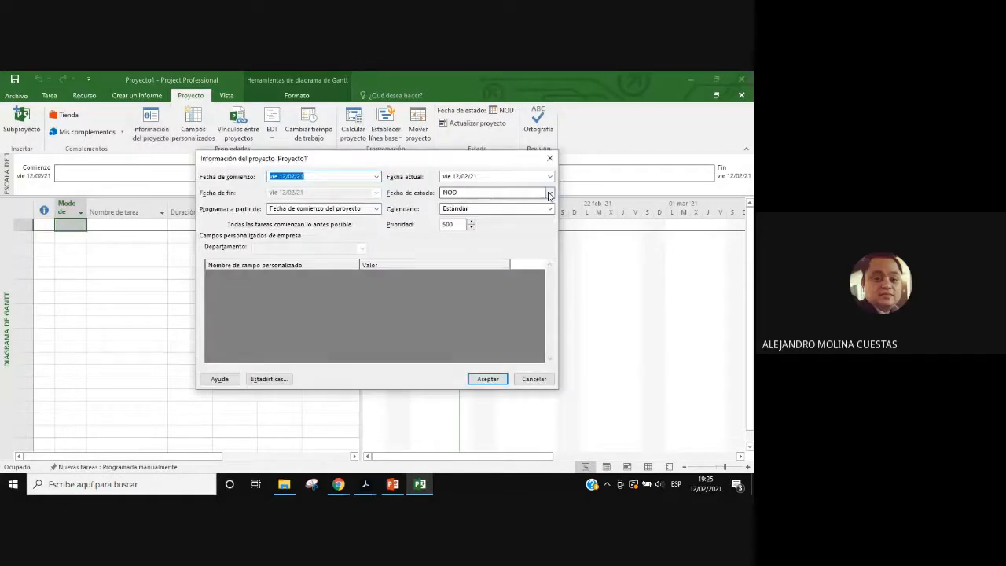
pyautogui.click(549, 209)
pyautogui.click(509, 236)
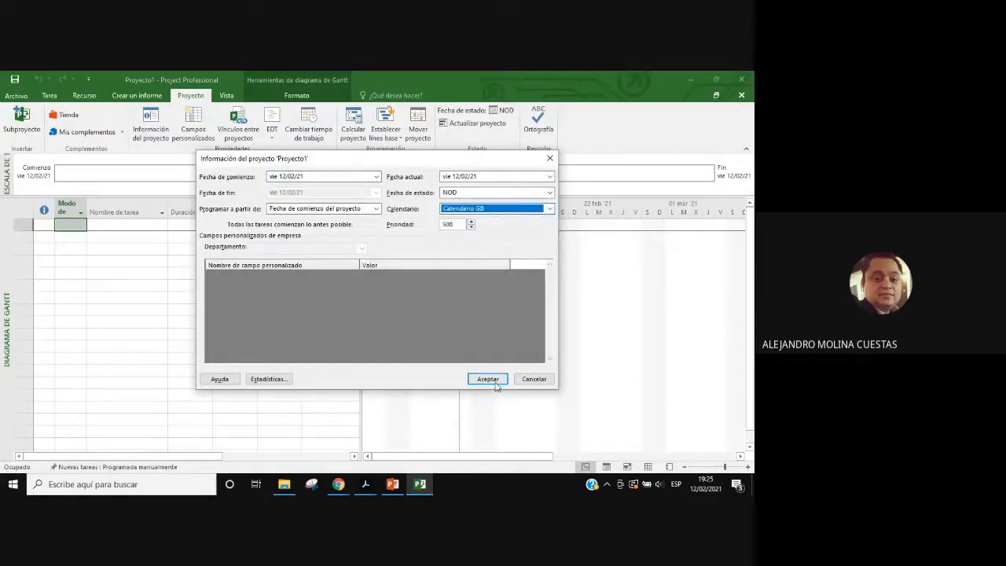
pyautogui.click(488, 380)
pyautogui.click(117, 227)
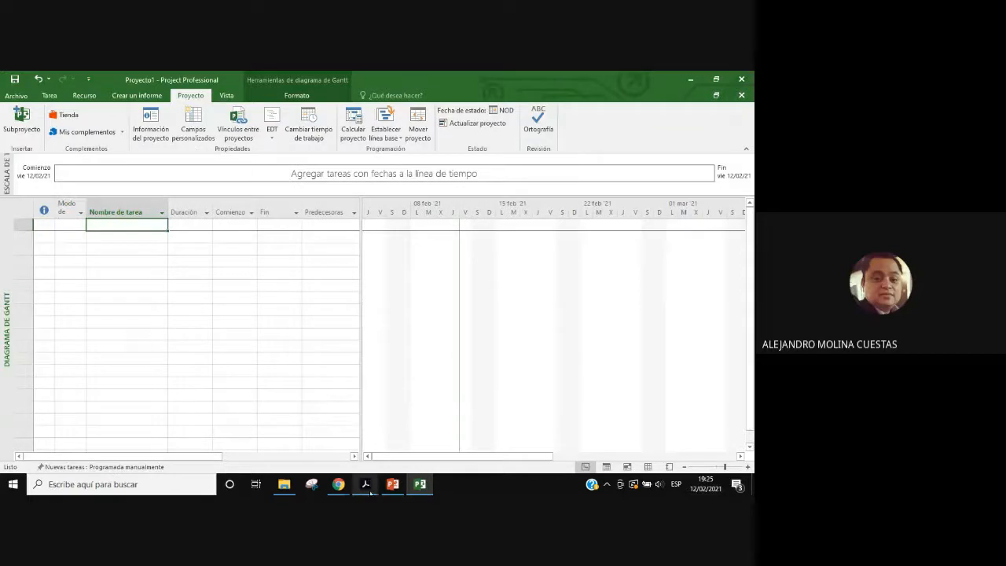
# Step: Switch to the exercise PDF and read the activity table with its durations and the phase breakdown on page 140
pyautogui.moveTo(369, 492)
pyautogui.click(305, 428)
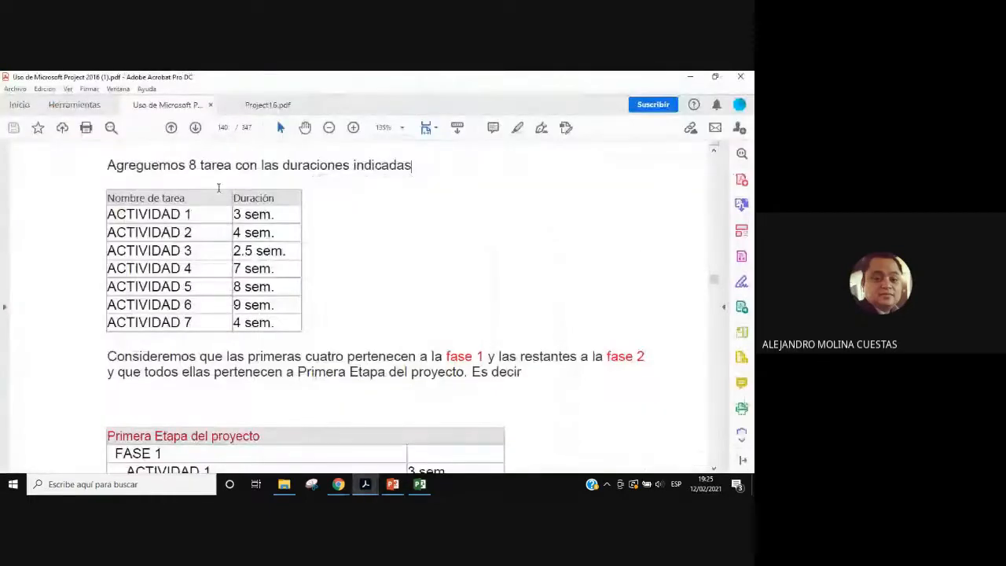
pyautogui.moveTo(108, 165); pyautogui.dragTo(410, 166)
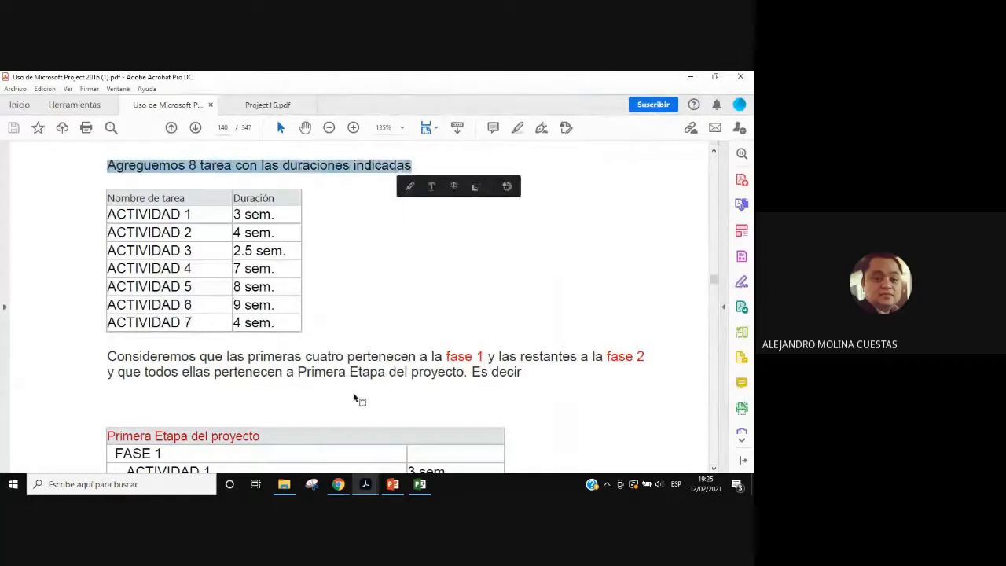
pyautogui.moveTo(417, 491)
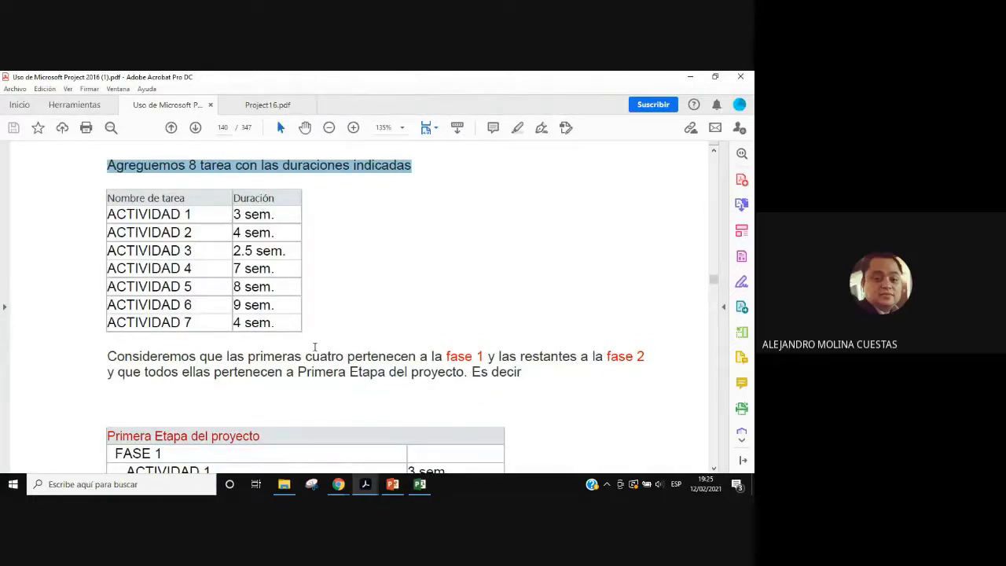
pyautogui.scroll(-3, 357, 363)
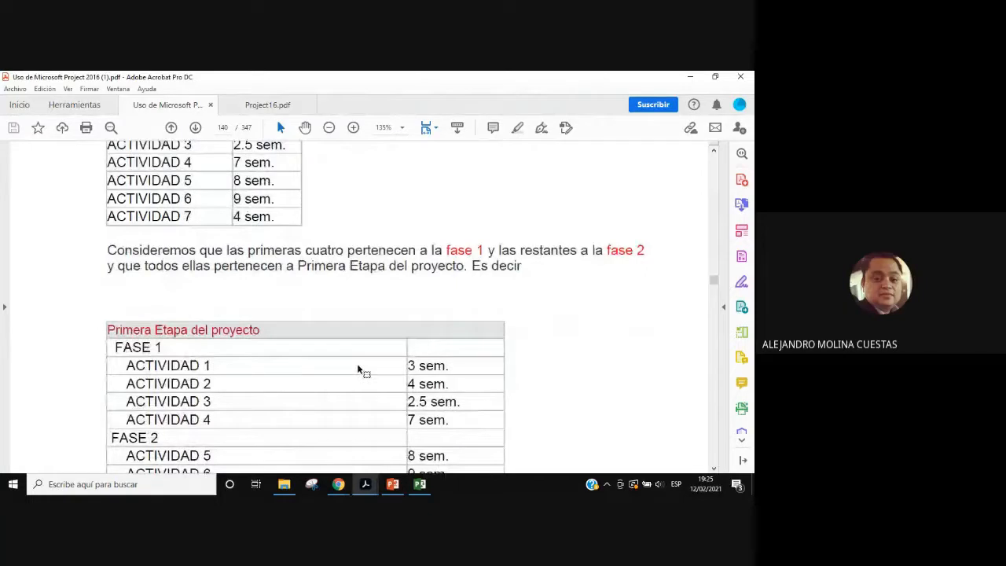
pyautogui.scroll(4, 358, 369)
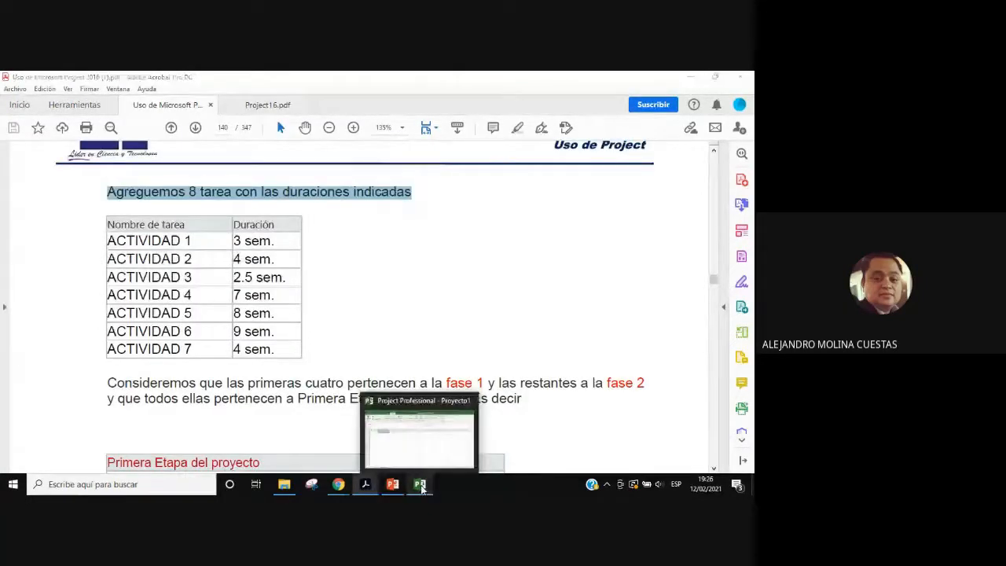
# Step: Return to Microsoft Project and add a first task named Actividad 1
pyautogui.click(422, 487)
pyautogui.write('Activ')
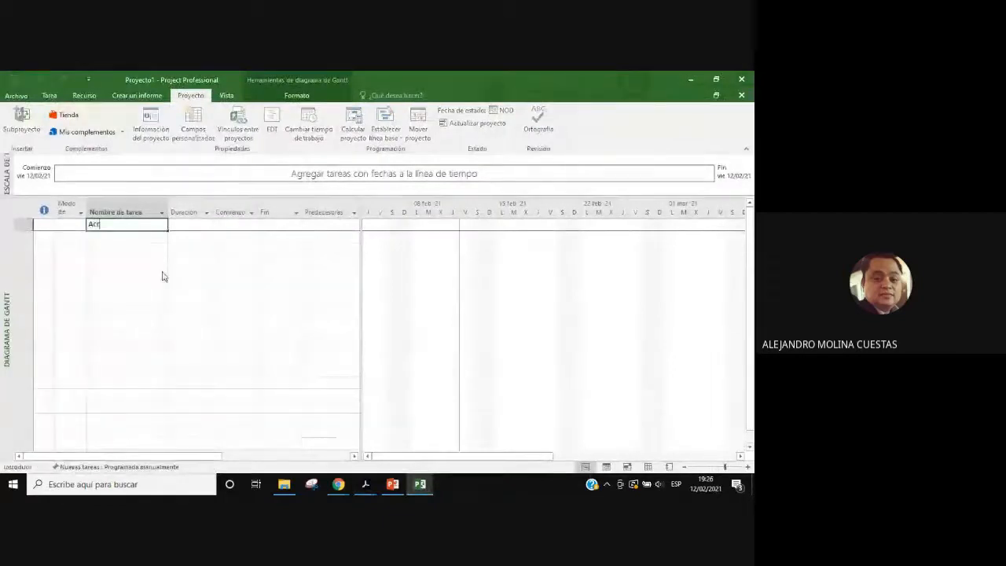
pyautogui.write('idad')
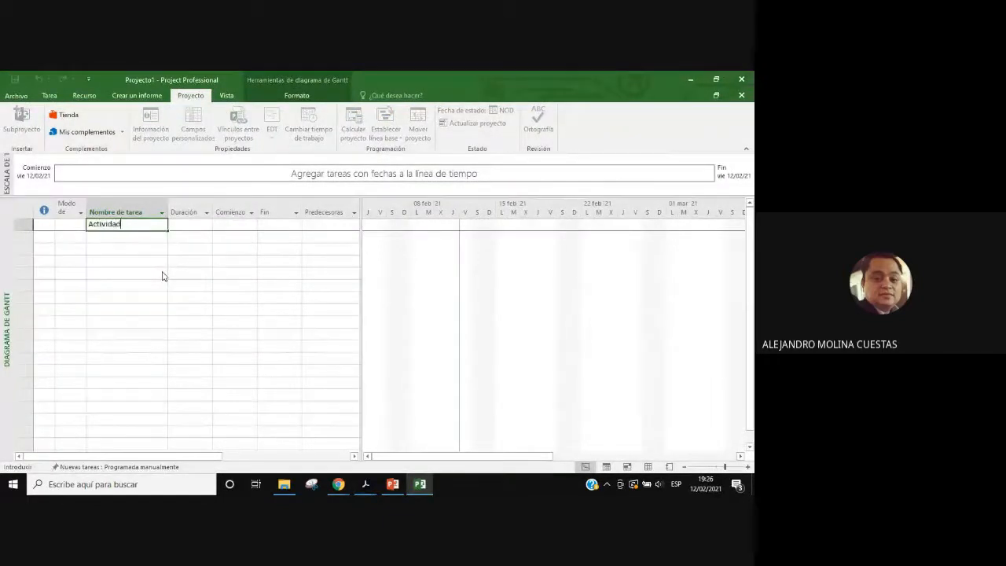
pyautogui.press('Return')
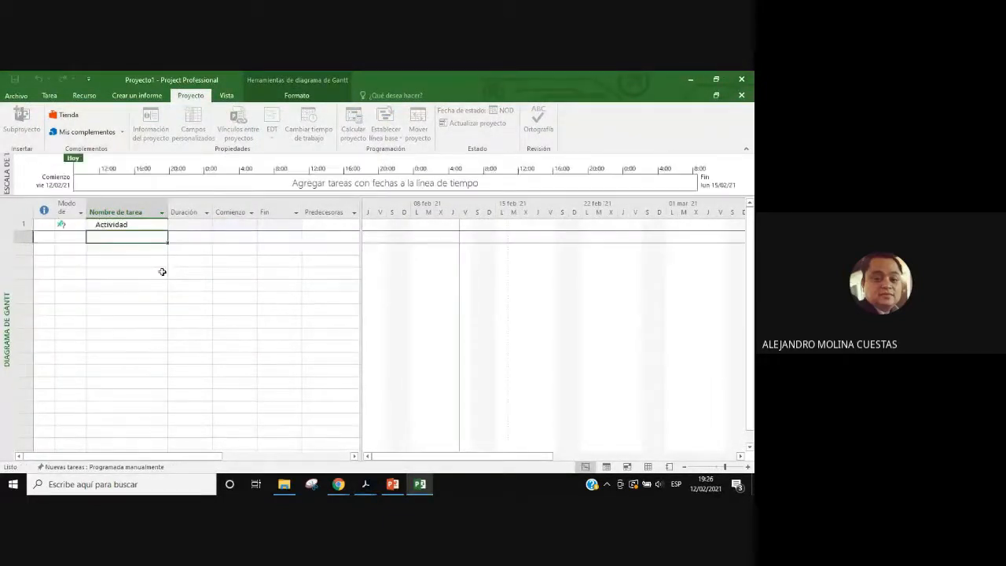
pyautogui.press('Up')
pyautogui.click(132, 225)
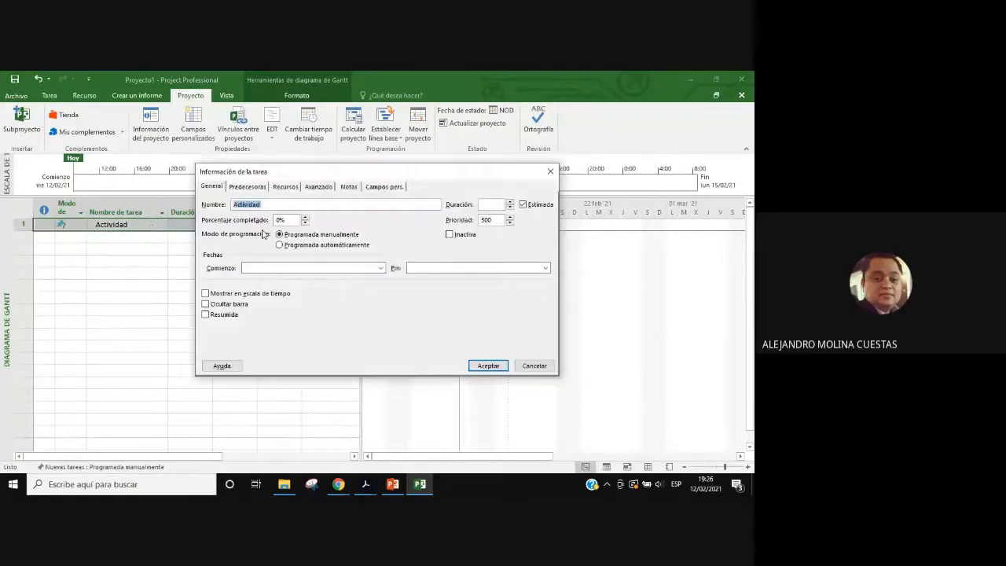
pyautogui.click(278, 205)
pyautogui.write('1')
pyautogui.click(488, 366)
pyautogui.click(217, 323)
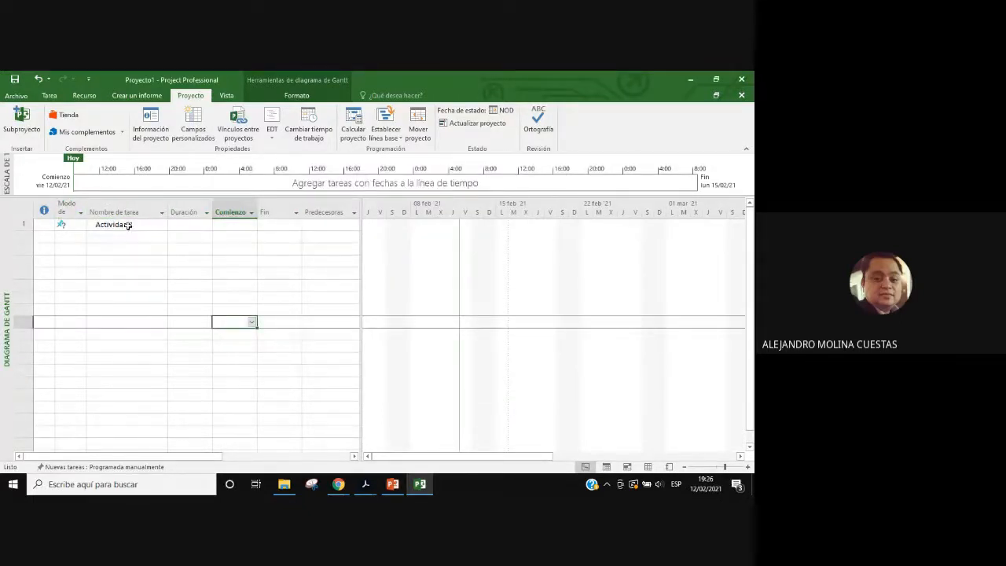
# Step: Fill the task name Actividad 1 down from row 1 through row 7
pyautogui.click(130, 225)
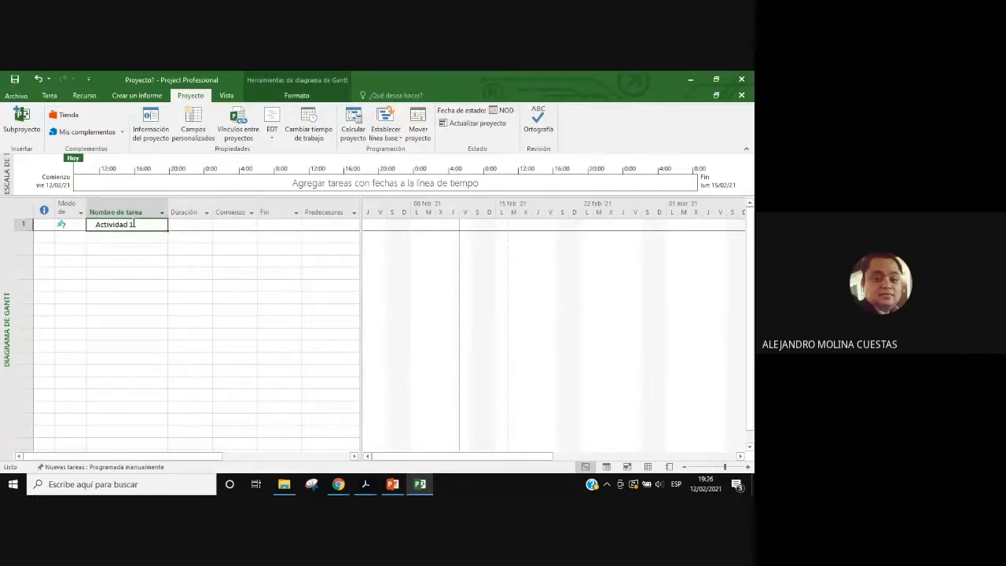
pyautogui.press('F2')
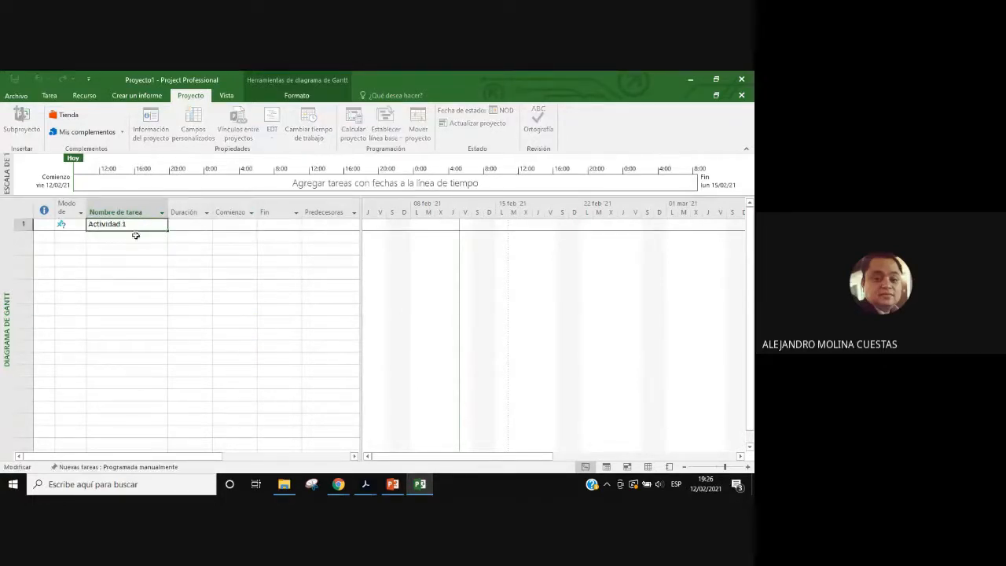
pyautogui.doubleClick(123, 224)
pyautogui.press('Escape')
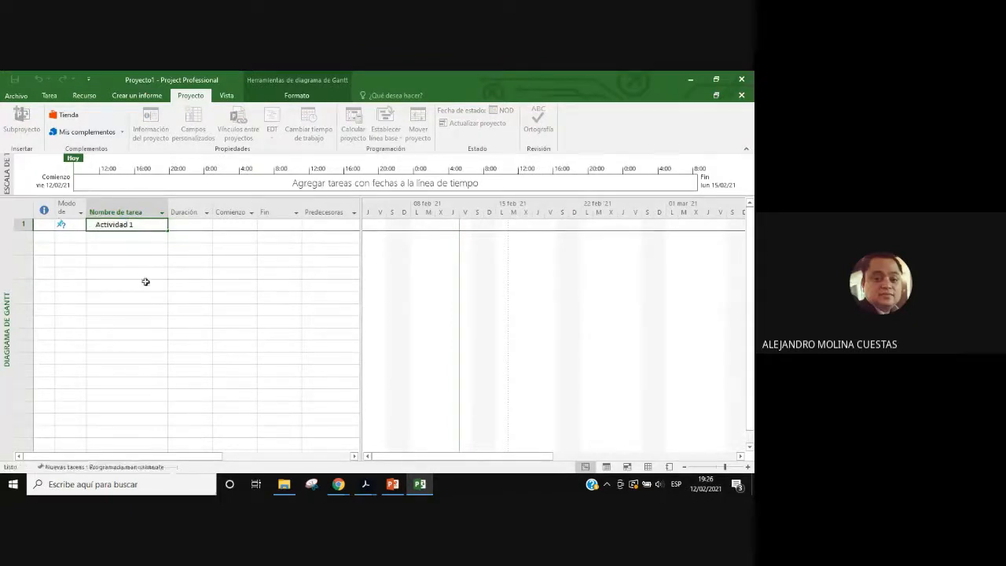
pyautogui.moveTo(167, 229); pyautogui.dragTo(165, 293)
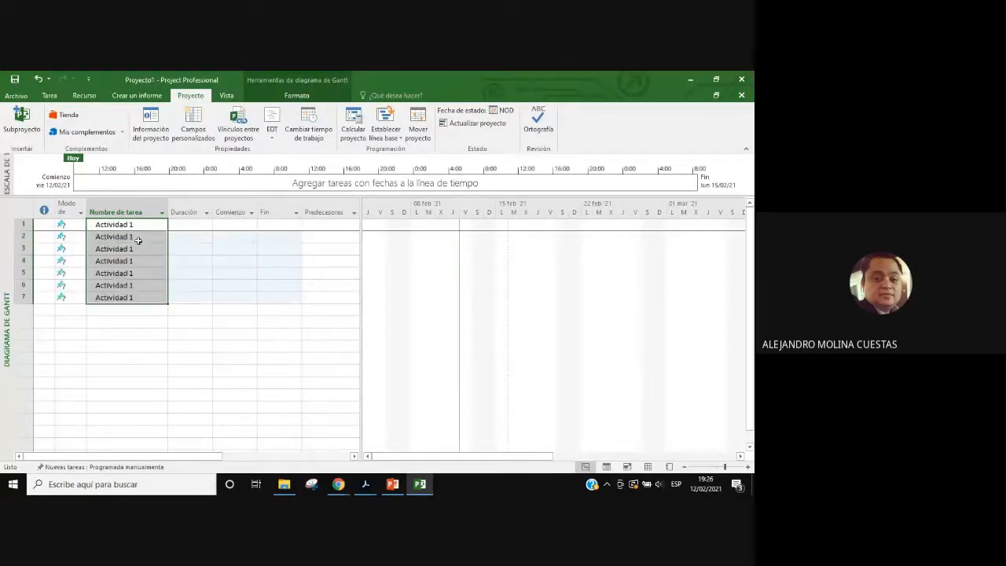
# Step: Rename the tasks in rows 2 and 3 as Actividad 2 and Actividad 3
pyautogui.click(138, 238)
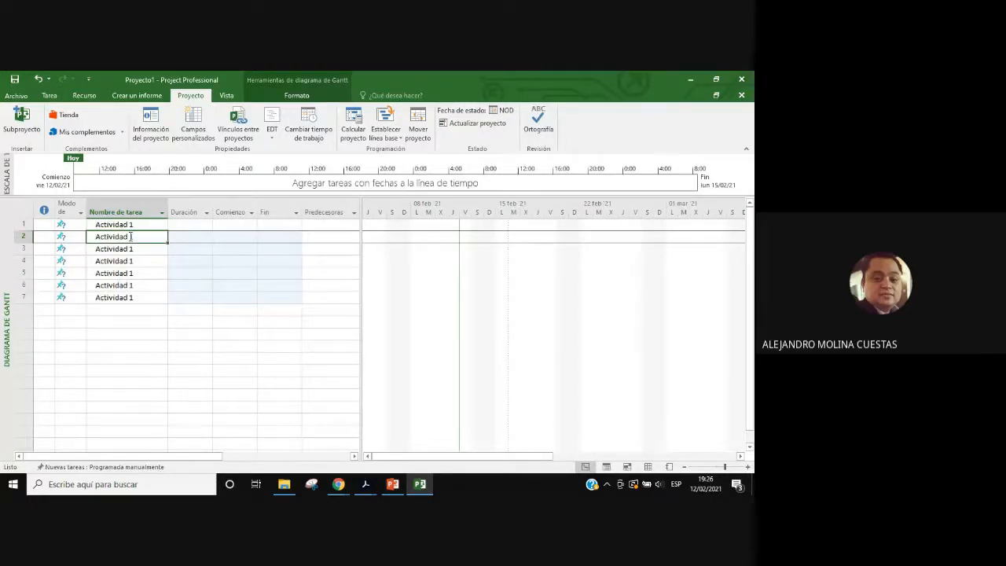
pyautogui.doubleClick(130, 237)
pyautogui.write('2')
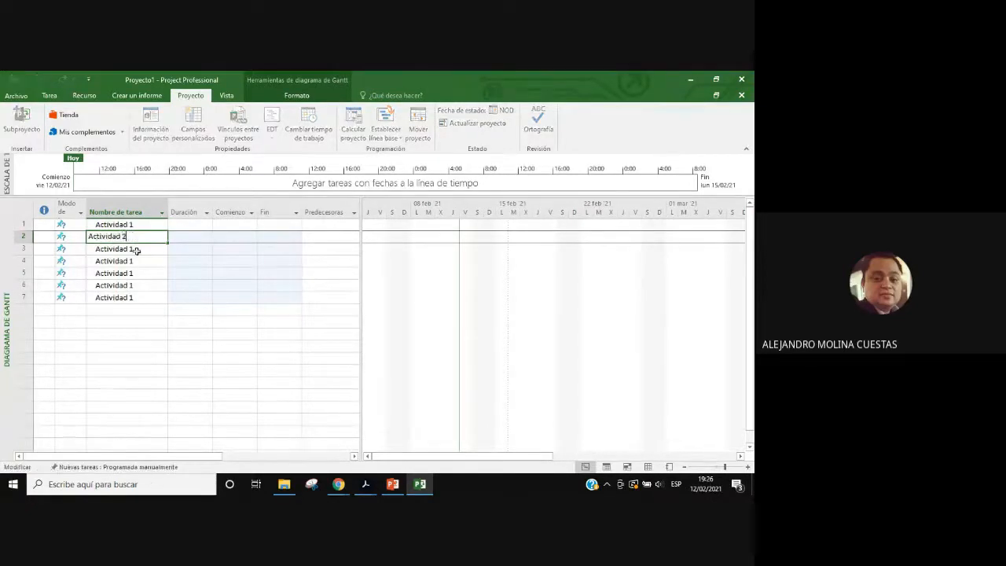
pyautogui.click(131, 248)
pyautogui.doubleClick(130, 248)
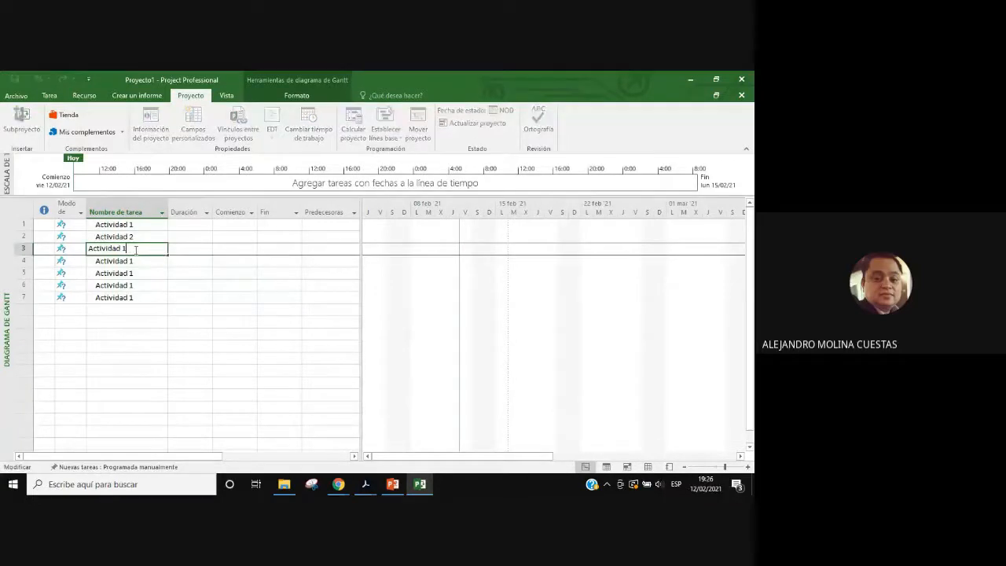
pyautogui.press('BackSpace')
pyautogui.write('3')
# Step: Rename the tasks in rows 4 and 5 as Actividad 4 and Actividad 5
pyautogui.click(130, 262)
pyautogui.doubleClick(129, 262)
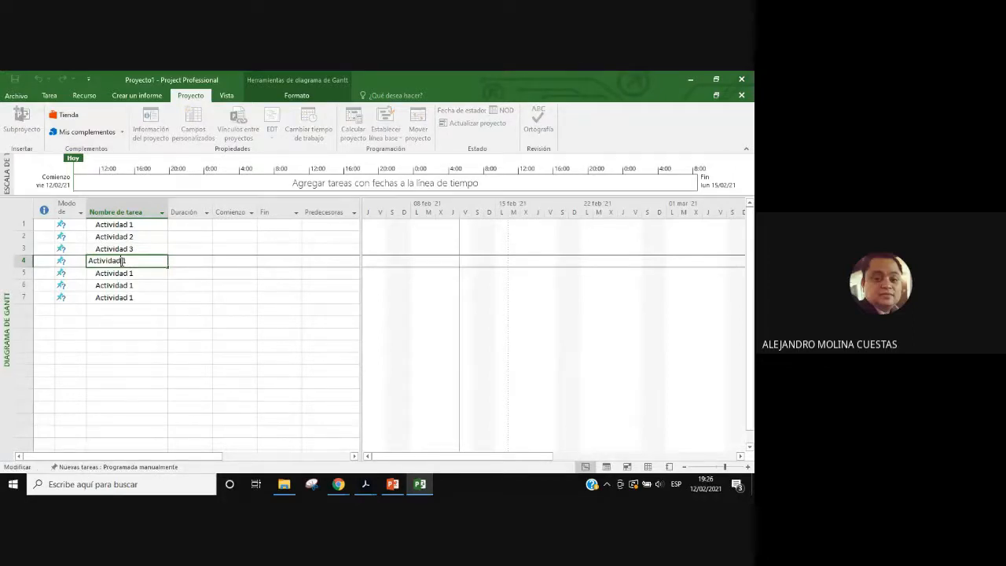
pyautogui.moveTo(123, 261); pyautogui.dragTo(133, 262)
pyautogui.write('4')
pyautogui.press('Return')
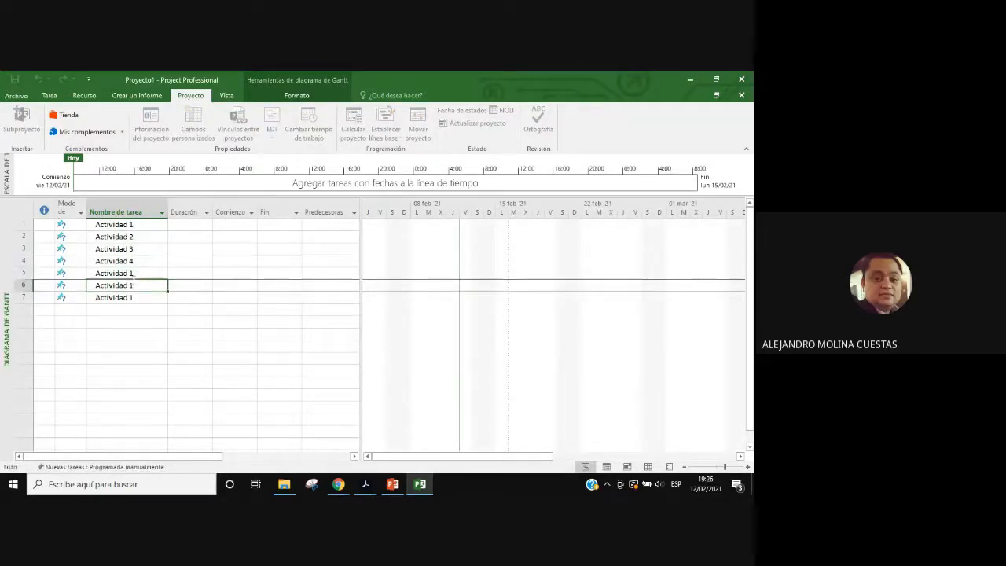
pyautogui.doubleClick(134, 275)
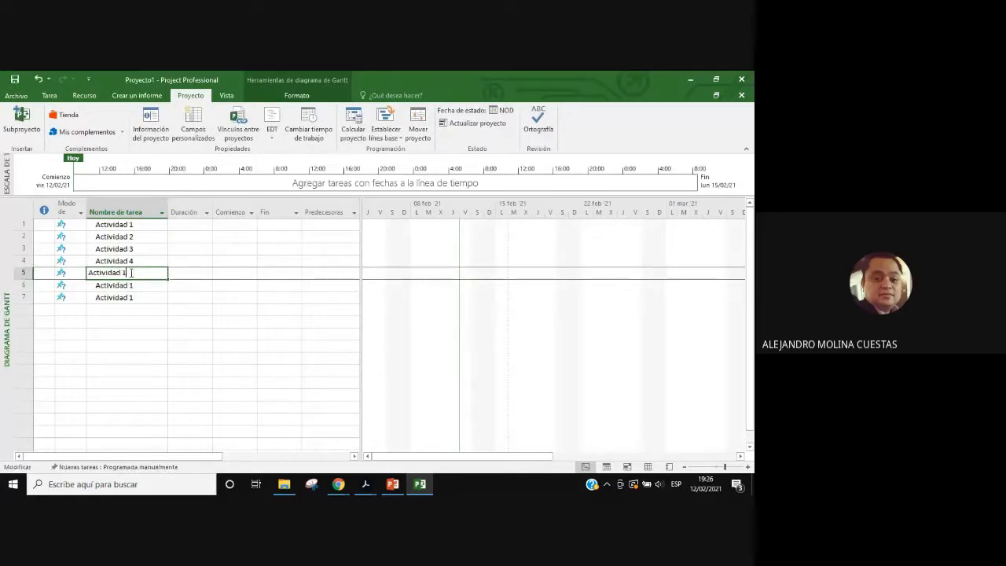
pyautogui.moveTo(123, 272); pyautogui.dragTo(133, 273)
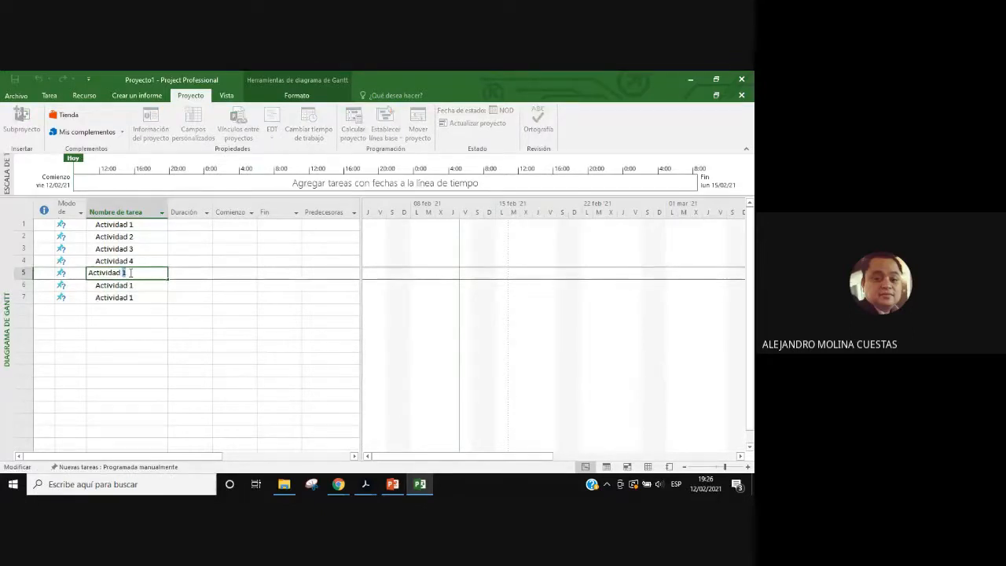
pyautogui.write('5')
pyautogui.press('Return')
# Step: Rename the tasks in rows 6 and 7 as Actividad 6 and Actividad 7
pyautogui.doubleClick(132, 288)
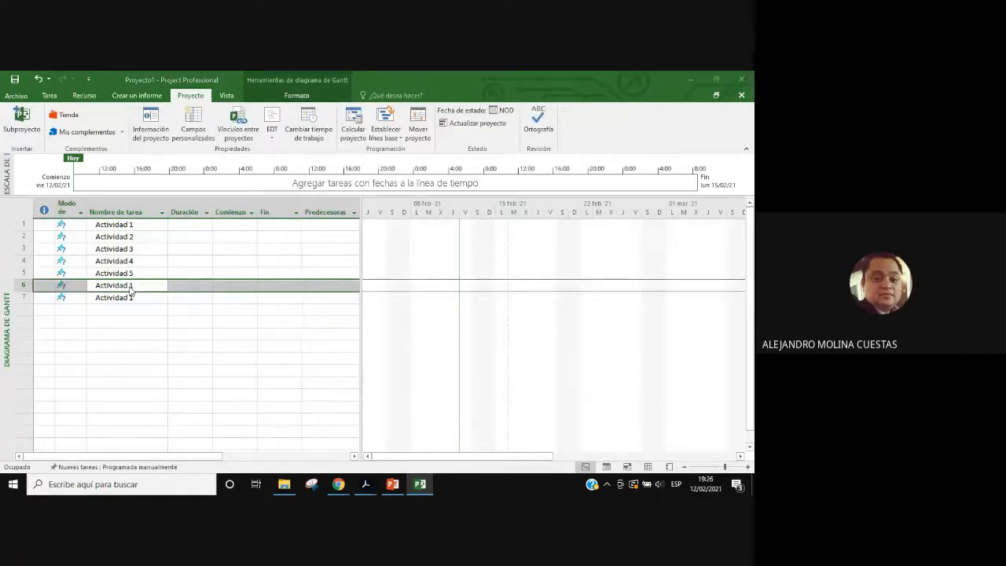
pyautogui.moveTo(260, 205); pyautogui.dragTo(272, 205)
pyautogui.write('6')
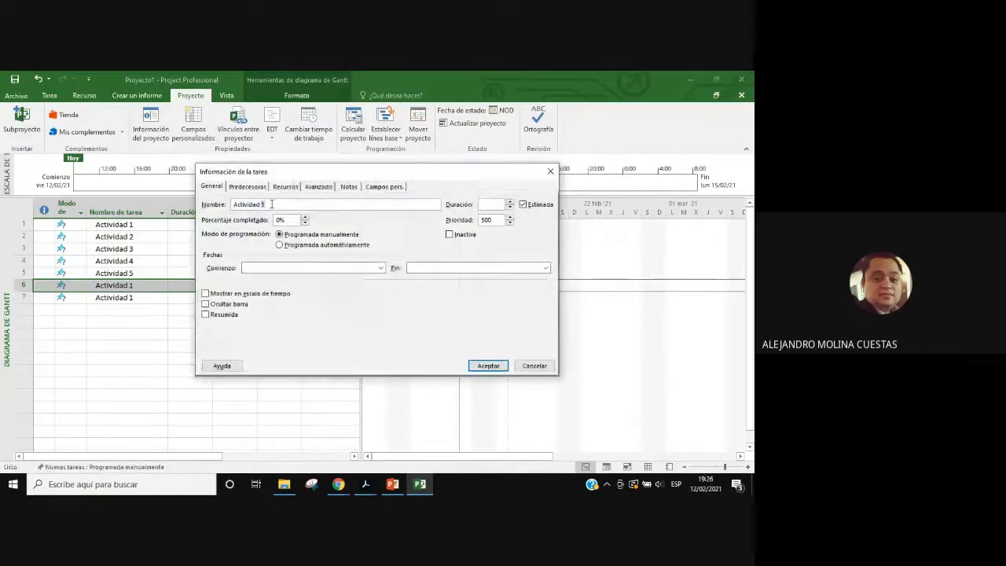
pyautogui.click(487, 366)
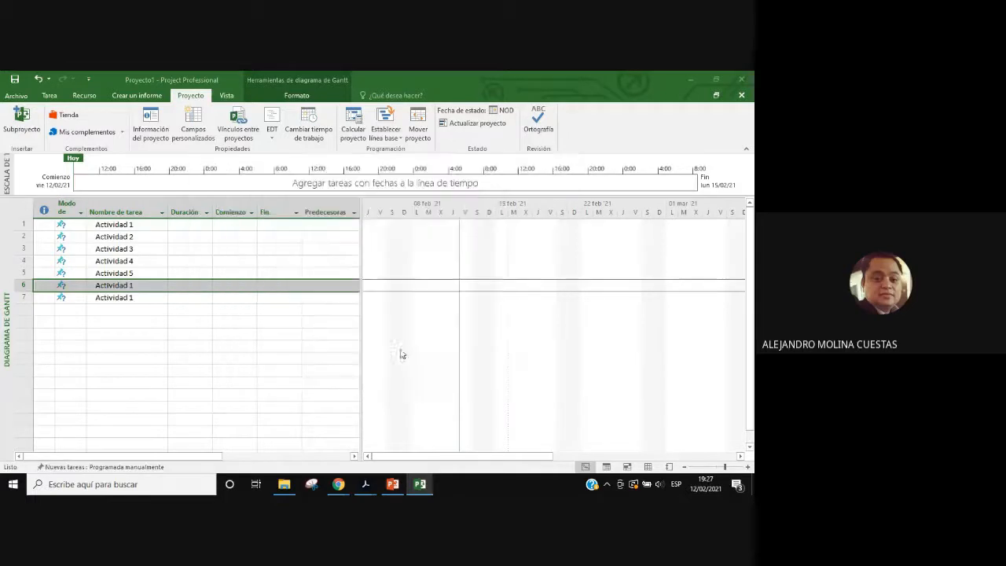
pyautogui.doubleClick(135, 298)
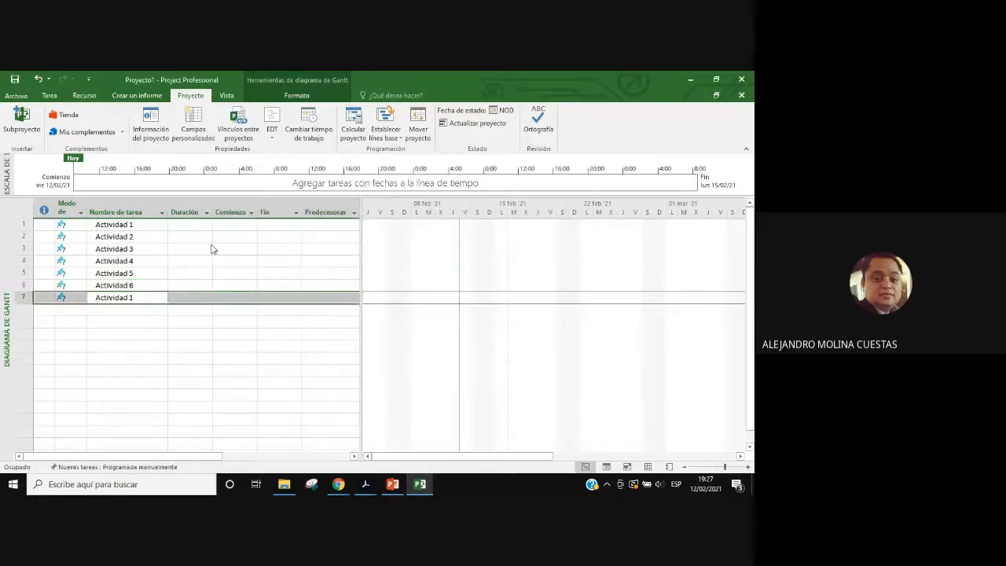
pyautogui.click(263, 206)
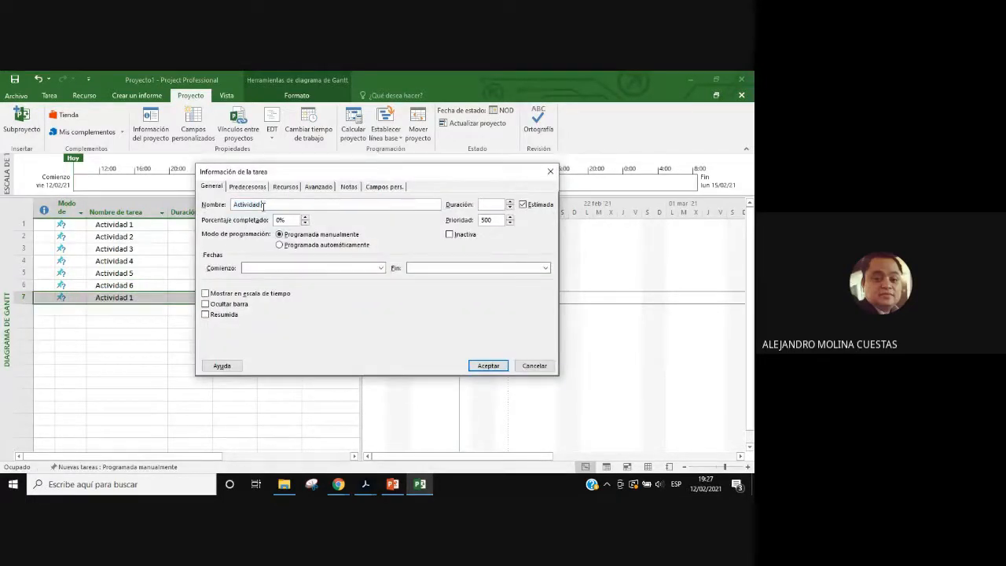
pyautogui.press('BackSpace')
pyautogui.write('7')
pyautogui.click(487, 367)
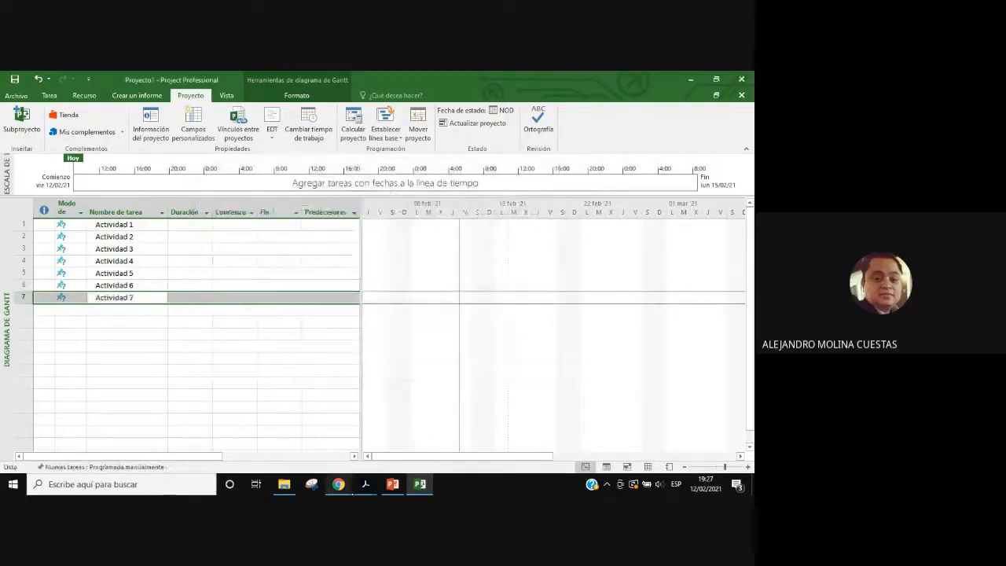
# Step: Consult the activity duration table in the Uso de Microsoft Project PDF and return to Microsoft Project
pyautogui.moveTo(420, 486)
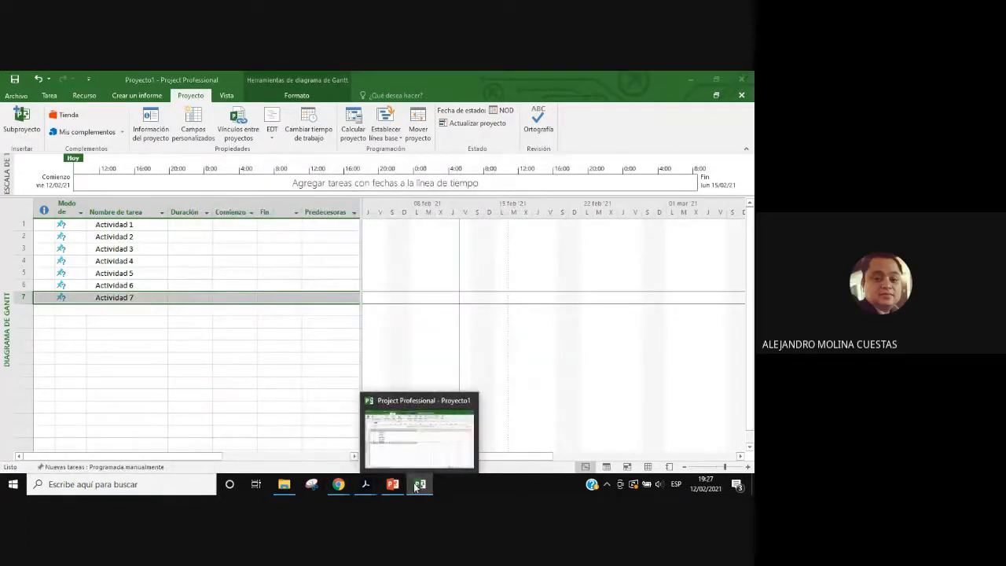
pyautogui.moveTo(418, 487); pyautogui.dragTo(377, 488)
pyautogui.moveTo(371, 489)
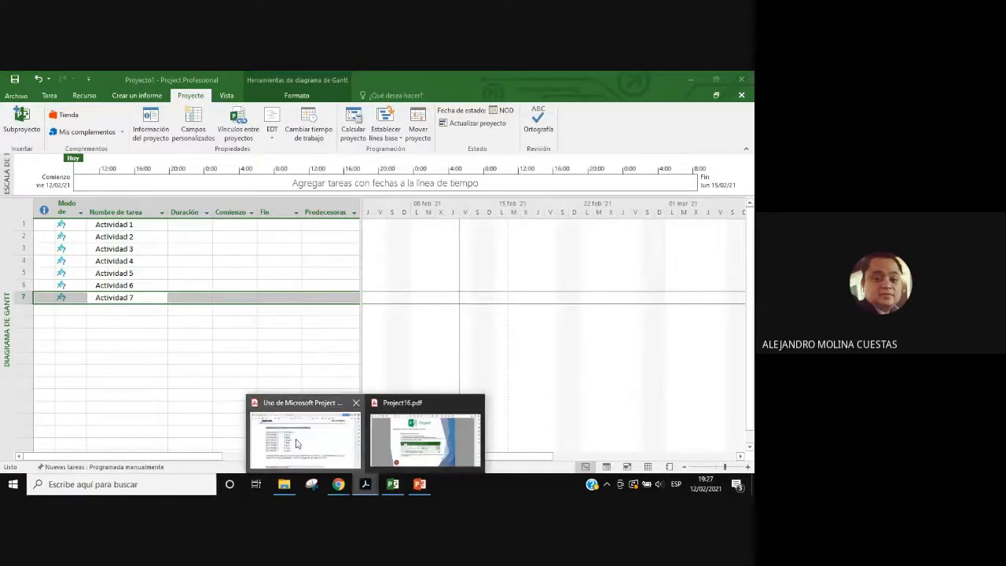
pyautogui.click(299, 440)
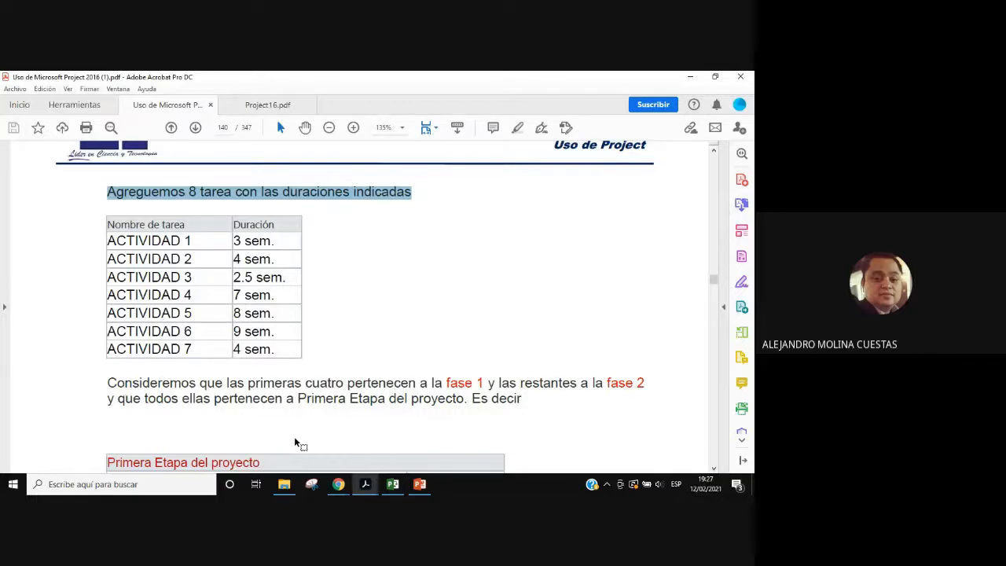
pyautogui.moveTo(420, 485)
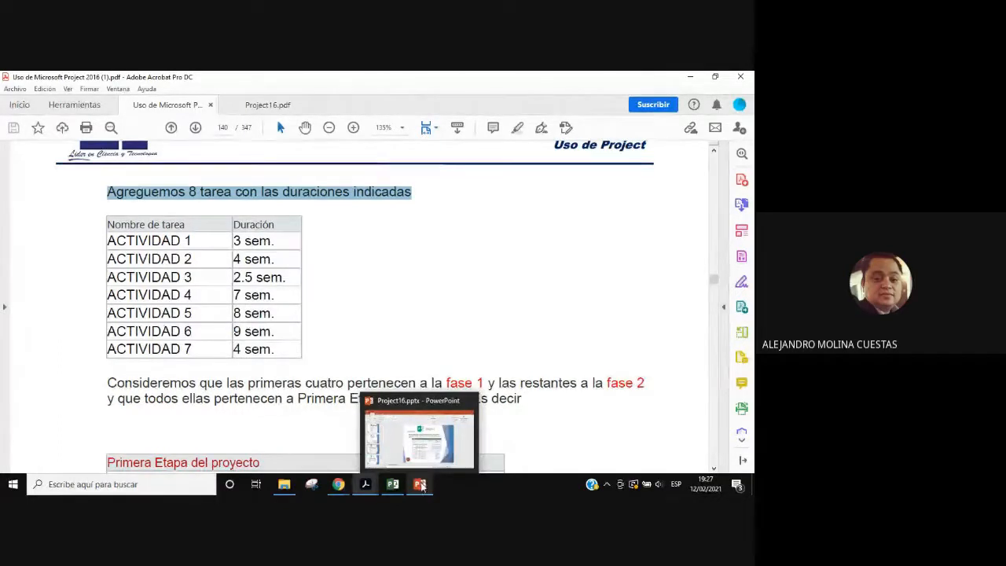
pyautogui.click(393, 484)
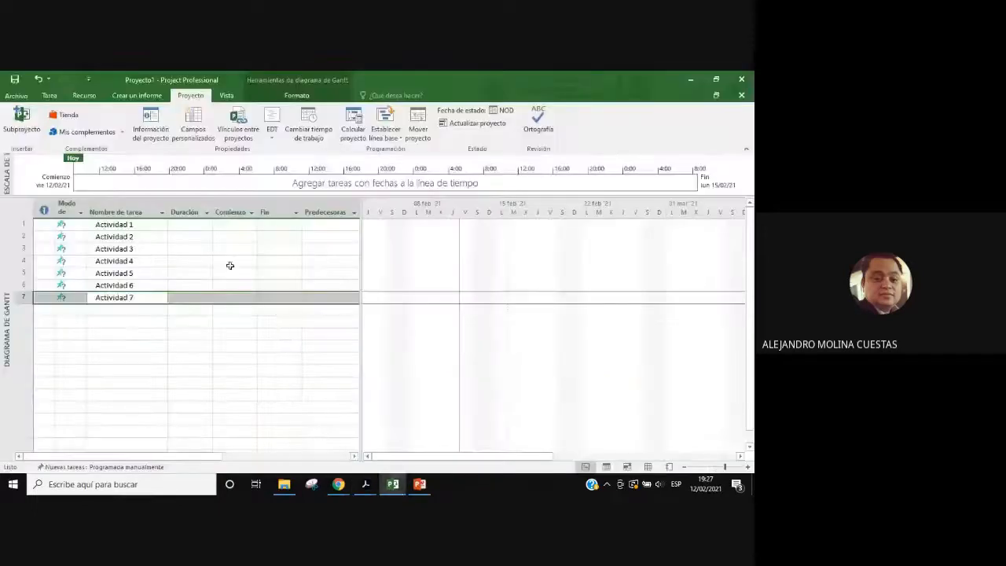
# Step: Set the durations of Actividad 1, Actividad 2 and Actividad 3 to 3, 4 and 2.5 days
pyautogui.click(189, 225)
pyautogui.write('3')
pyautogui.press('Return')
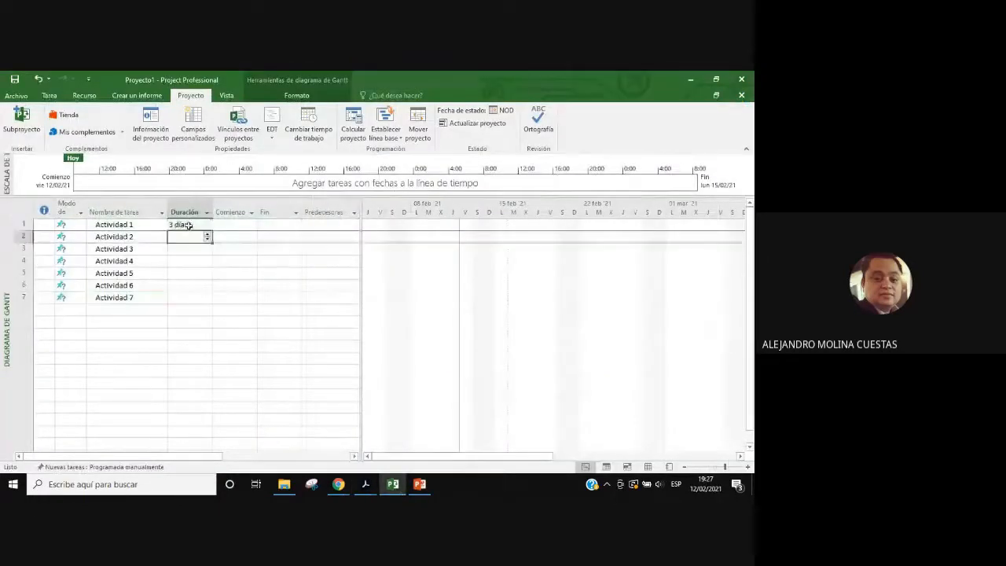
pyautogui.write('4')
pyautogui.press('Return')
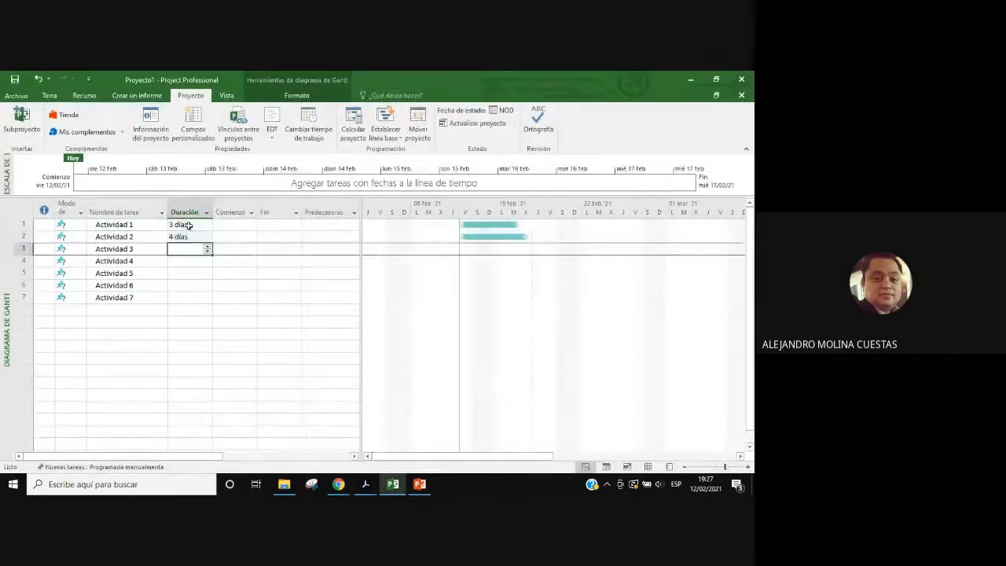
pyautogui.write('2')
pyautogui.press('Return')
pyautogui.press('Up')
pyautogui.write('2.5')
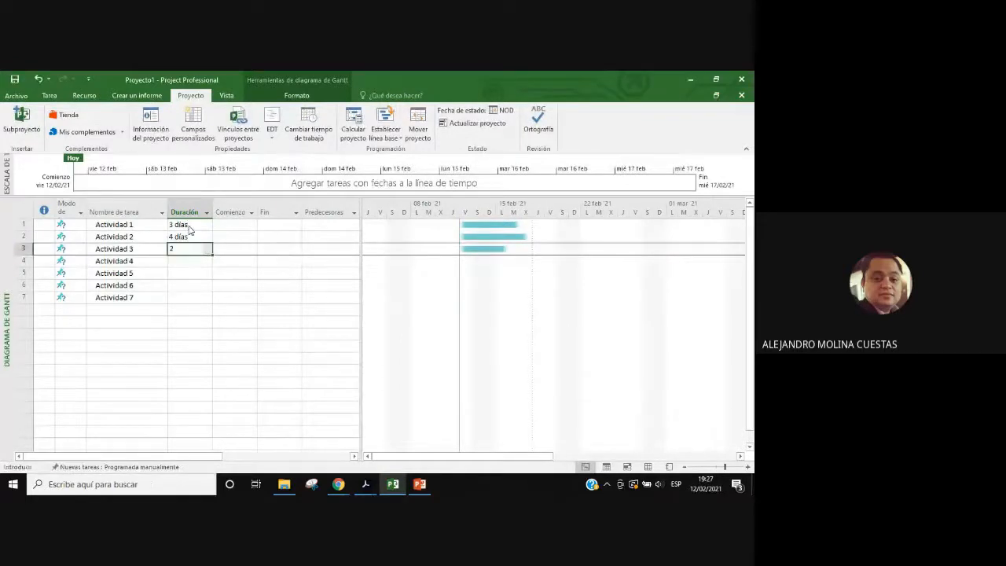
pyautogui.press('Return')
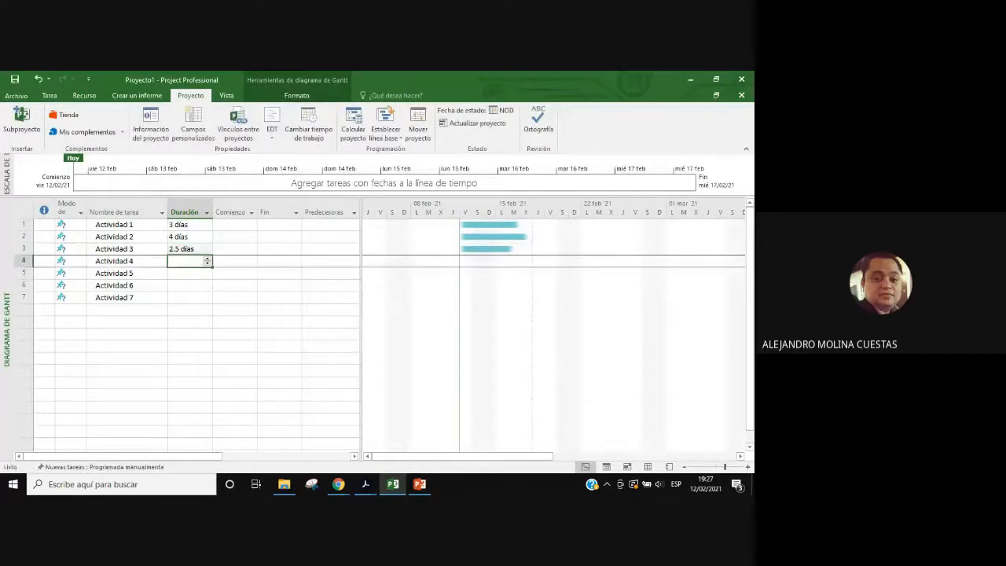
# Step: Check the durations for Actividad 4 through Actividad 7 in the PDF exercise and switch back to Microsoft Project
pyautogui.click(366, 484)
pyautogui.click(327, 458)
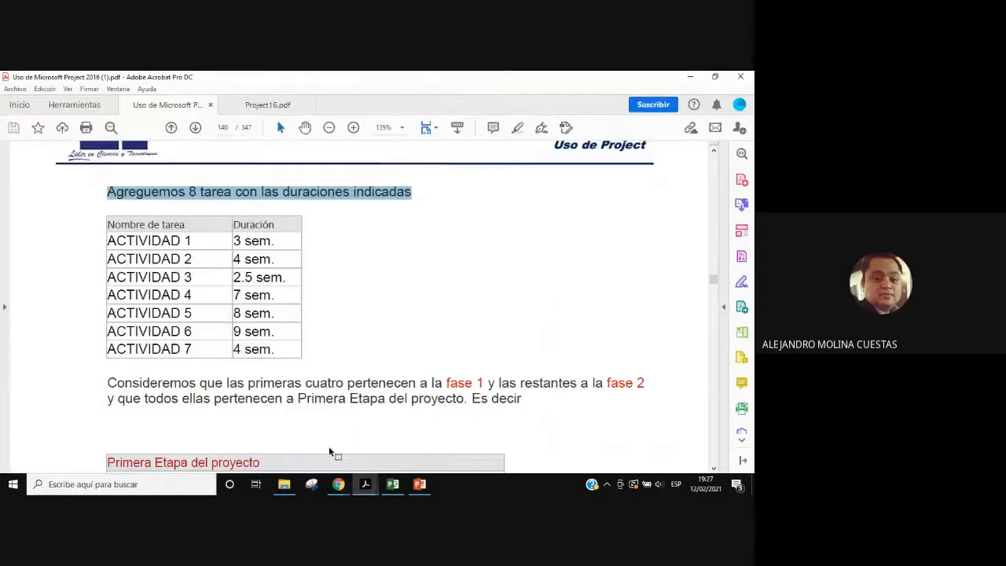
pyautogui.click(366, 484)
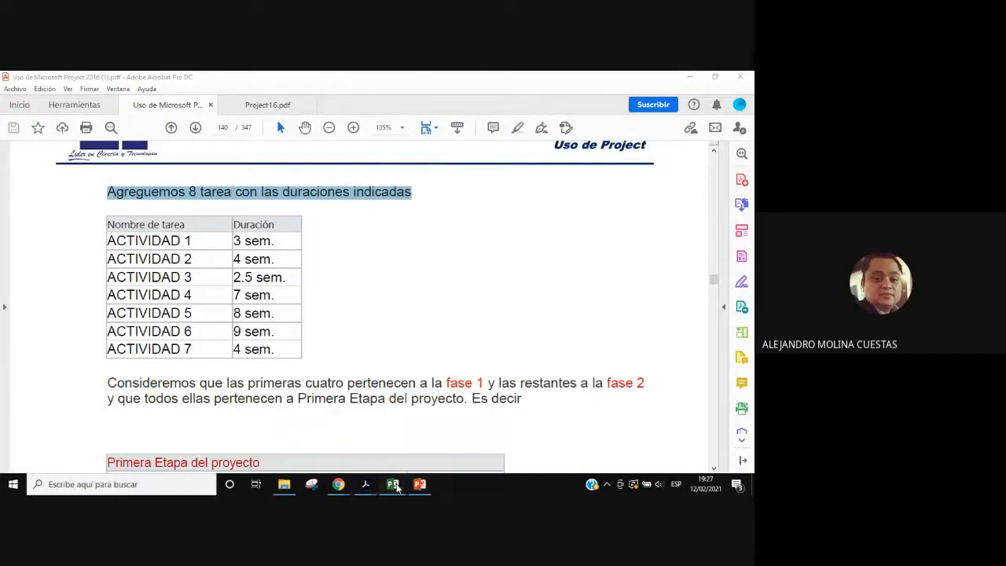
pyautogui.click(393, 484)
# Step: Set the durations of Actividad 4, 5, 6 and 7 to 7, 8, 9 and 4 days
pyautogui.write('7')
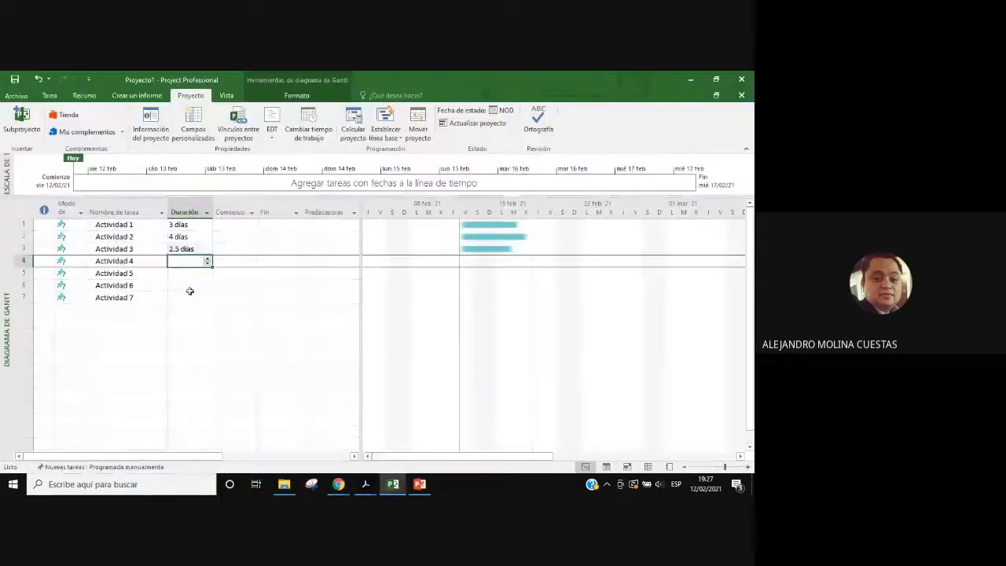
pyautogui.press('Return')
pyautogui.write('8')
pyautogui.press('Return')
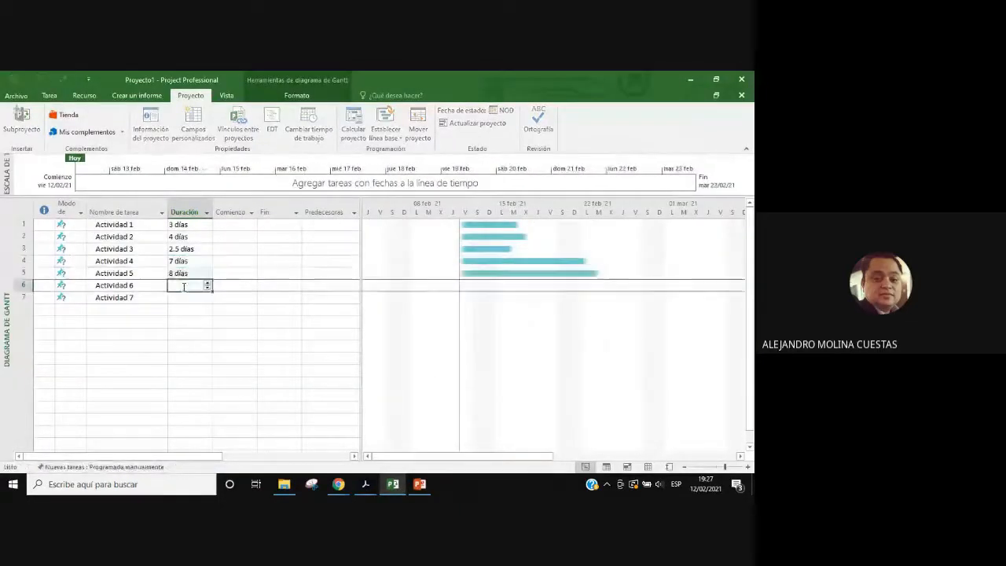
pyautogui.write('9')
pyautogui.press('Return')
pyautogui.write('4')
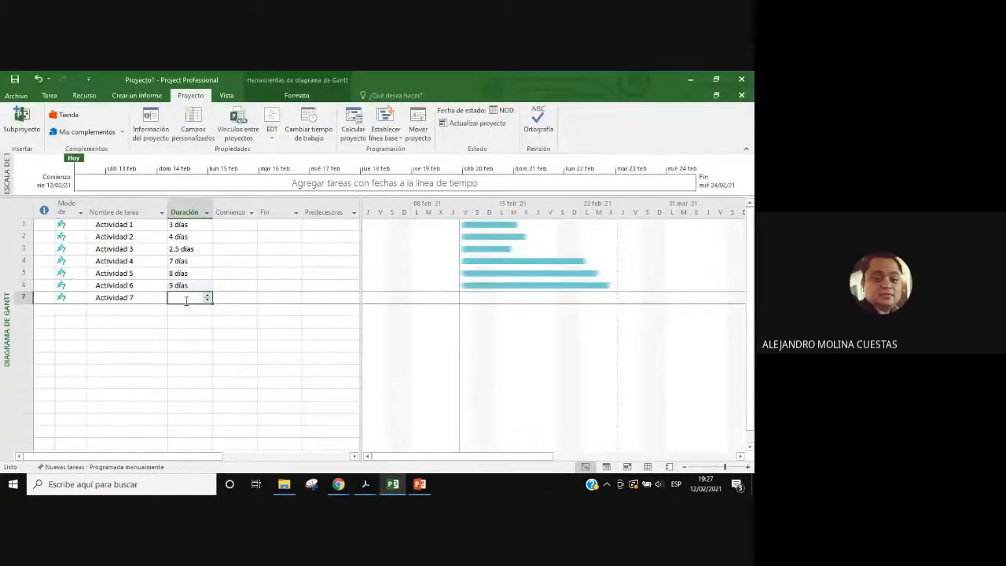
pyautogui.click(234, 334)
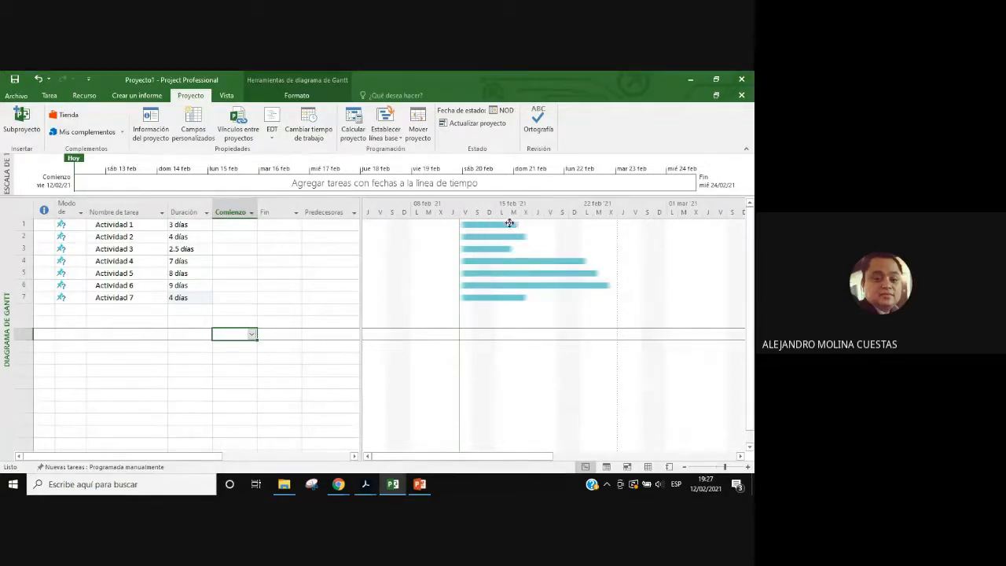
# Step: Examine in the PDF exercise how the activities are grouped into phases, and return to Microsoft Project
pyautogui.click(365, 484)
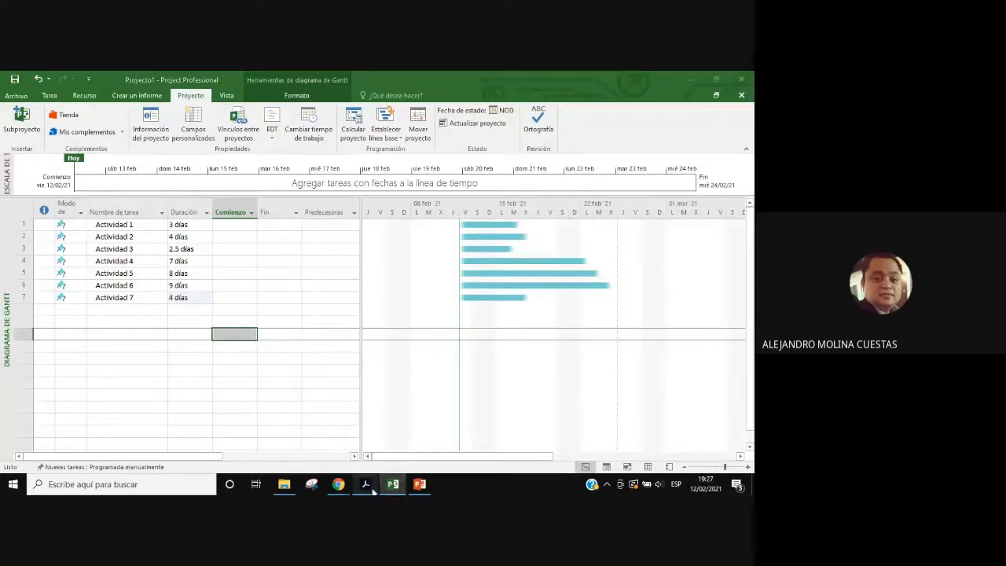
pyautogui.click(334, 463)
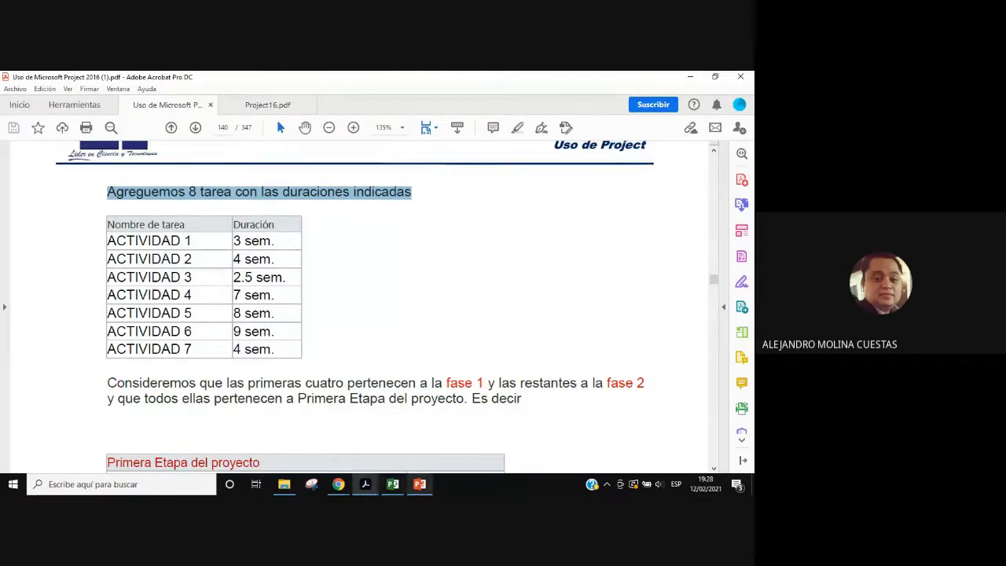
pyautogui.click(423, 491)
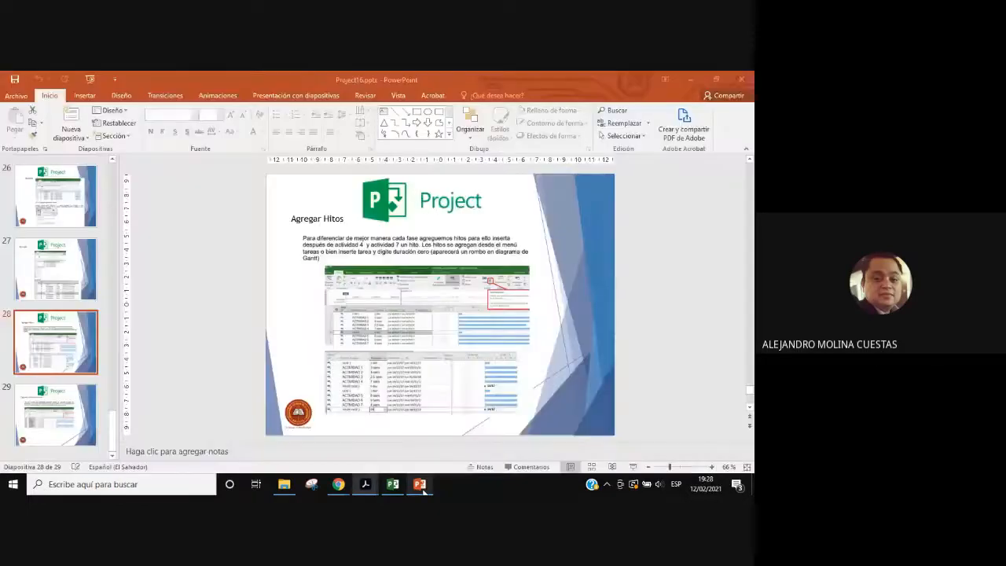
pyautogui.click(423, 491)
pyautogui.scroll(-5, 377, 388)
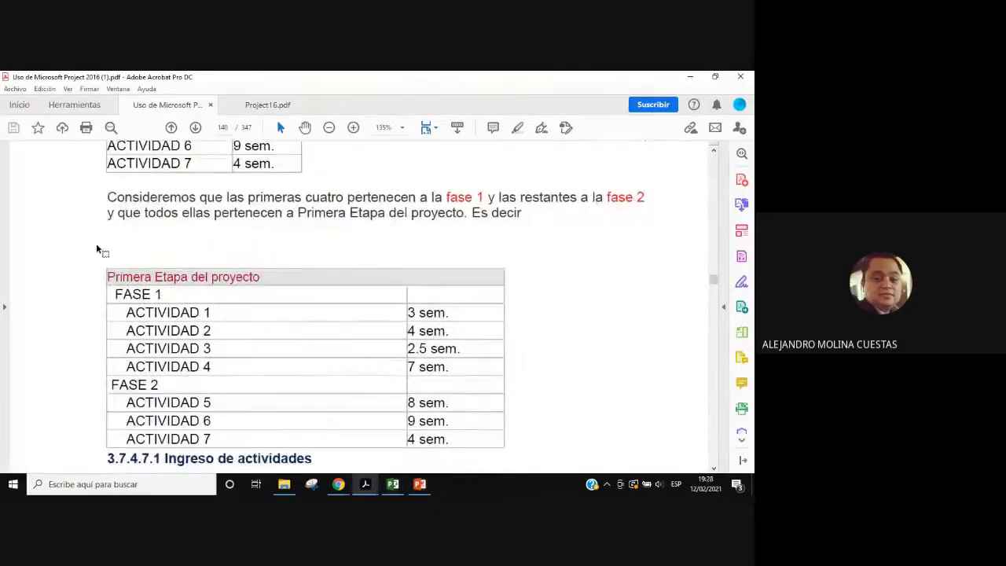
pyautogui.click(393, 485)
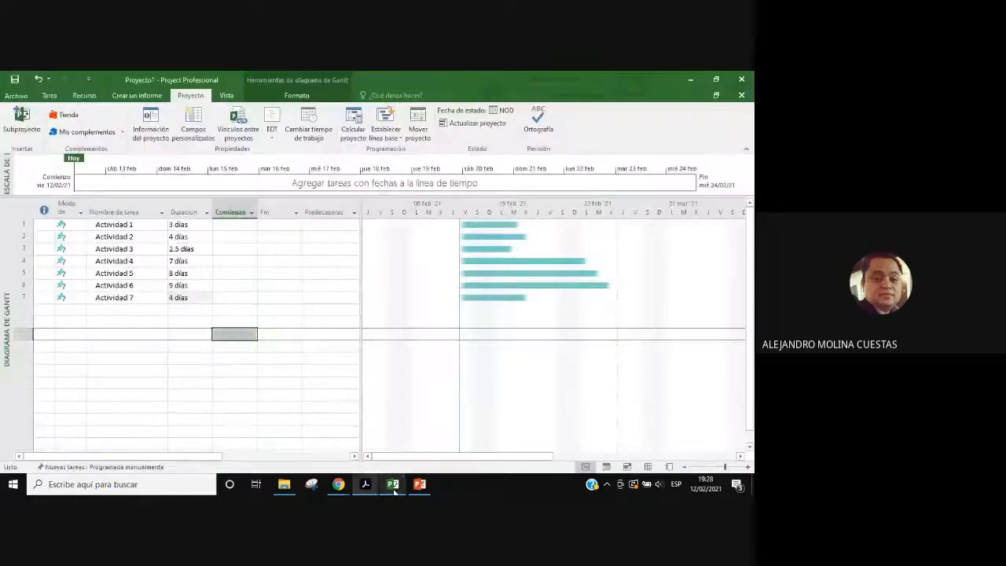
# Step: Insert a new task named Fase 1 above Actividad 1
pyautogui.click(24, 224)
pyautogui.rightClick(25, 226)
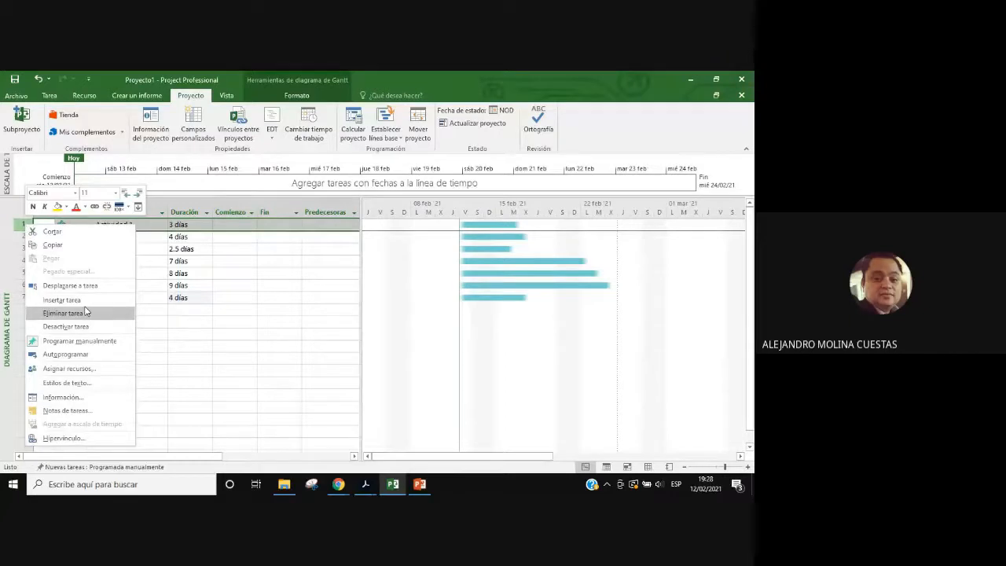
pyautogui.click(83, 300)
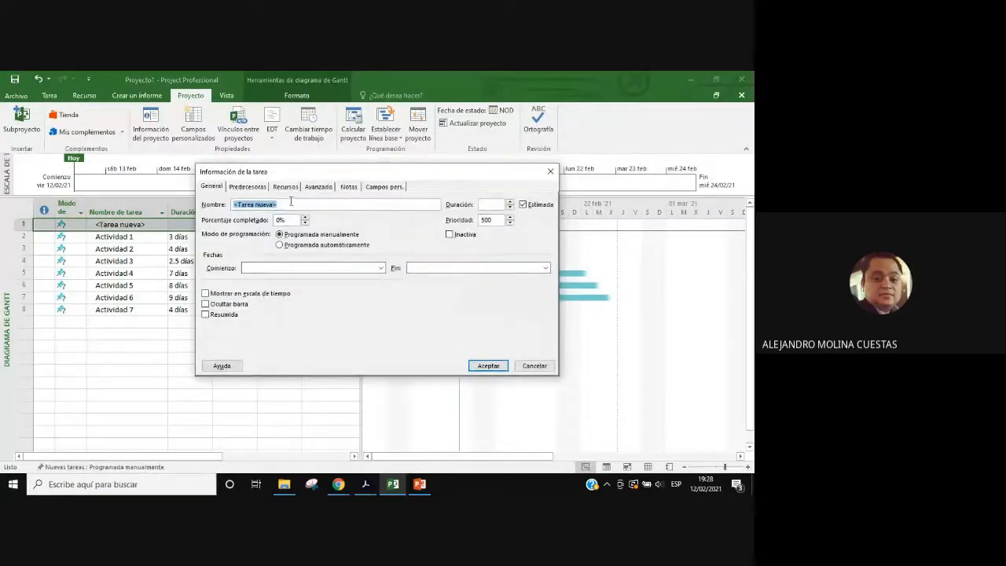
pyautogui.write('Fase')
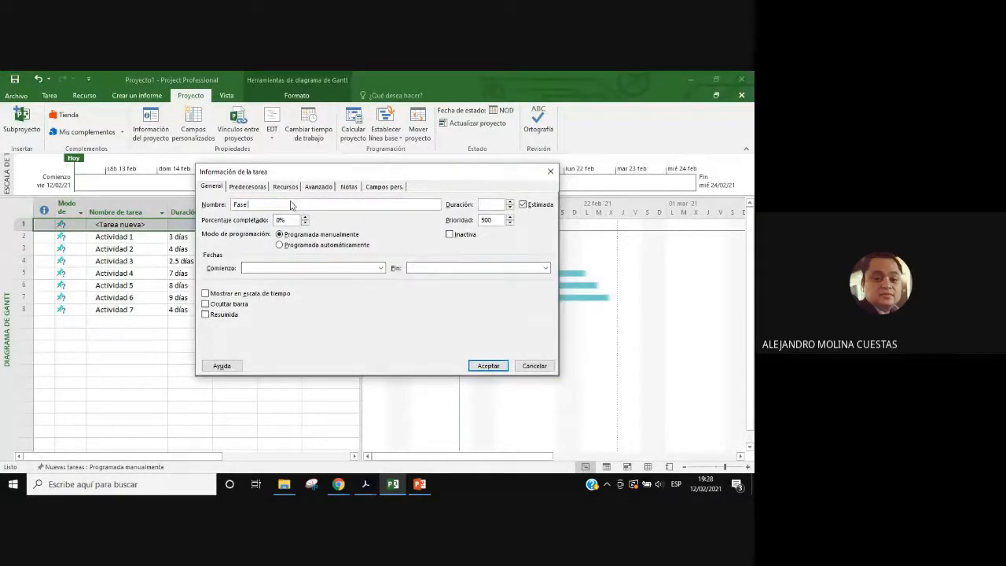
pyautogui.write(' 1')
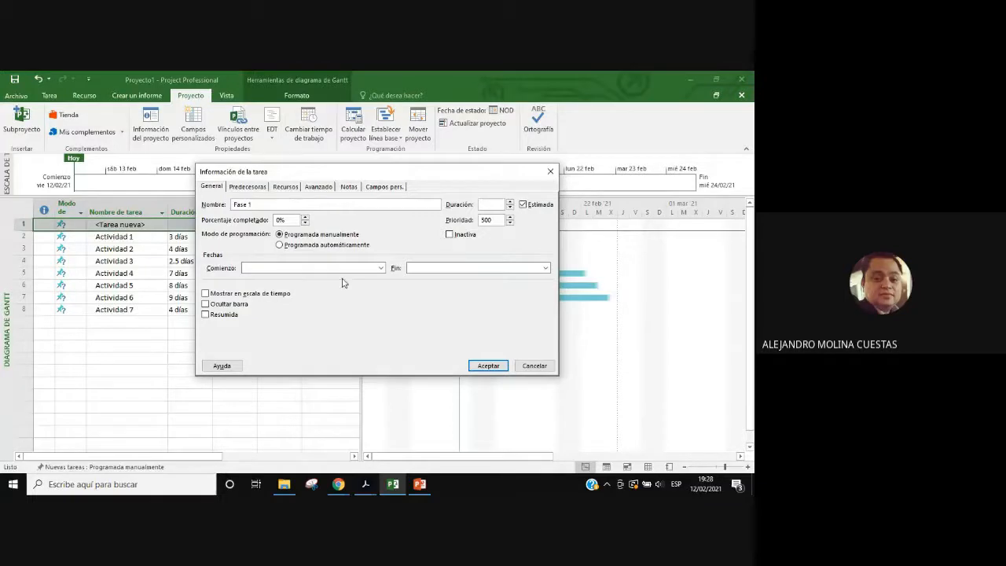
pyautogui.click(488, 367)
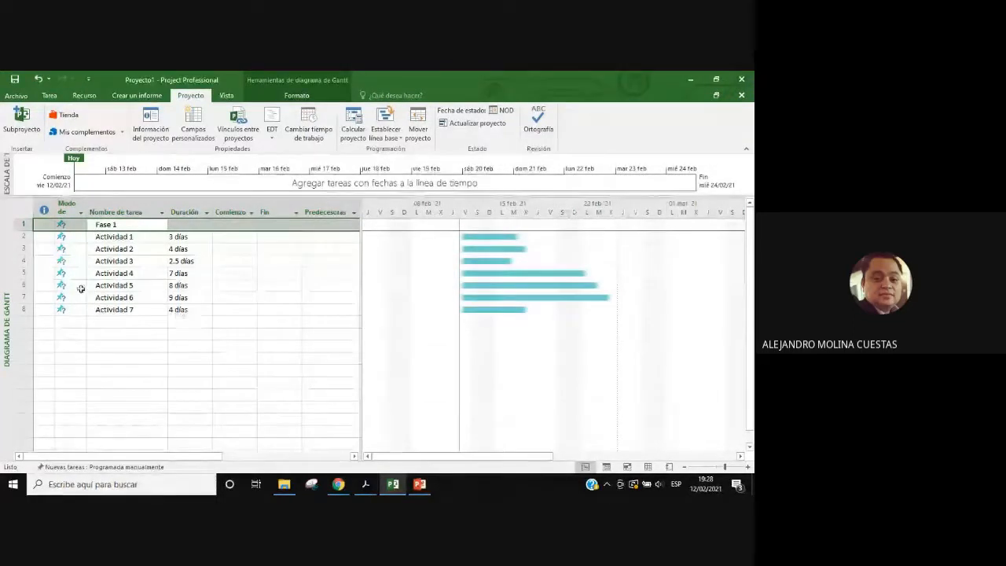
# Step: Insert a new task named Fase 2 above Actividad 5
pyautogui.rightClick(20, 288)
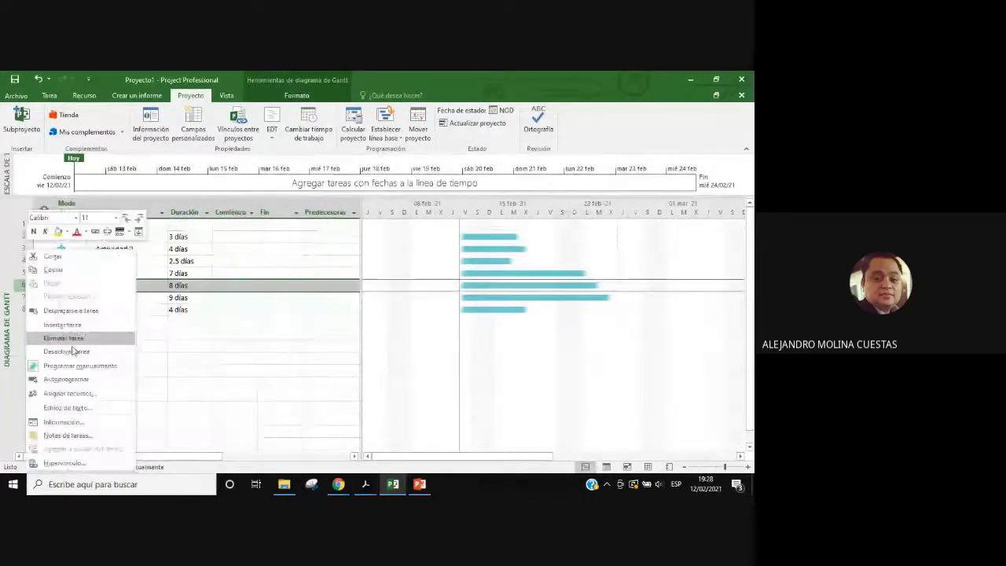
pyautogui.click(75, 330)
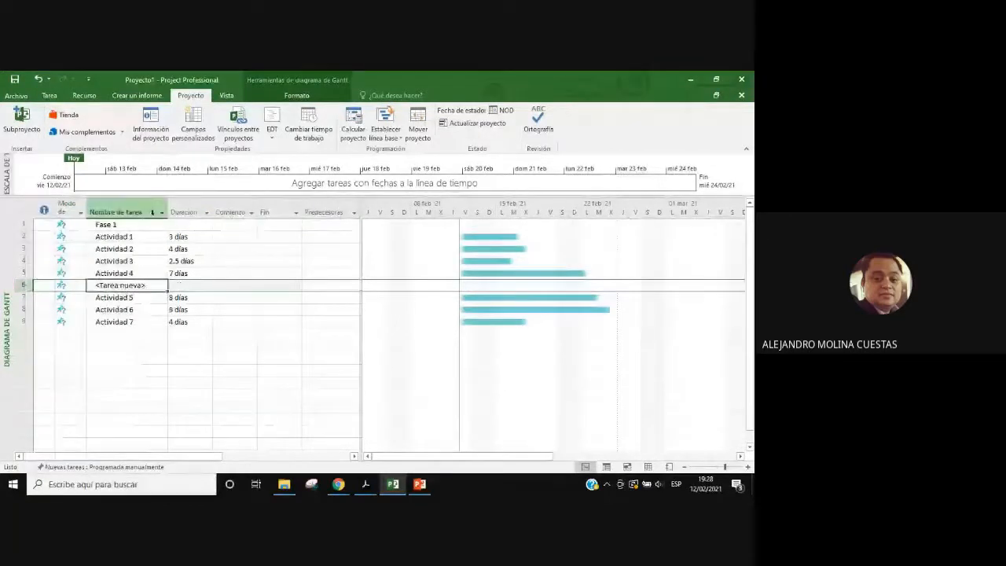
pyautogui.doubleClick(138, 288)
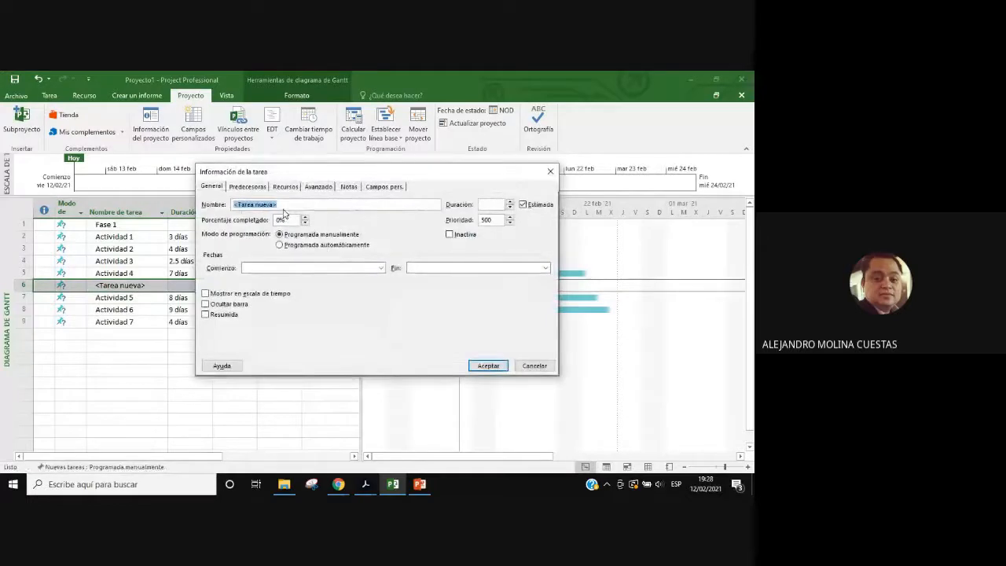
pyautogui.write('Fase')
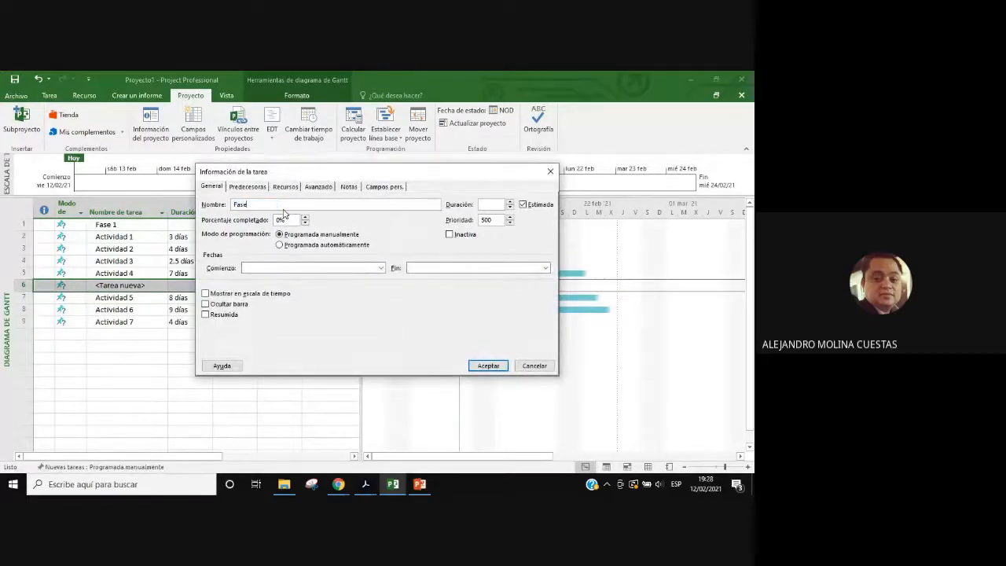
pyautogui.write(' 2')
pyautogui.press('Return')
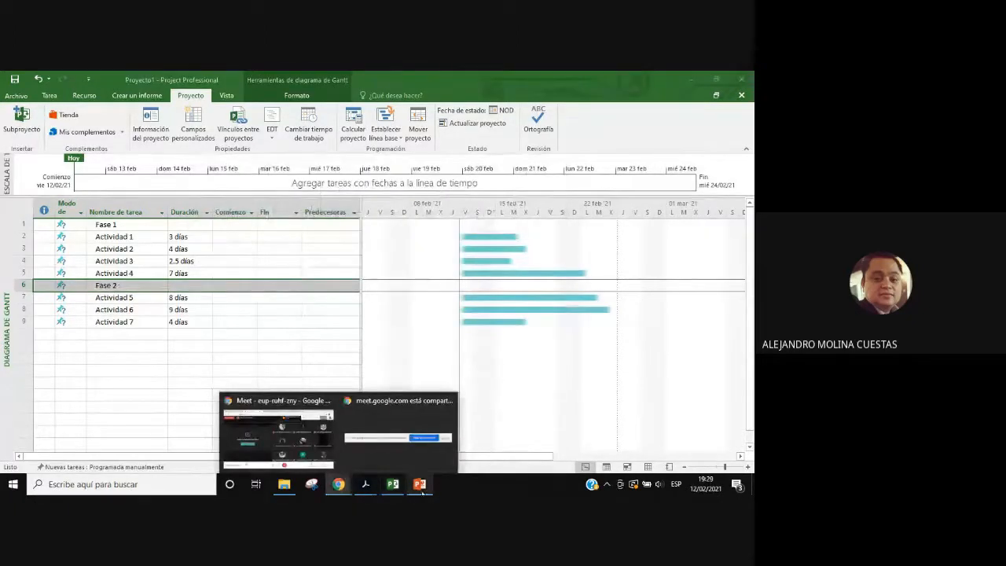
# Step: Check the phase table and the activity entry example in the PDF exercise, and return to Microsoft Project
pyautogui.click(392, 487)
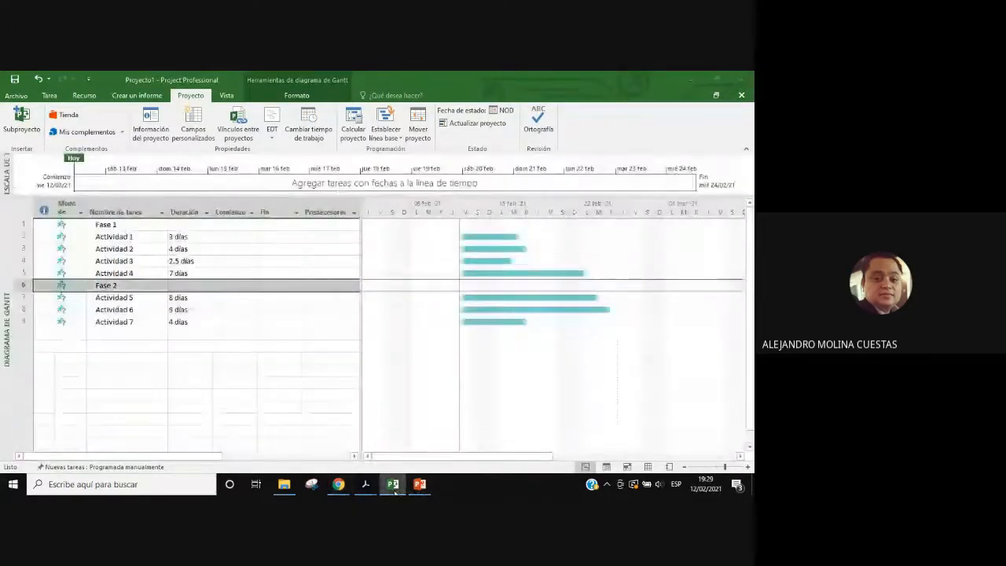
pyautogui.click(366, 484)
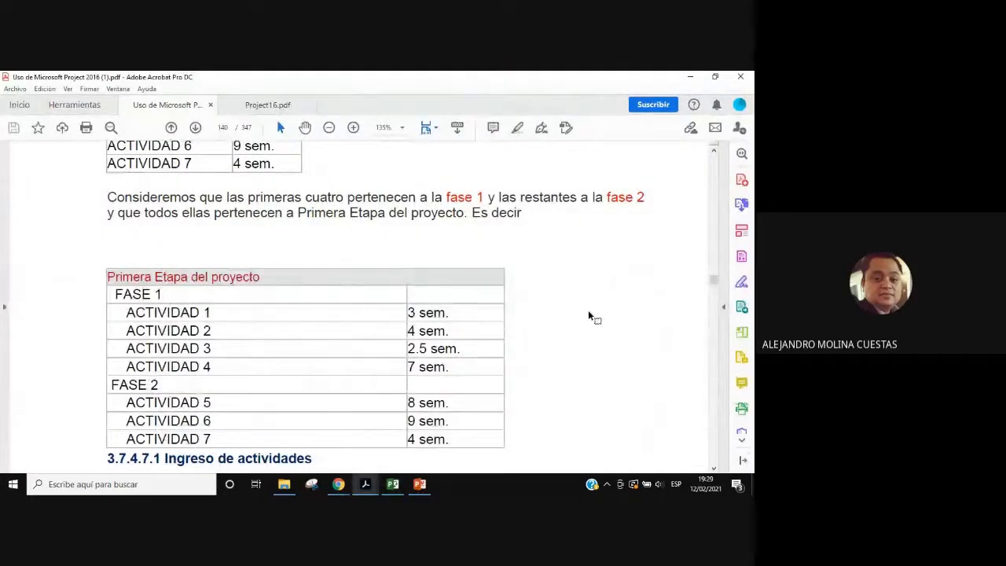
pyautogui.scroll(-2, 588, 325)
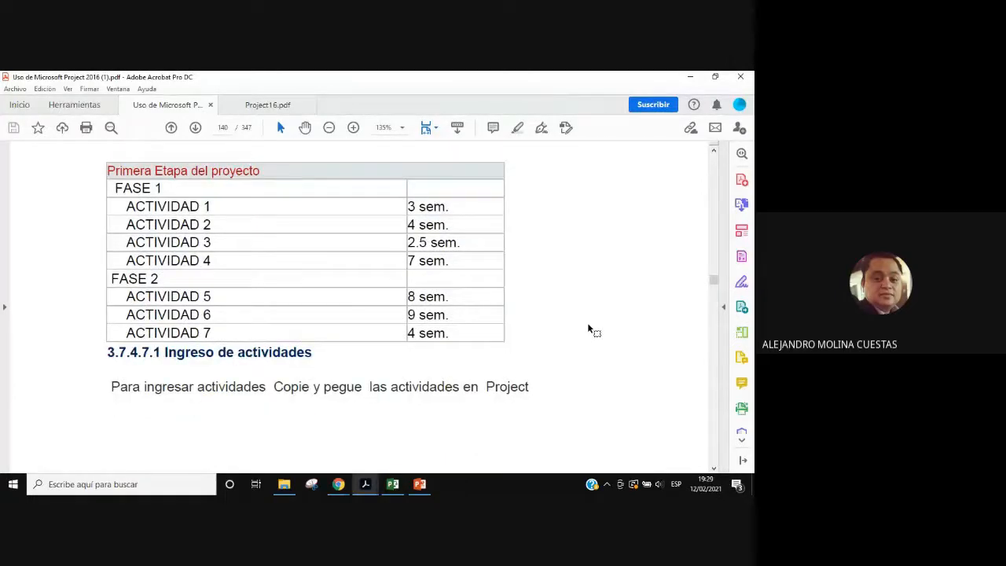
pyautogui.scroll(-8, 587, 329)
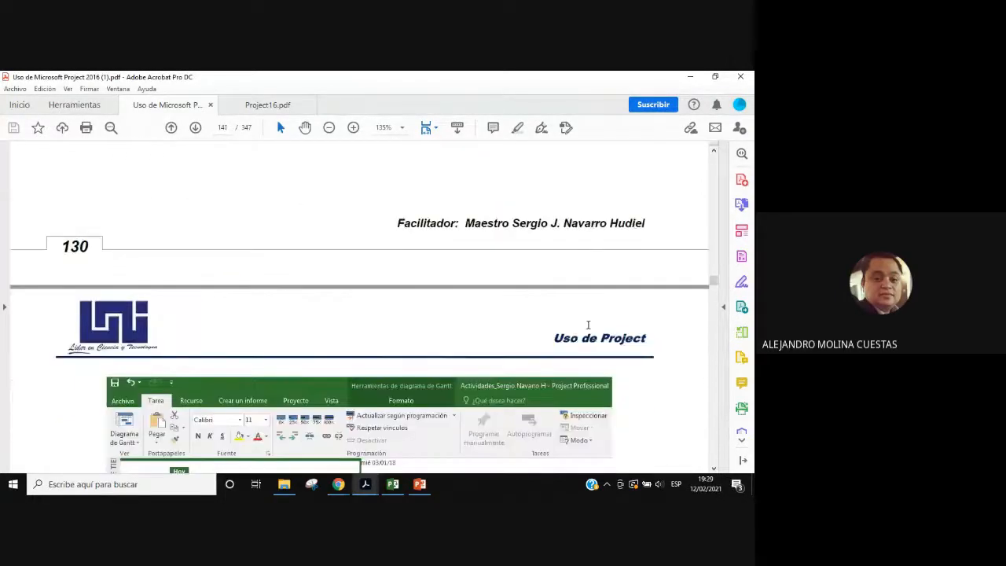
pyautogui.scroll(-5, 588, 324)
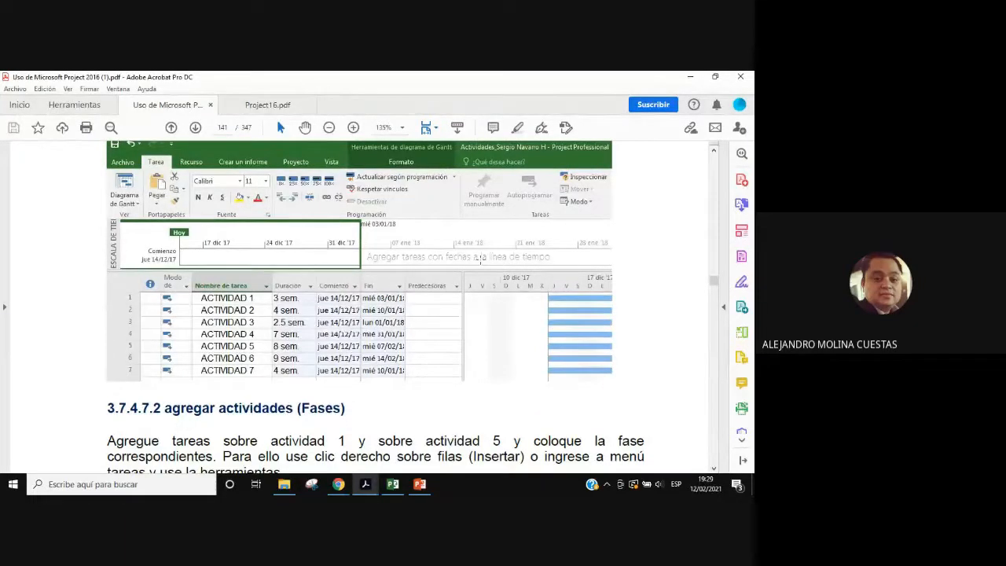
pyautogui.scroll(-1, 548, 310)
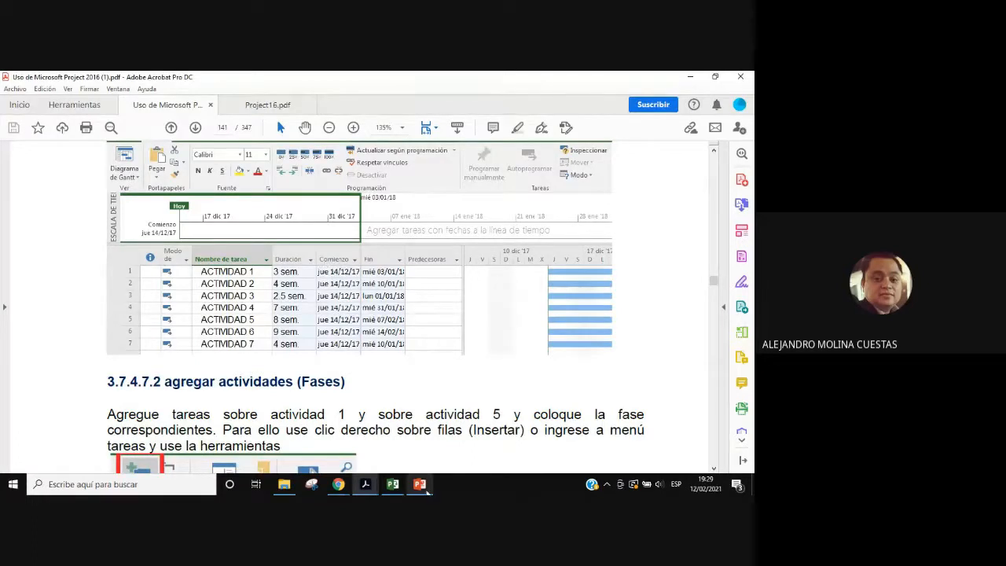
pyautogui.moveTo(393, 484)
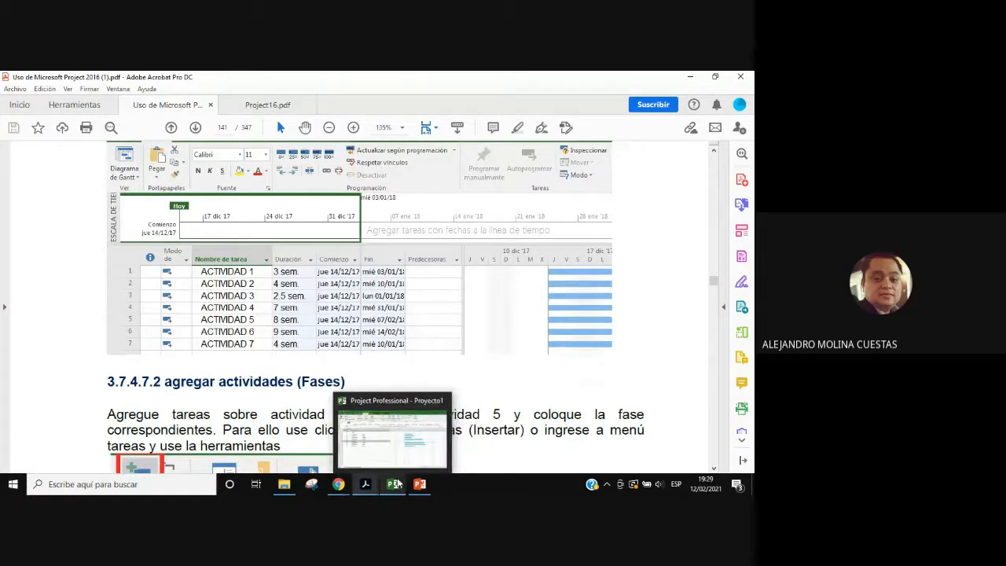
pyautogui.click(407, 464)
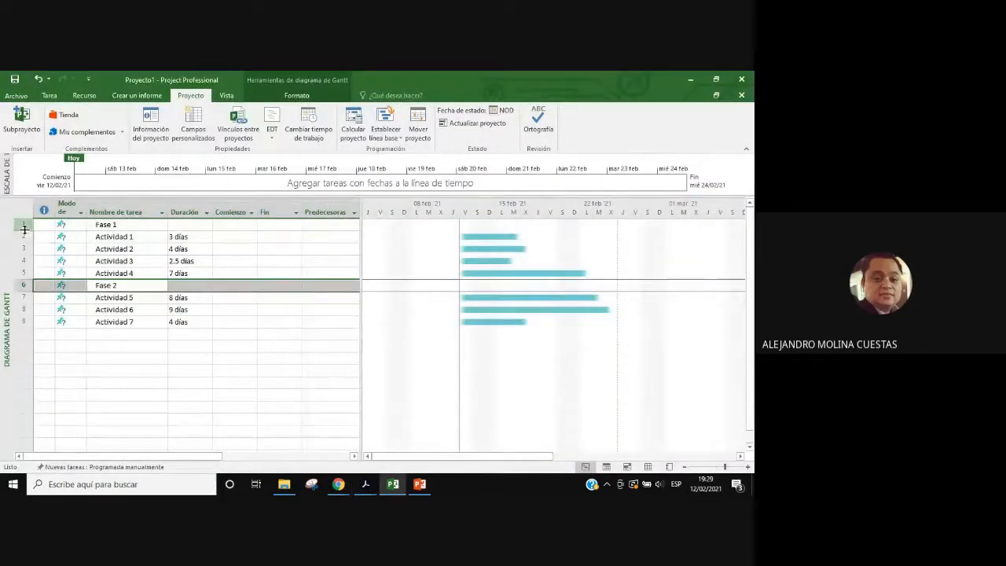
# Step: Switch all tasks from Fase 1 through Actividad 7 to automatic scheduling
pyautogui.moveTo(19, 224); pyautogui.dragTo(11, 316)
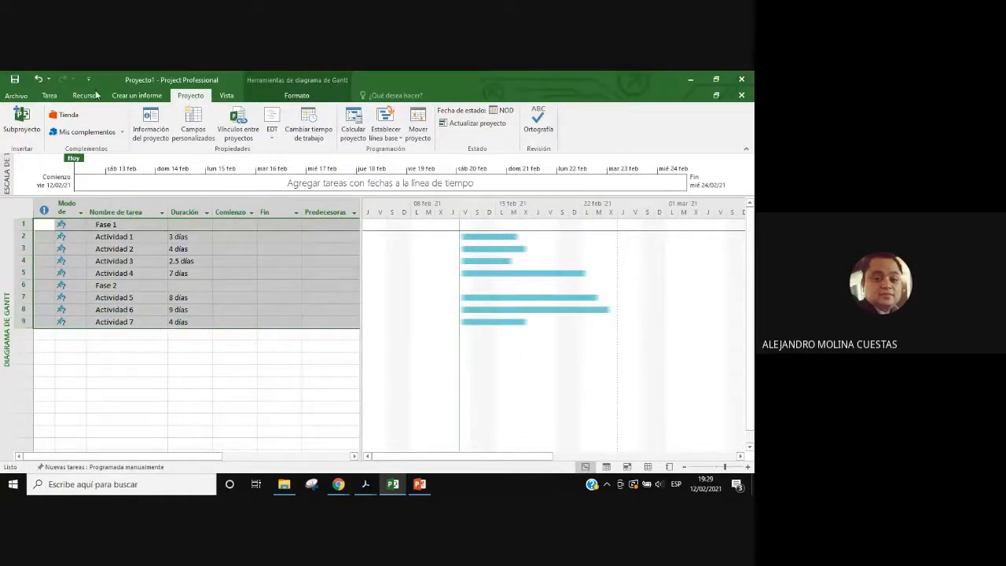
pyautogui.click(49, 95)
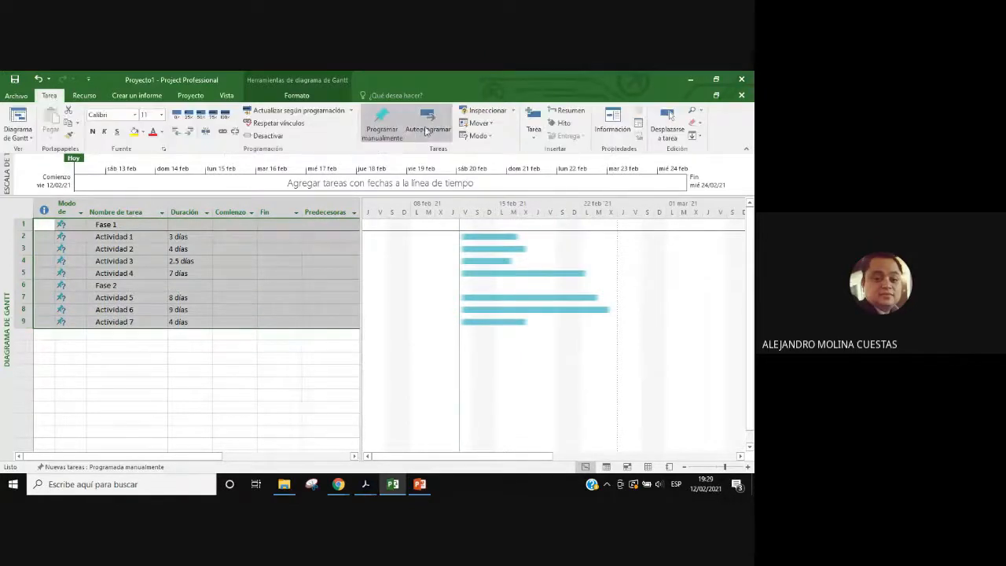
pyautogui.click(426, 129)
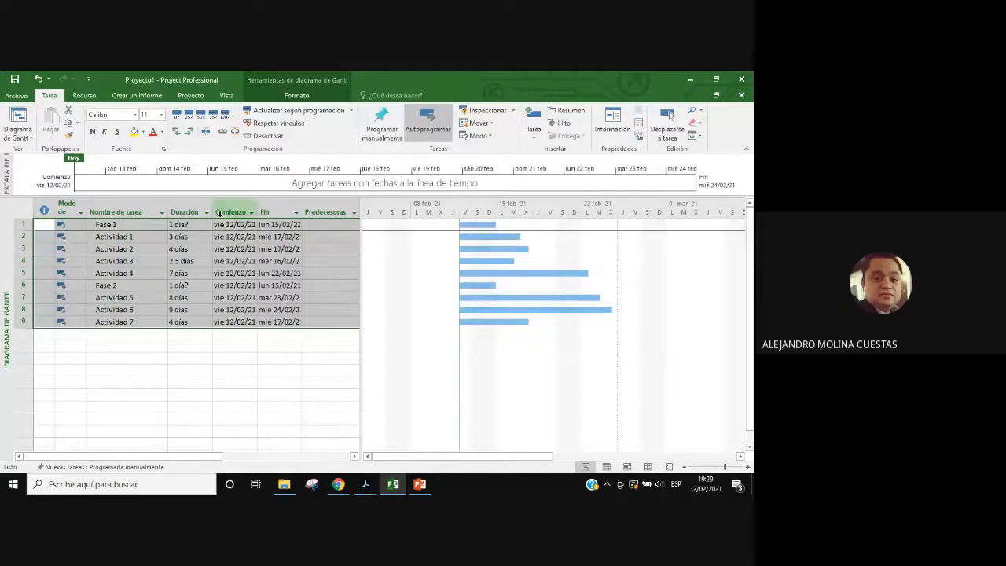
pyautogui.click(218, 225)
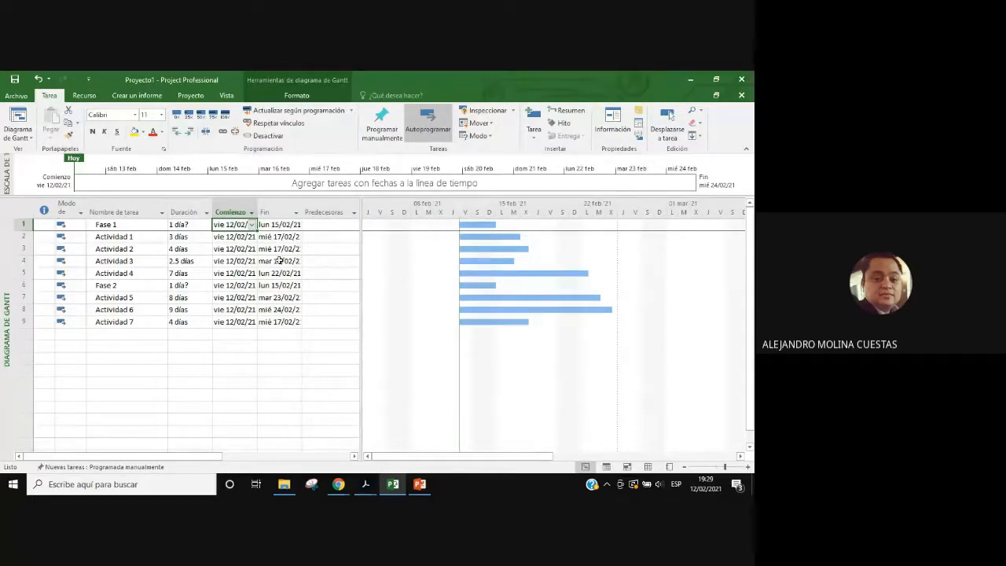
pyautogui.click(299, 345)
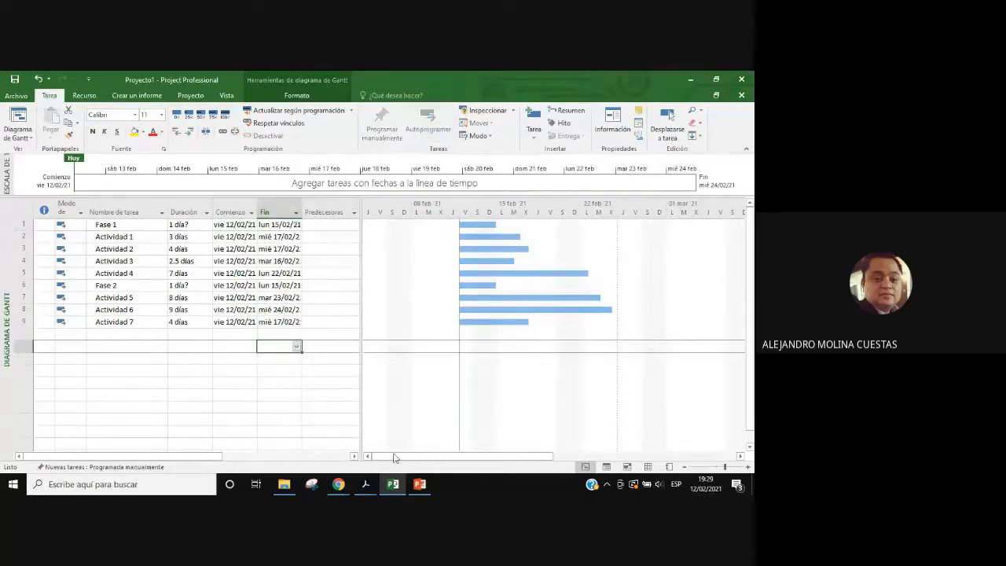
# Step: Switch to the PDF exercise and examine the section on adding phases, including its example table with Fase 1 and Fase 2
pyautogui.click(420, 487)
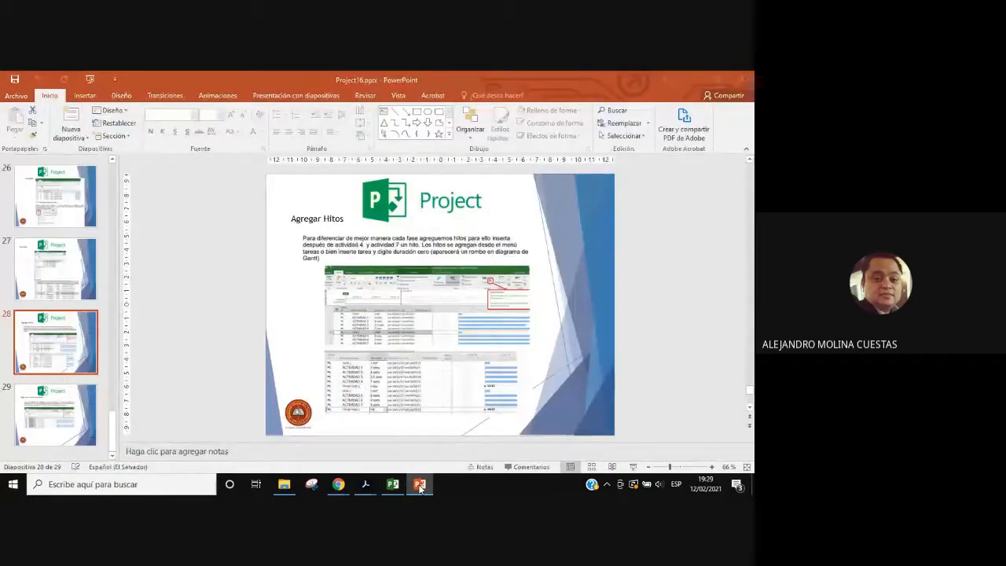
pyautogui.click(420, 487)
pyautogui.moveTo(366, 484)
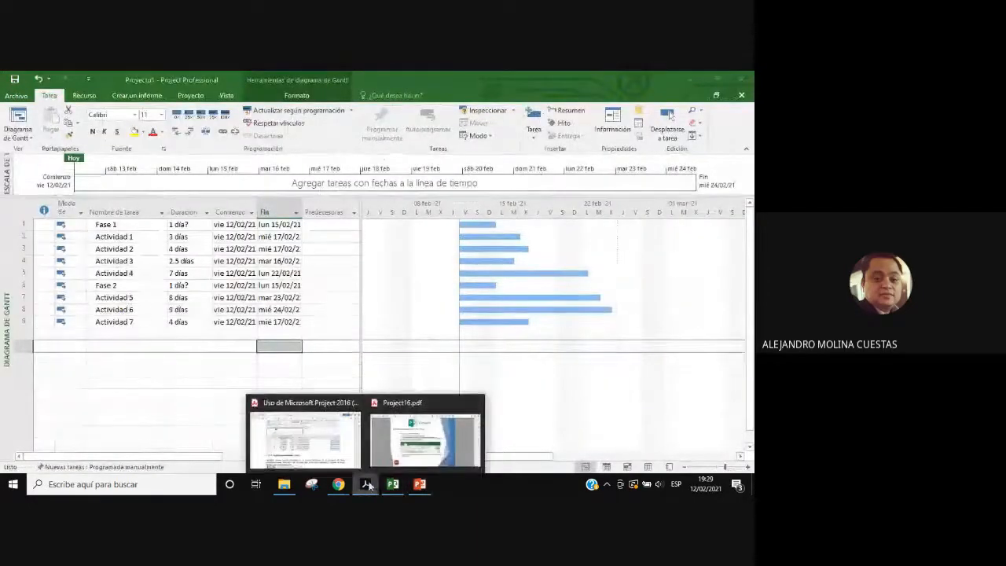
pyautogui.click(343, 456)
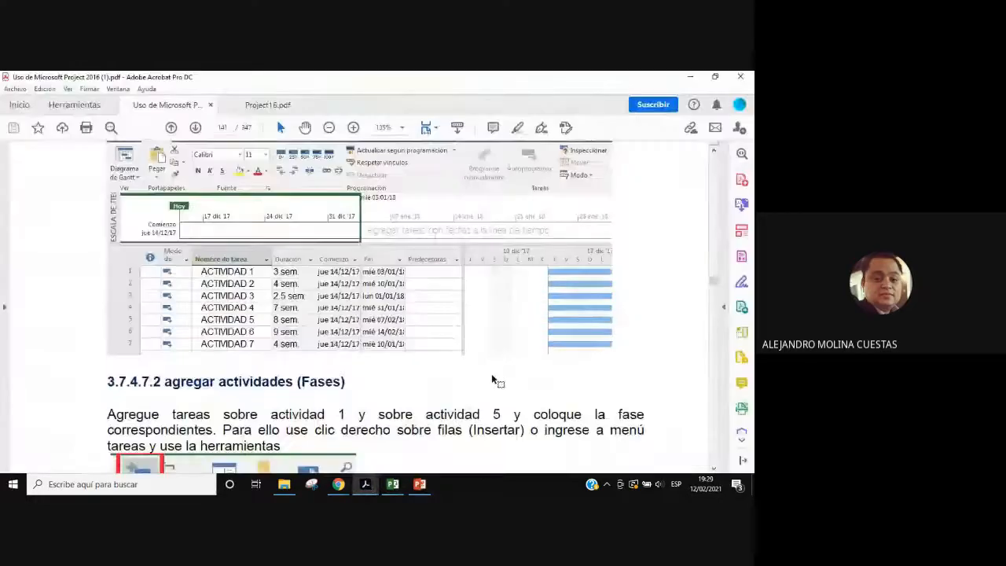
pyautogui.scroll(-1, 450, 340)
pyautogui.scroll(-2, 450, 340)
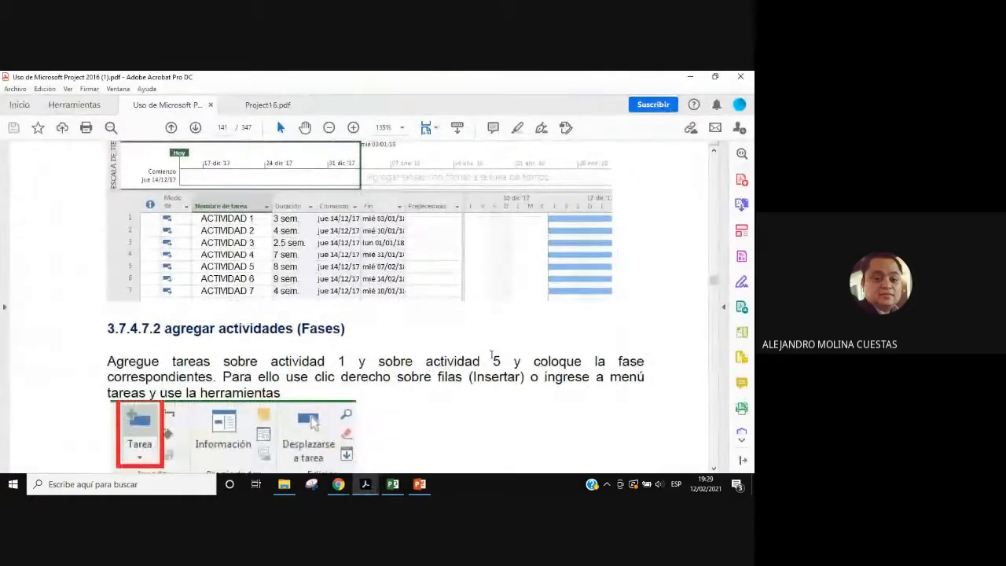
pyautogui.scroll(-4, 503, 354)
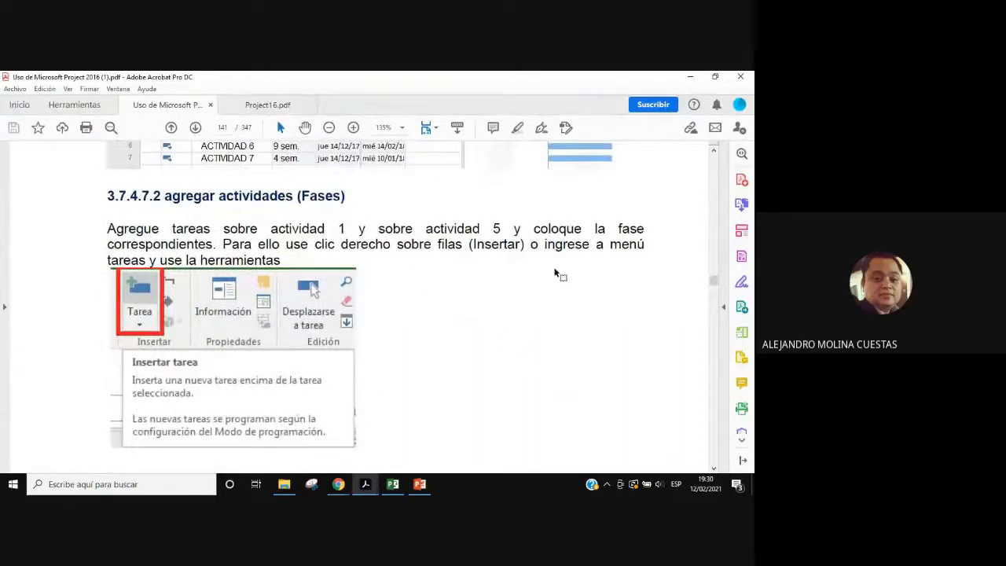
pyautogui.scroll(-7, 467, 376)
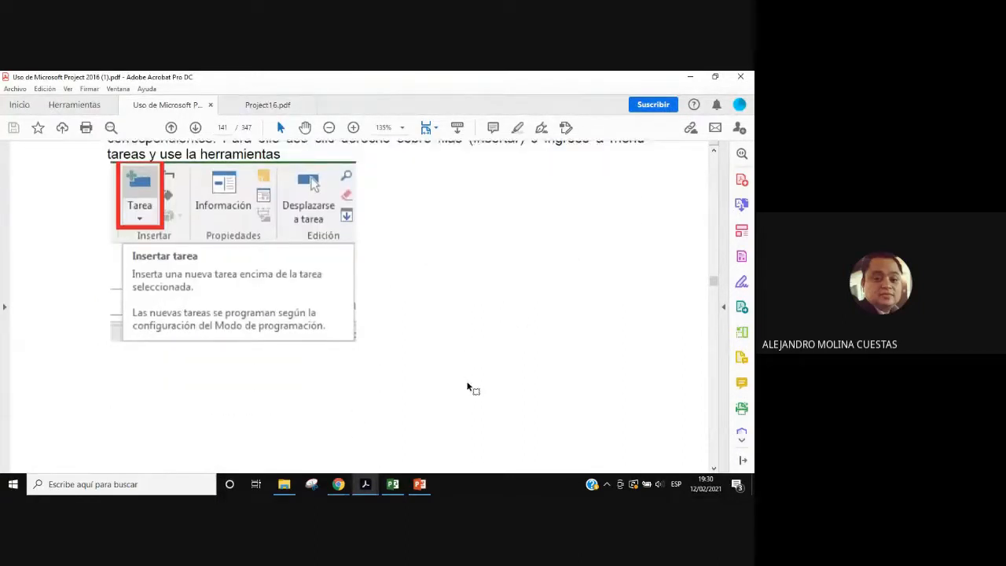
pyautogui.scroll(-5, 467, 388)
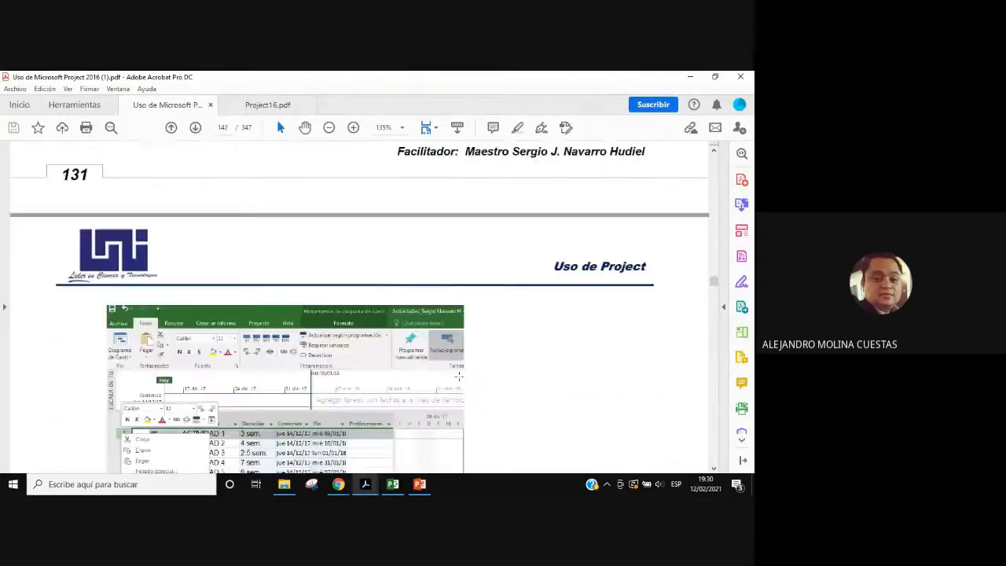
pyautogui.scroll(-4, 458, 378)
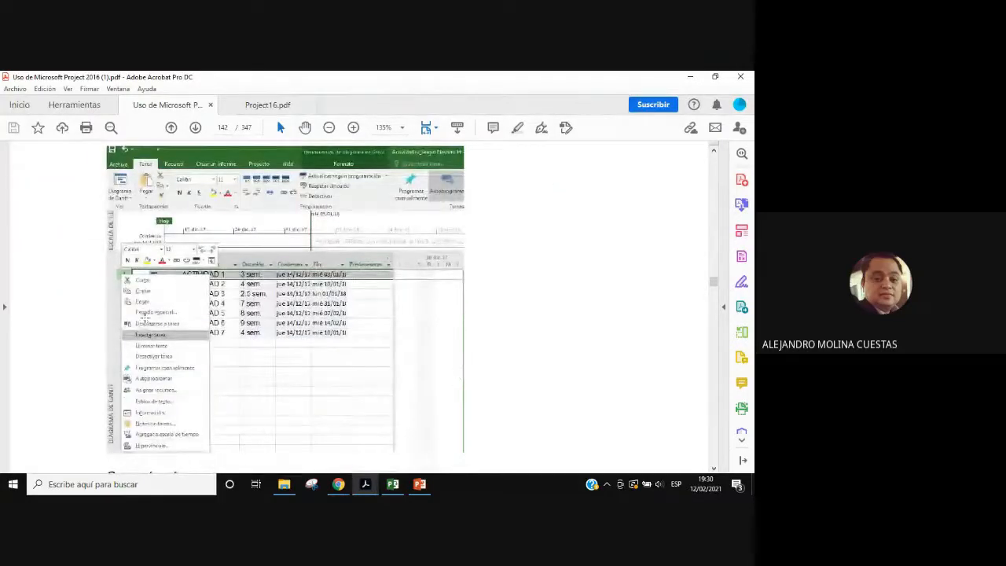
pyautogui.scroll(-8, 348, 288)
pyautogui.scroll(-2, 344, 313)
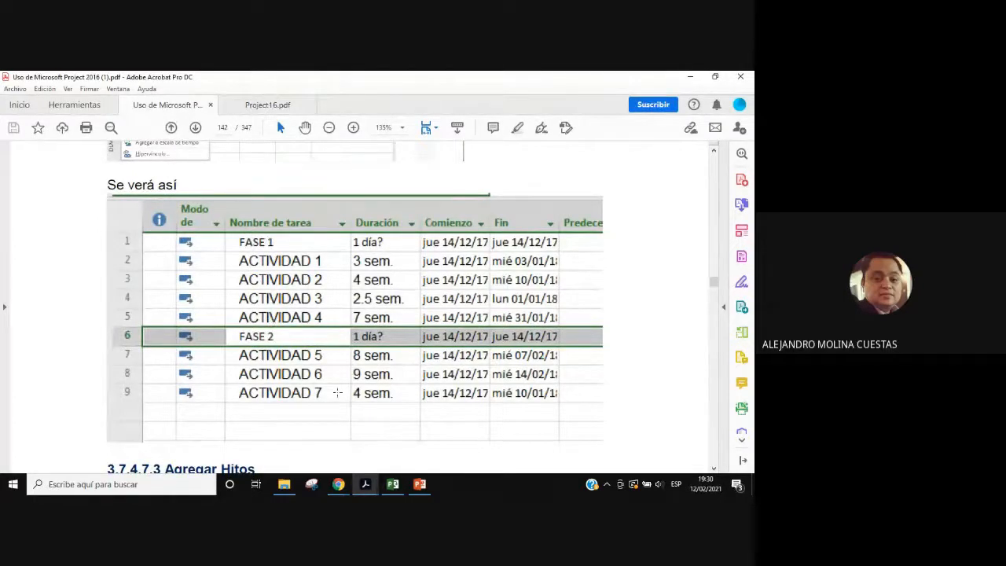
# Step: Read the PDF instructions on adding milestones after Actividad 4 and Actividad 7, and return to Microsoft Project
pyautogui.scroll(-6, 337, 393)
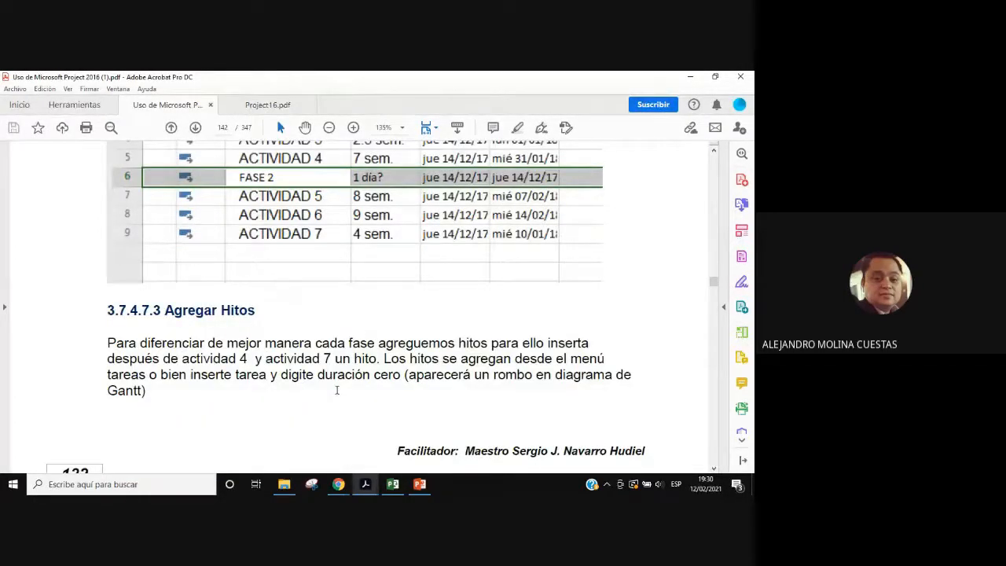
pyautogui.scroll(-3, 338, 392)
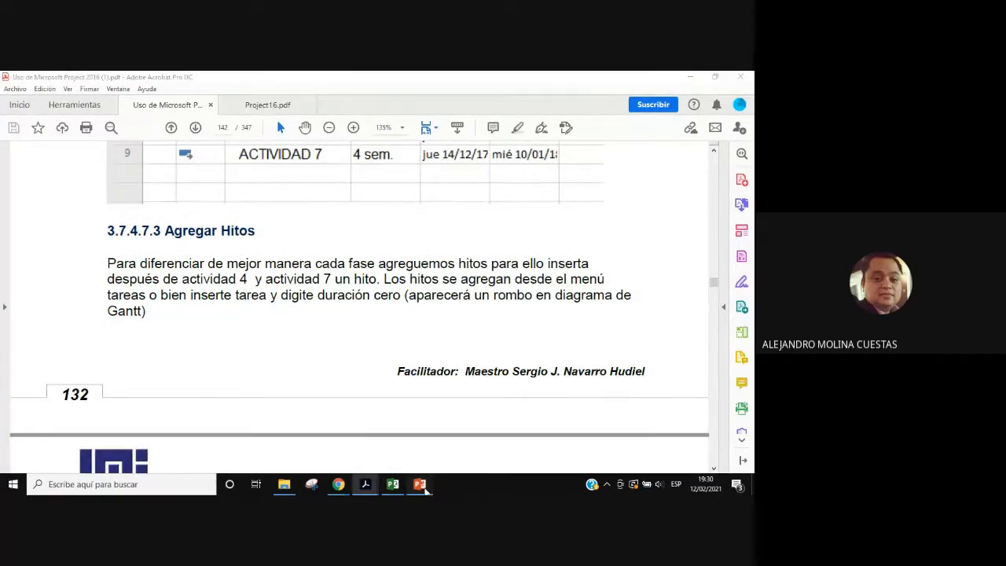
pyautogui.click(423, 487)
pyautogui.moveTo(365, 485)
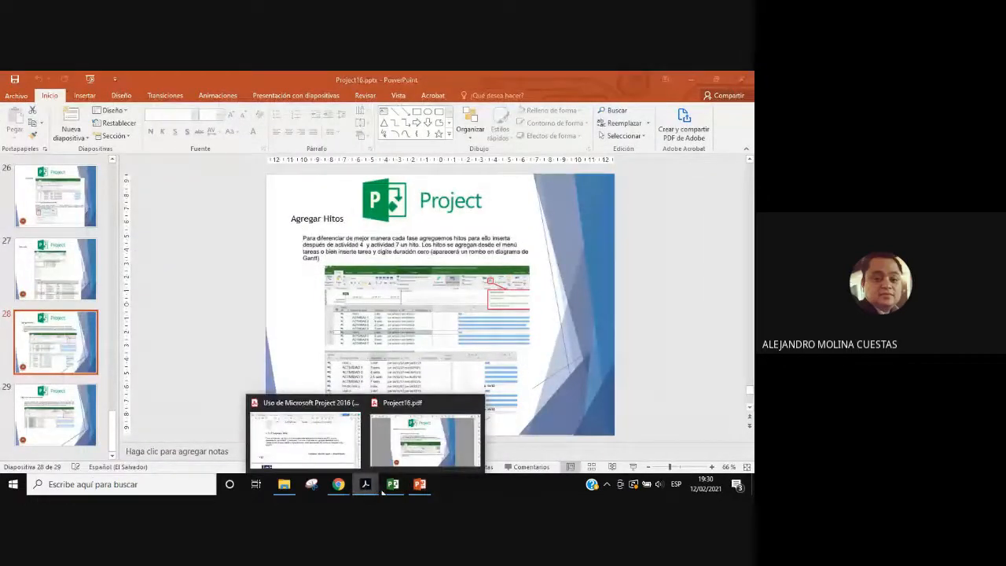
pyautogui.click(392, 484)
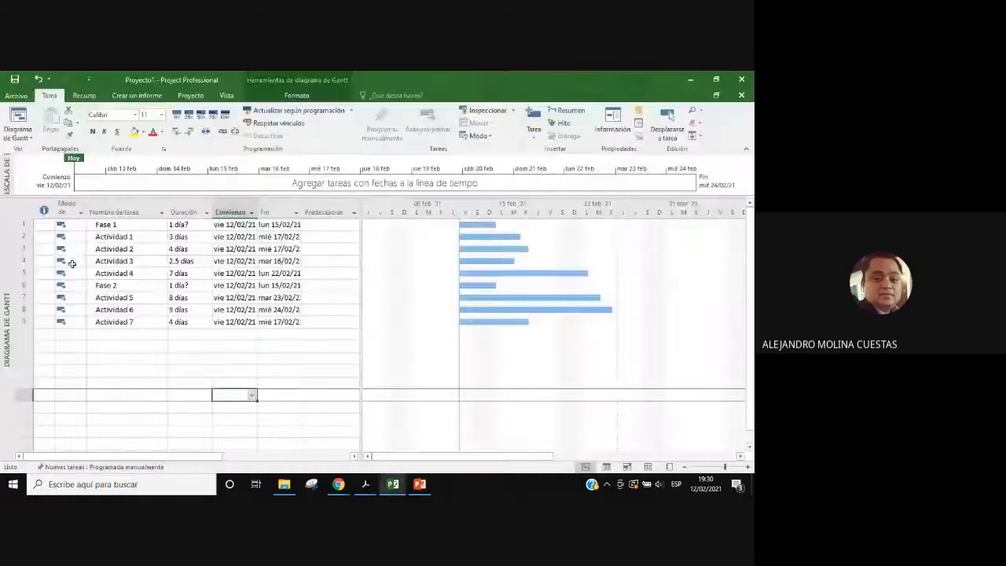
# Step: Insert a new task between Actividad 4 and Fase 2 and name it "Fin de la Fase 1"
pyautogui.click(29, 285)
pyautogui.rightClick(28, 286)
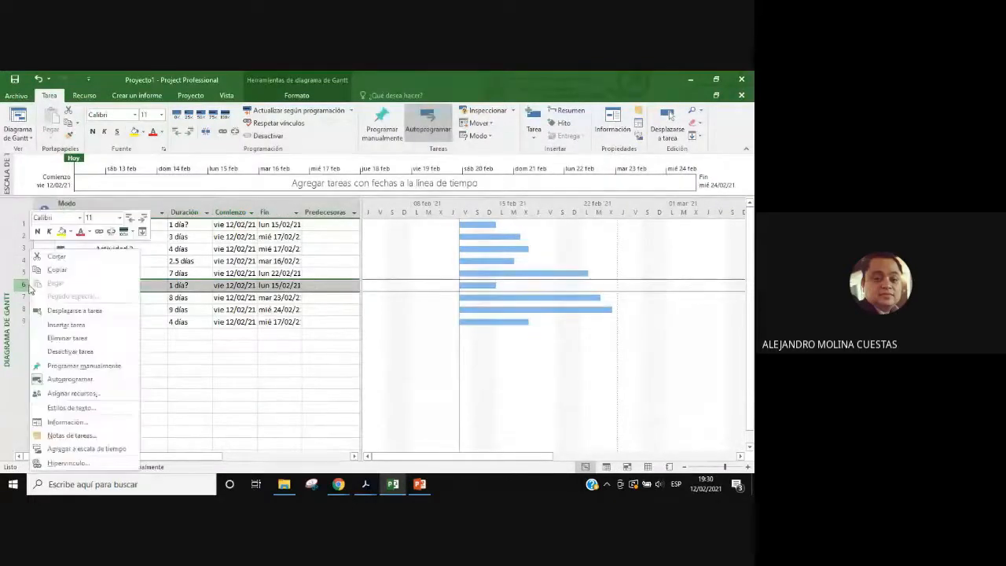
pyautogui.click(70, 328)
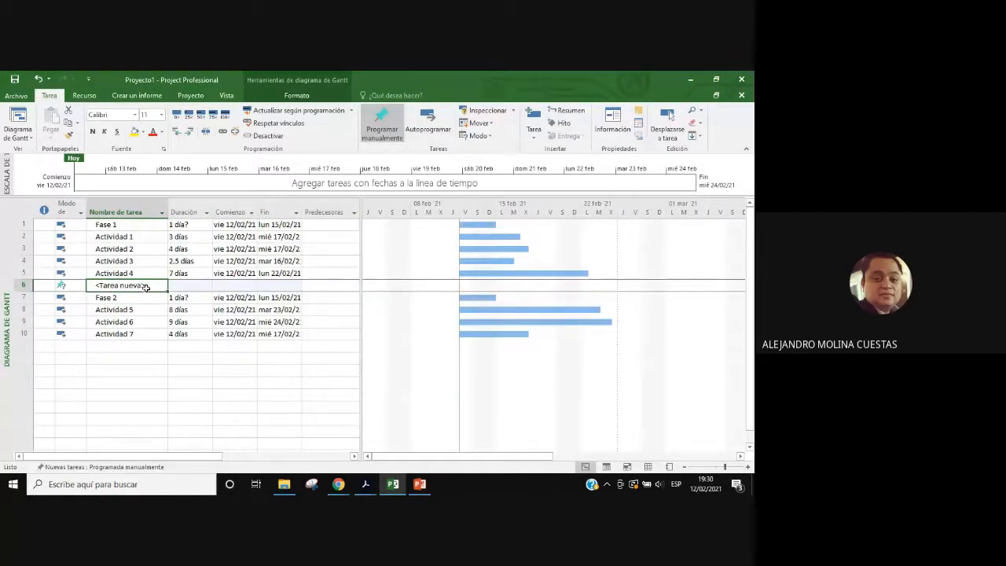
pyautogui.write('Fin d')
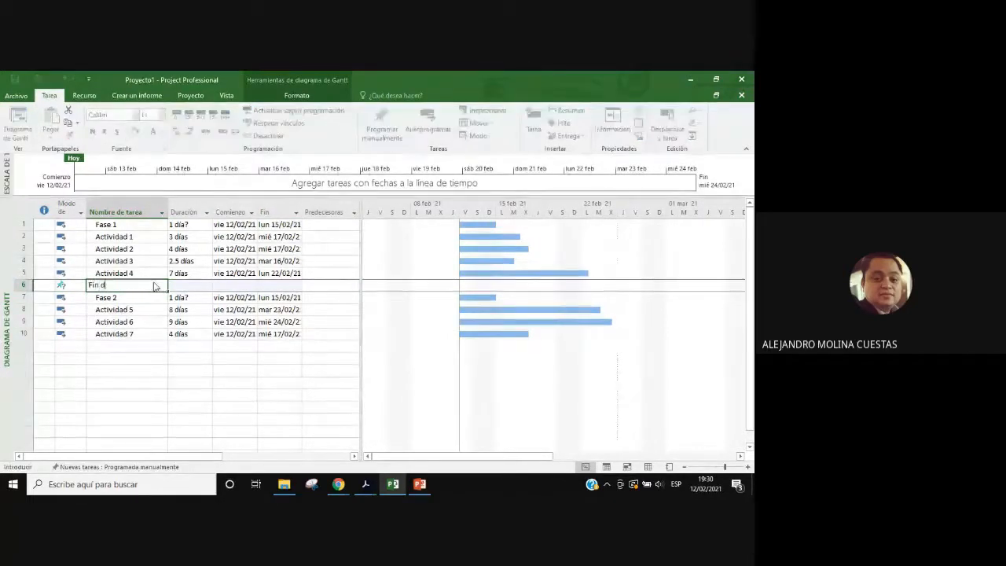
pyautogui.write('e la Fase')
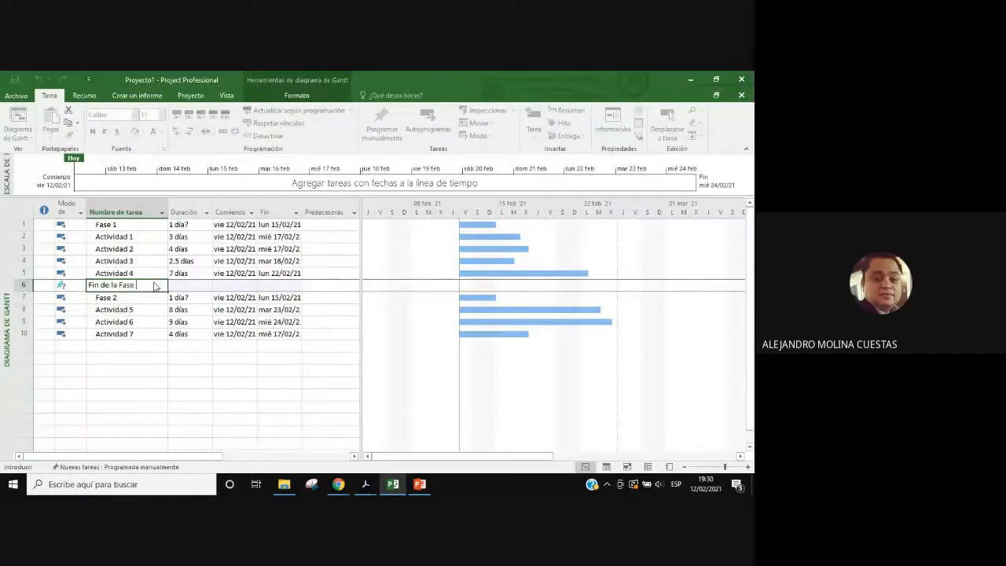
pyautogui.write(' 1')
pyautogui.press('Return')
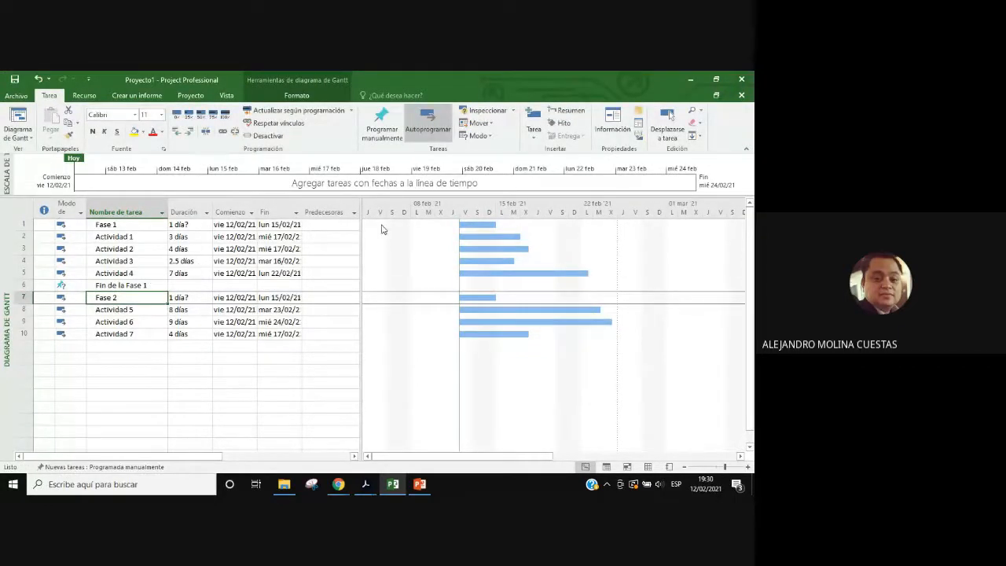
# Step: Turn "Fin de la Fase 1" into a milestone by setting its duration to 0 days
pyautogui.click(174, 284)
pyautogui.write('0')
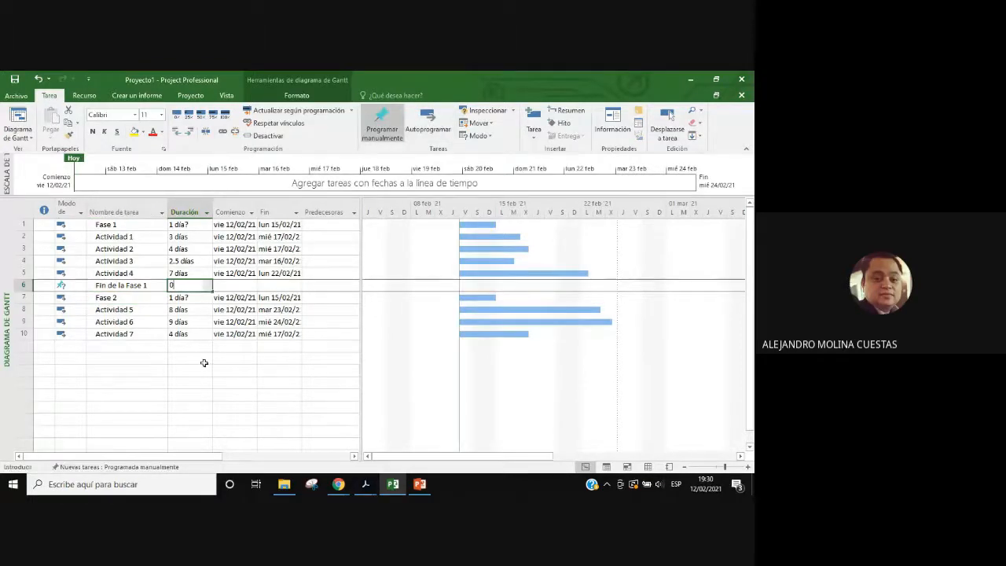
pyautogui.click(202, 358)
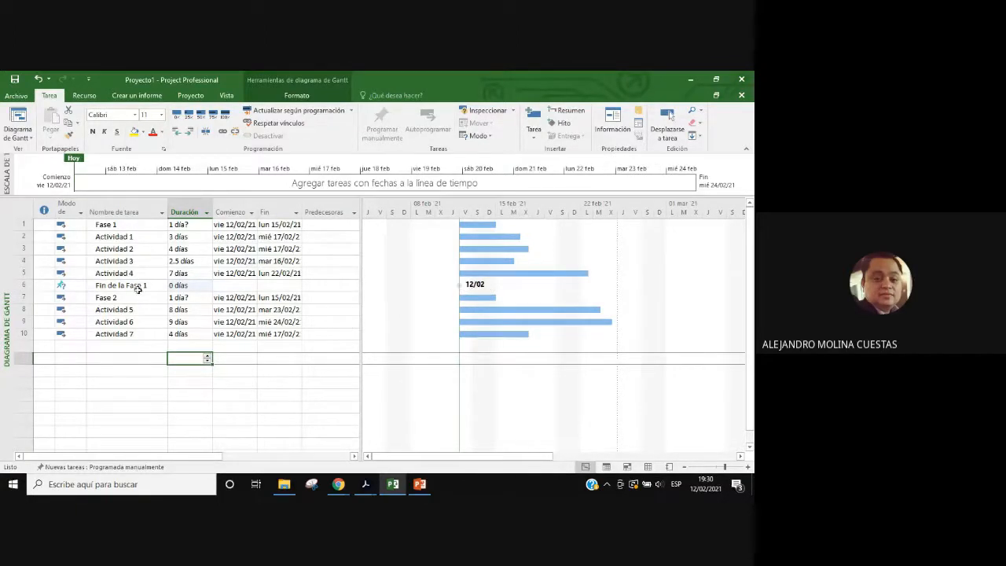
# Step: Insert a milestone in the empty row after Actividad 7 and name it "Fin de la Fase 2"
pyautogui.click(126, 347)
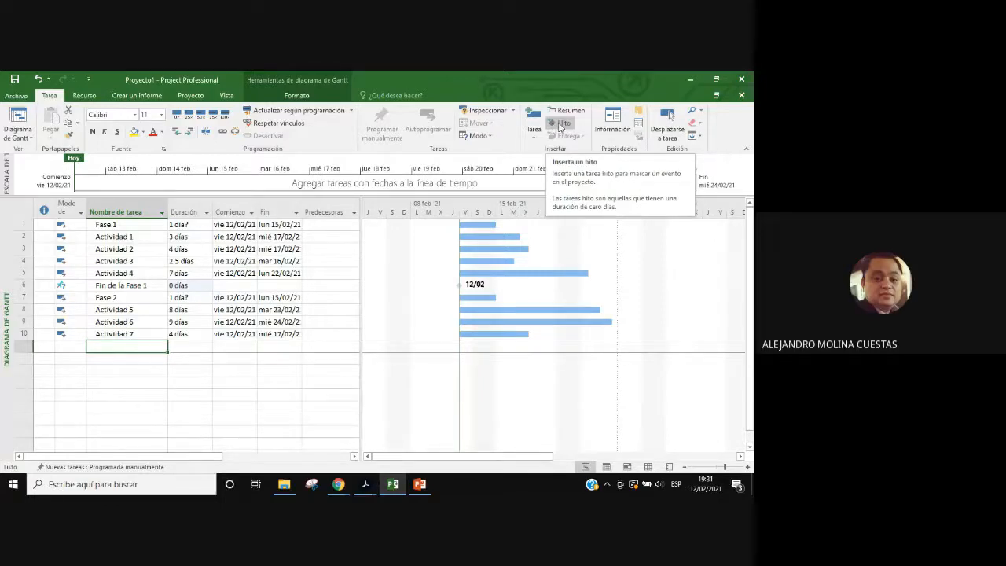
pyautogui.click(550, 126)
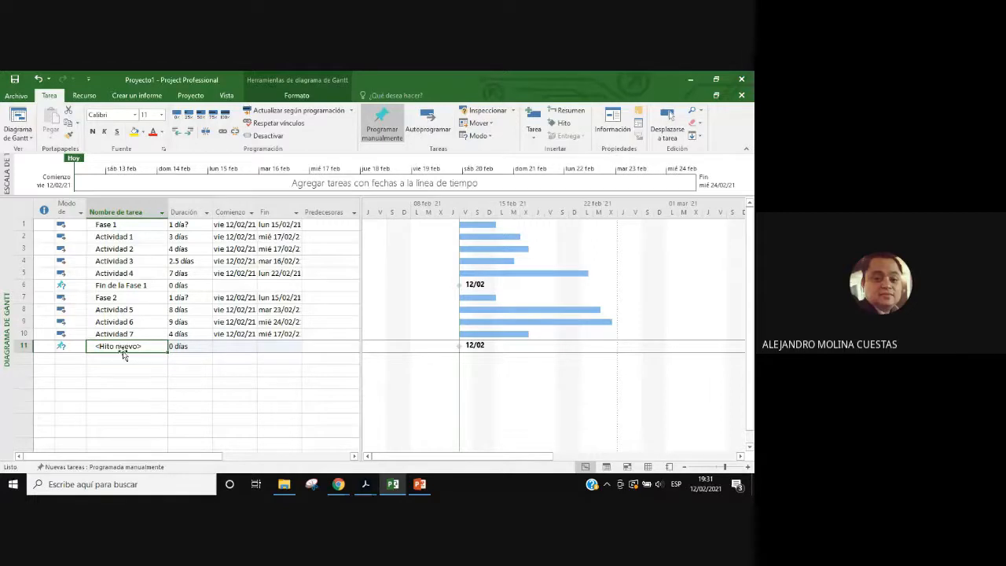
pyautogui.write('F')
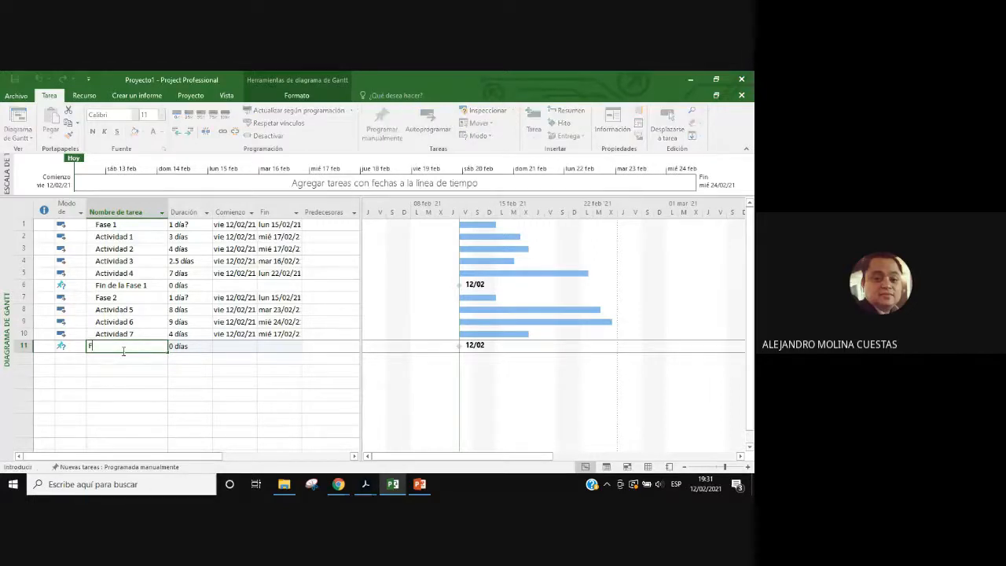
pyautogui.write('in de la Fase ')
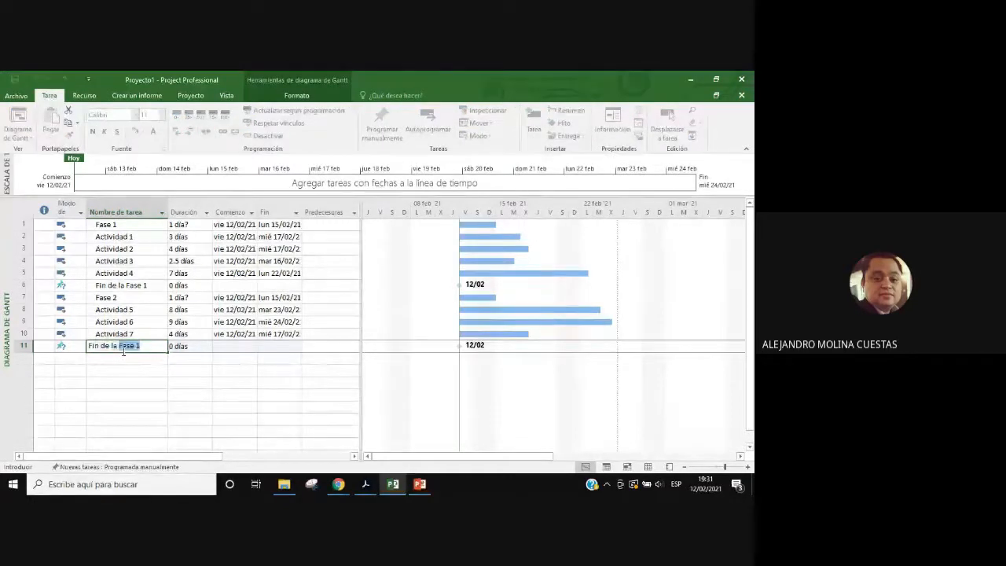
pyautogui.write('2')
pyautogui.press('Return')
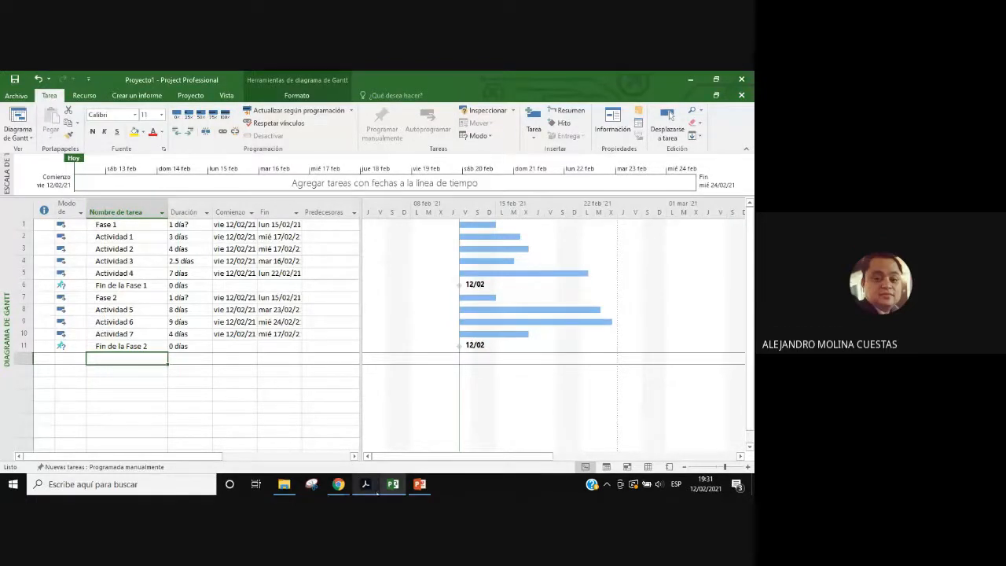
# Step: Switch to the PDF exercise and examine the milestone example and the section on entering summary tasks (Ingresar tareas resumen)
pyautogui.moveTo(365, 484)
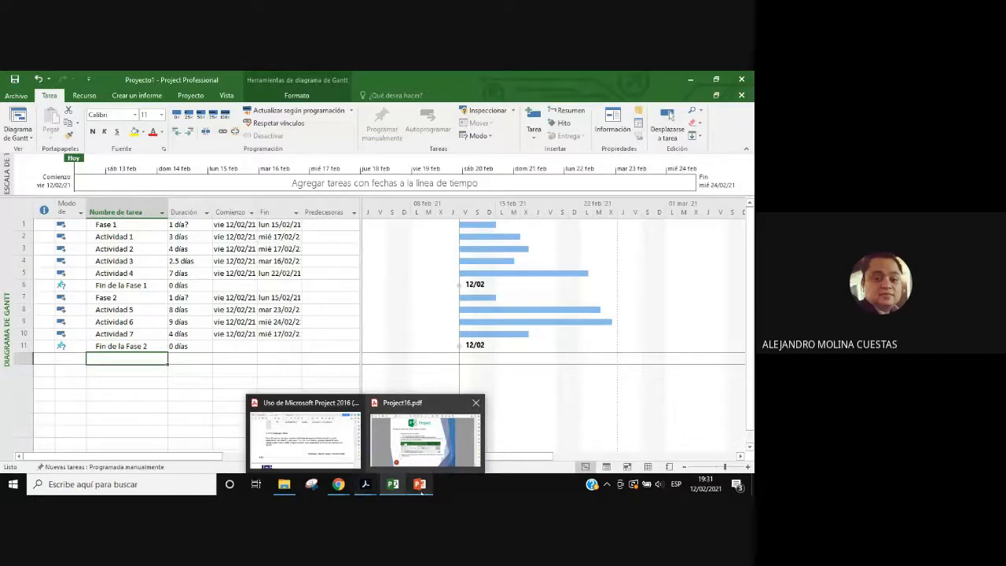
pyautogui.click(364, 482)
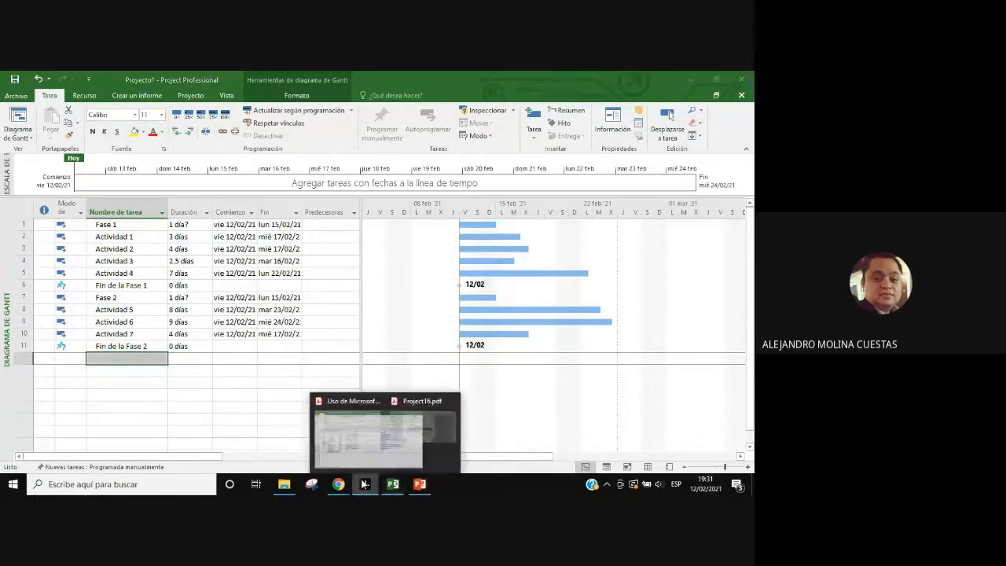
pyautogui.click(328, 454)
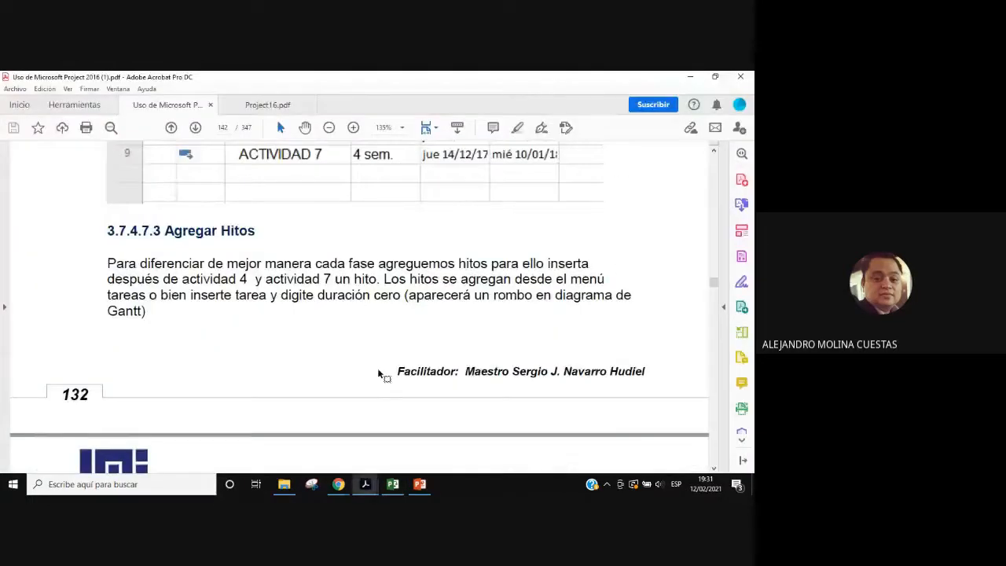
pyautogui.scroll(-5, 379, 374)
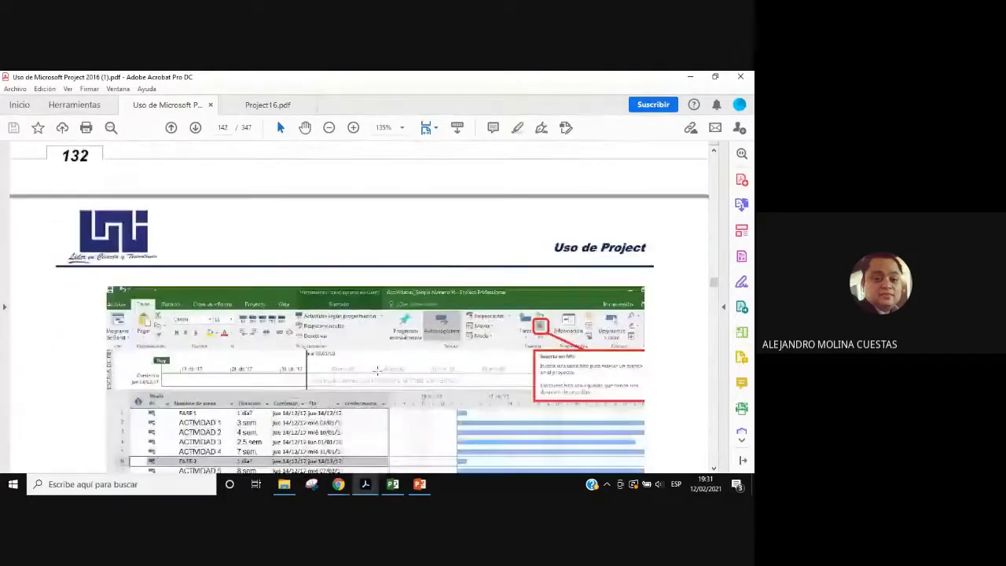
pyautogui.scroll(-5, 379, 369)
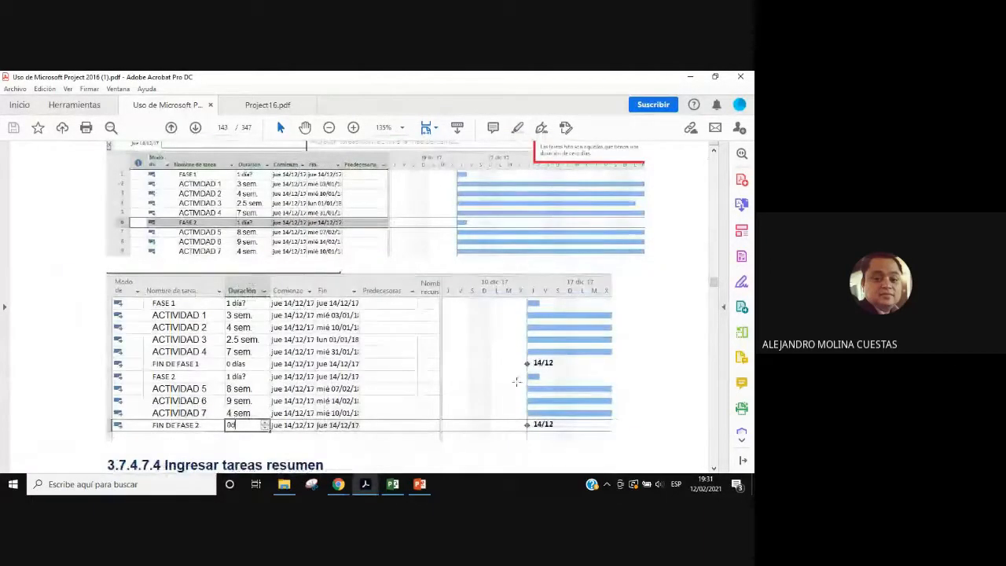
pyautogui.scroll(-2, 547, 372)
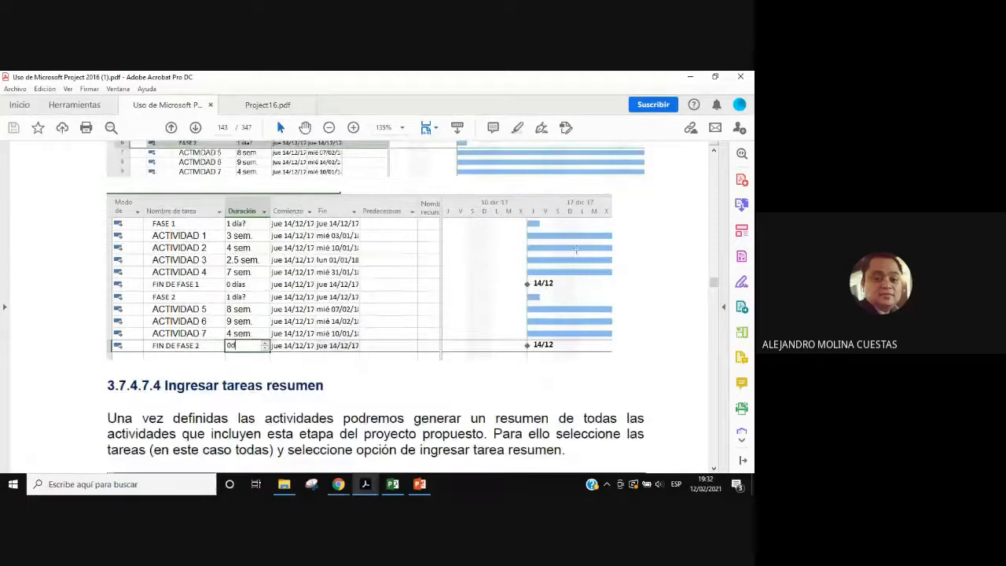
pyautogui.scroll(-2, 553, 299)
pyautogui.scroll(-4, 553, 298)
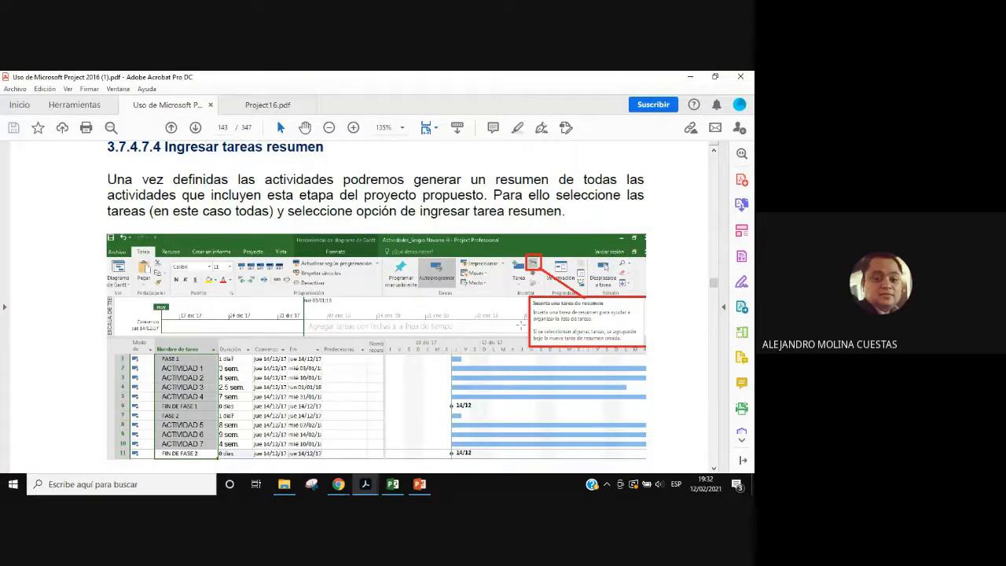
# Step: Return to Microsoft Project and group all tasks from Fase 1 through Fin de la Fase 2 under a new summary task
pyautogui.click(422, 487)
pyautogui.click(422, 486)
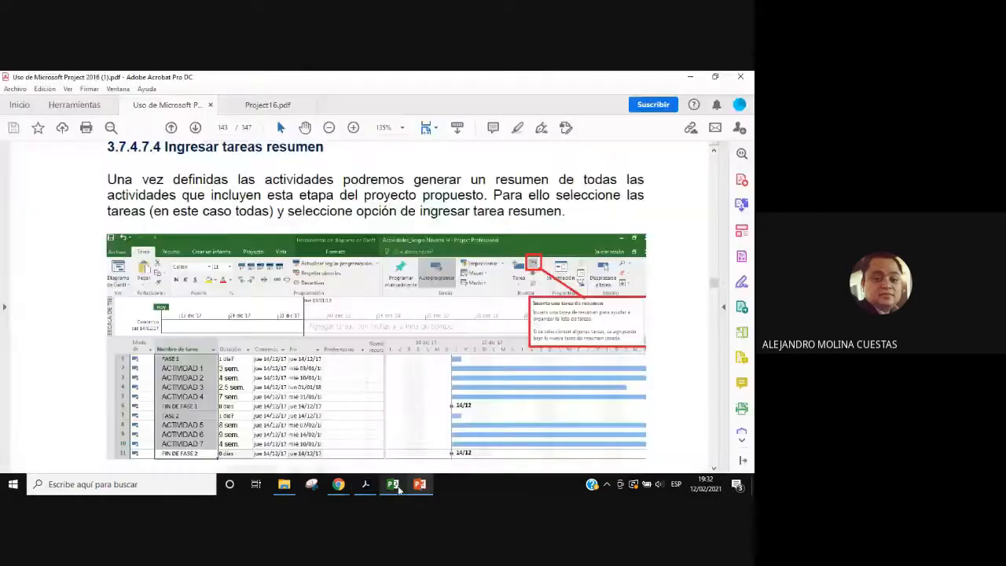
pyautogui.click(392, 485)
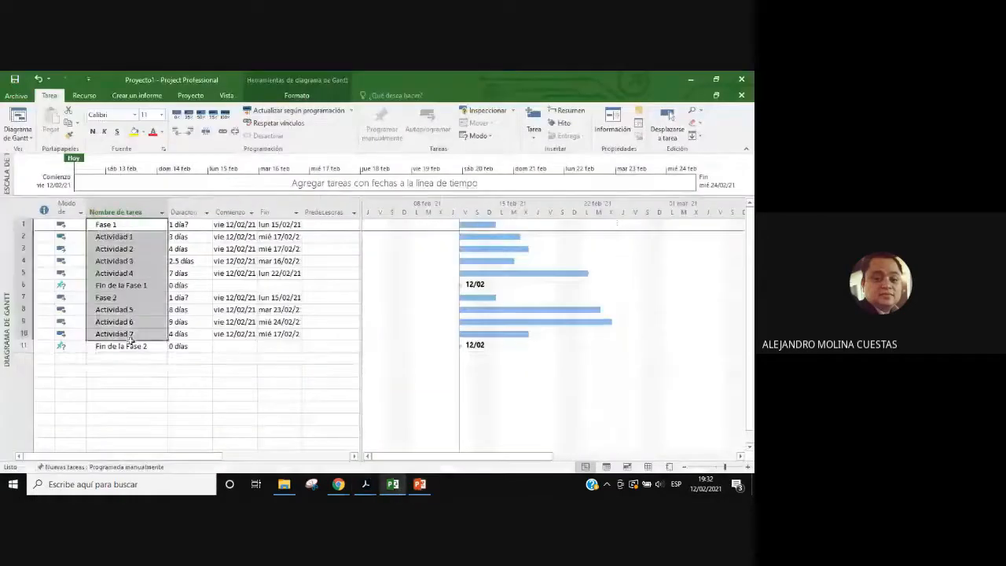
pyautogui.click(563, 112)
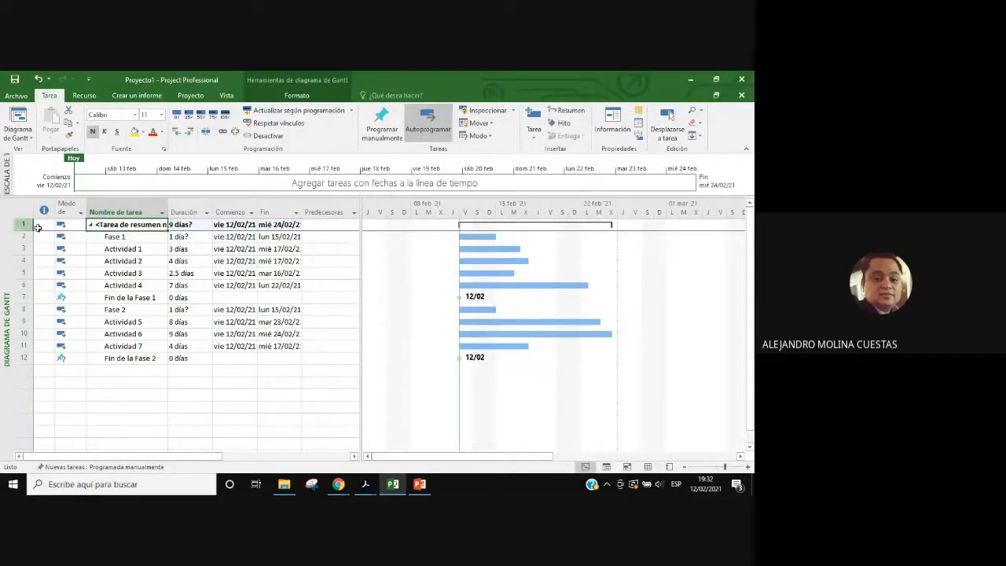
# Step: Collapse and expand the new summary task, and examine its duration, start and finish in the first row
pyautogui.click(91, 225)
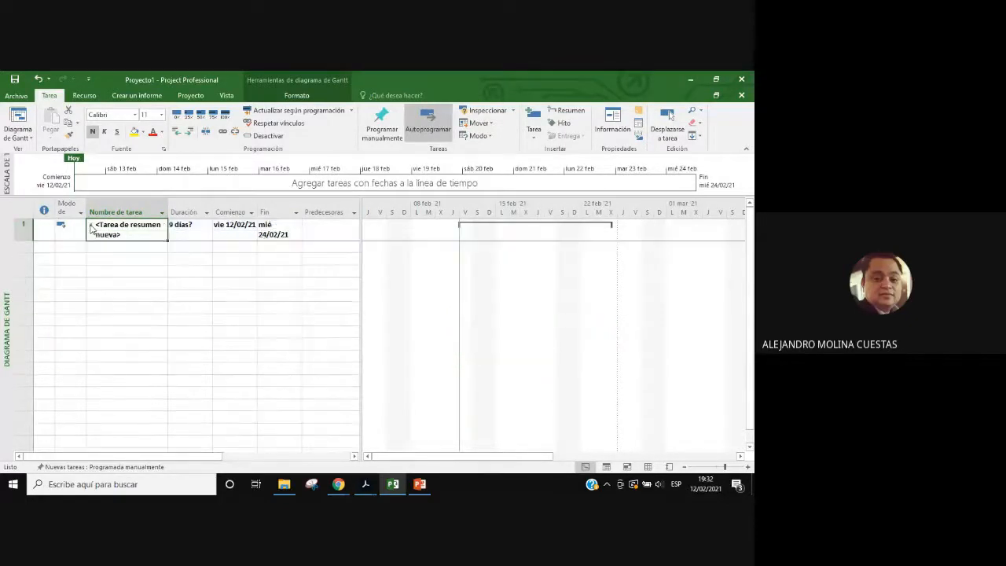
pyautogui.click(91, 226)
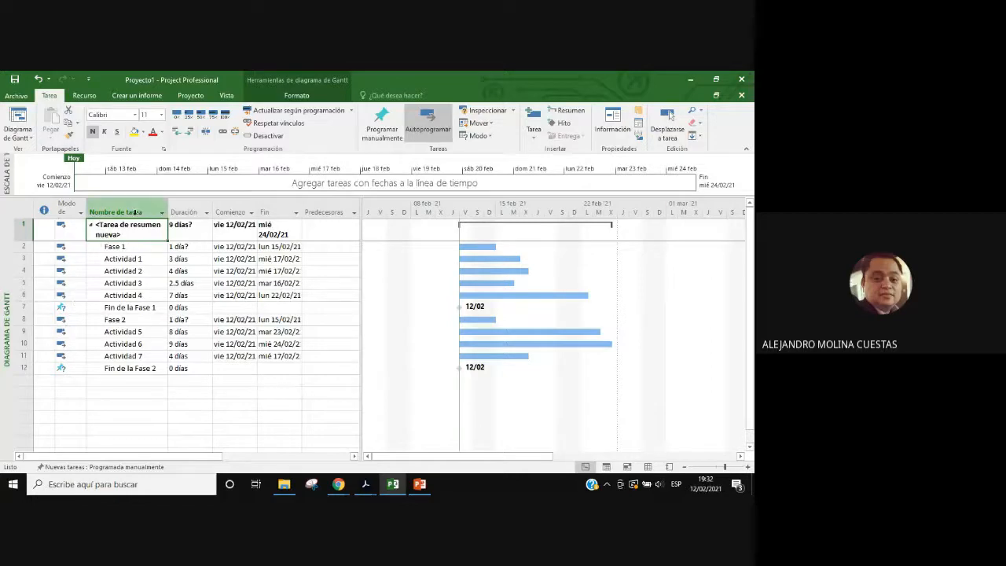
pyautogui.click(420, 484)
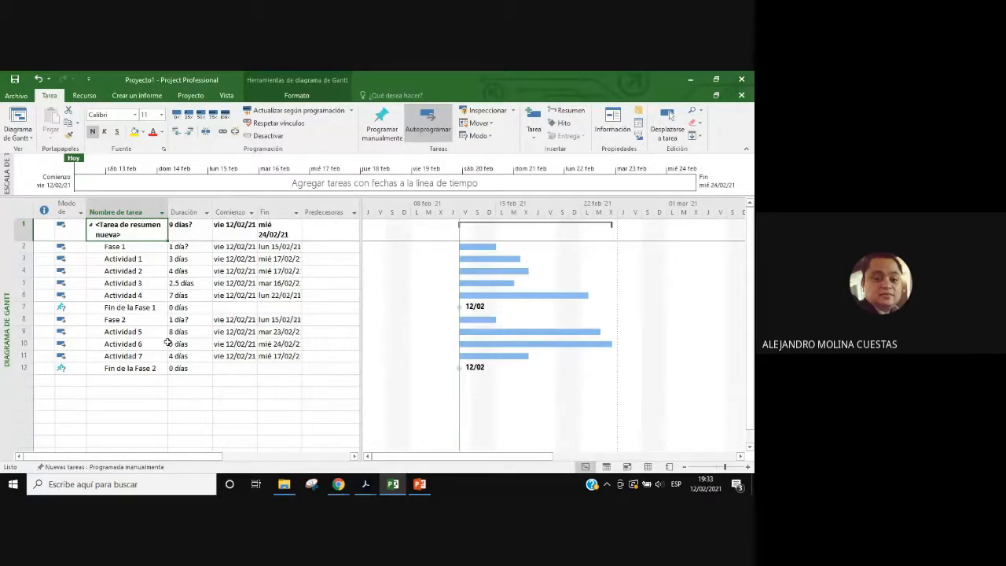
pyautogui.click(147, 403)
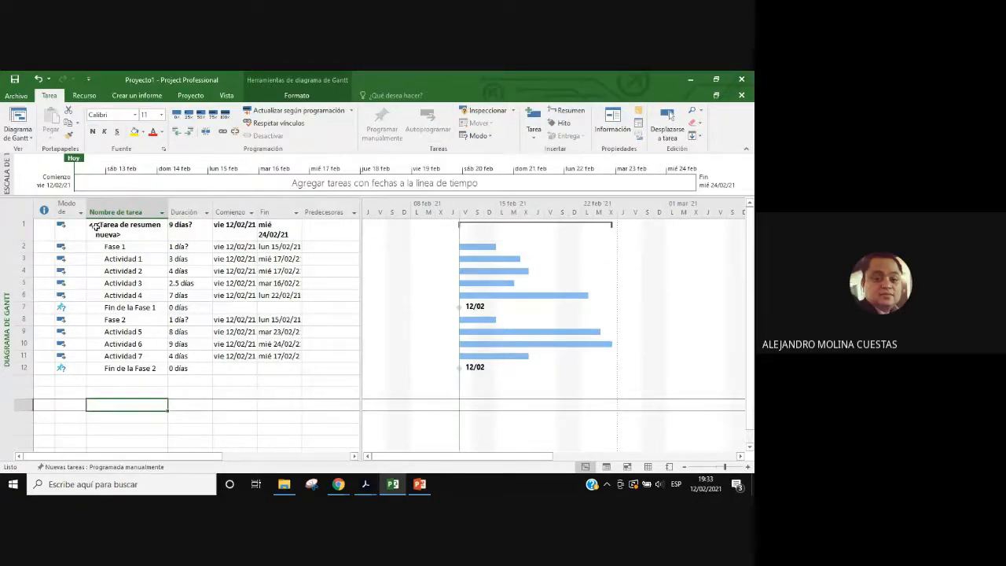
pyautogui.moveTo(94, 226); pyautogui.dragTo(280, 229)
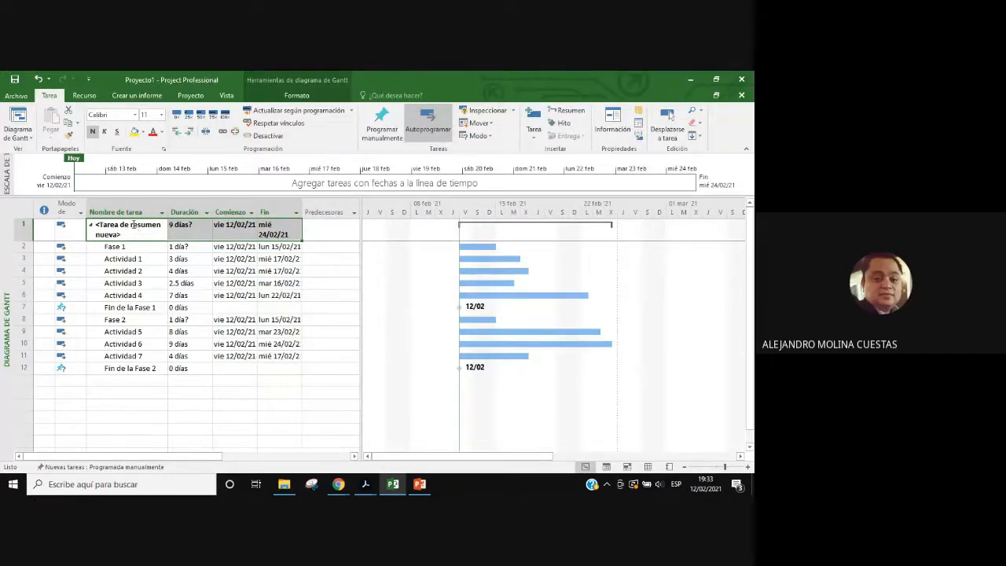
# Step: Switch to the PDF exercise and read the hierarchical adjustments (EDT) section, including the example outline with indented phases and activities
pyautogui.click(366, 485)
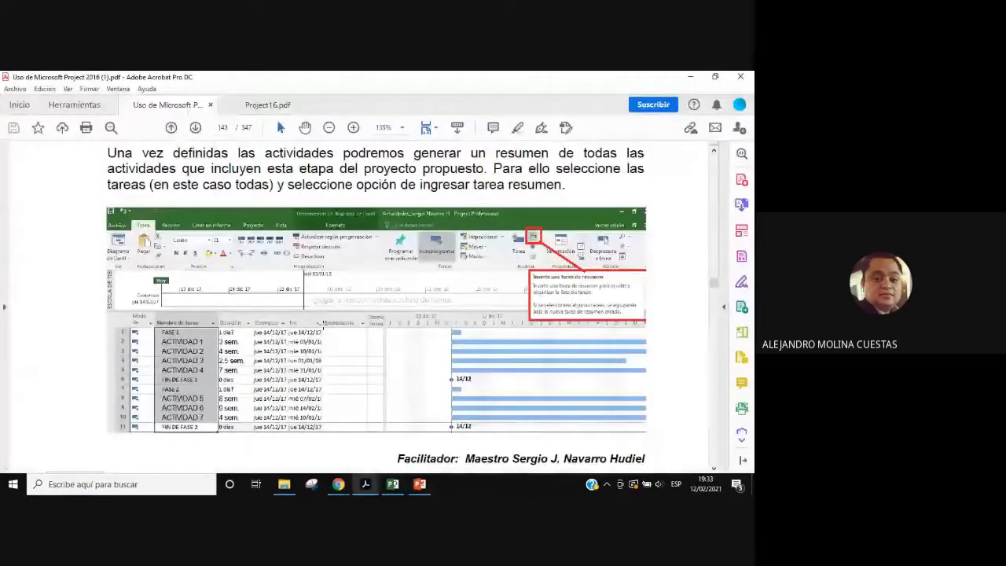
pyautogui.scroll(-7, 325, 324)
pyautogui.scroll(-3, 324, 334)
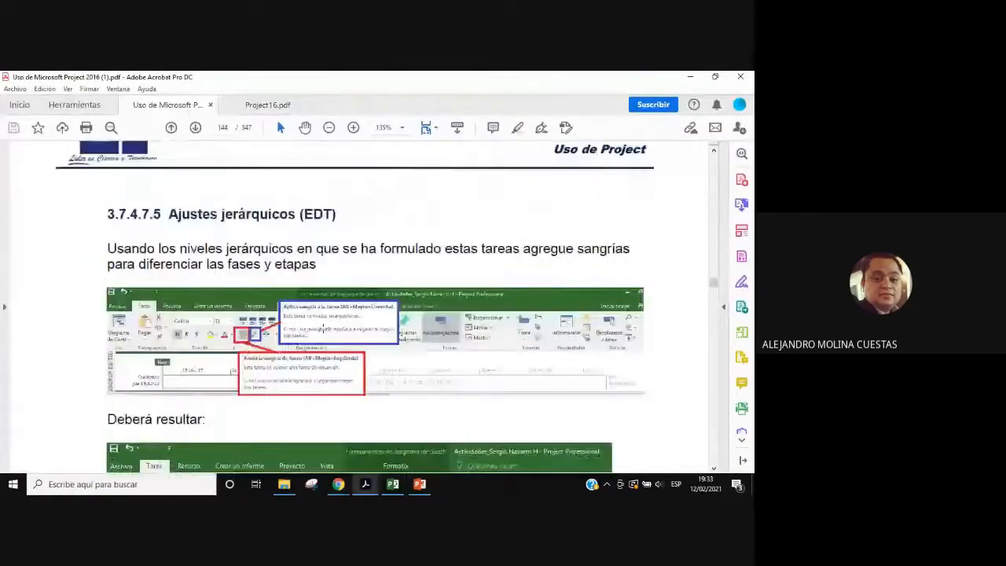
pyautogui.scroll(-3, 323, 328)
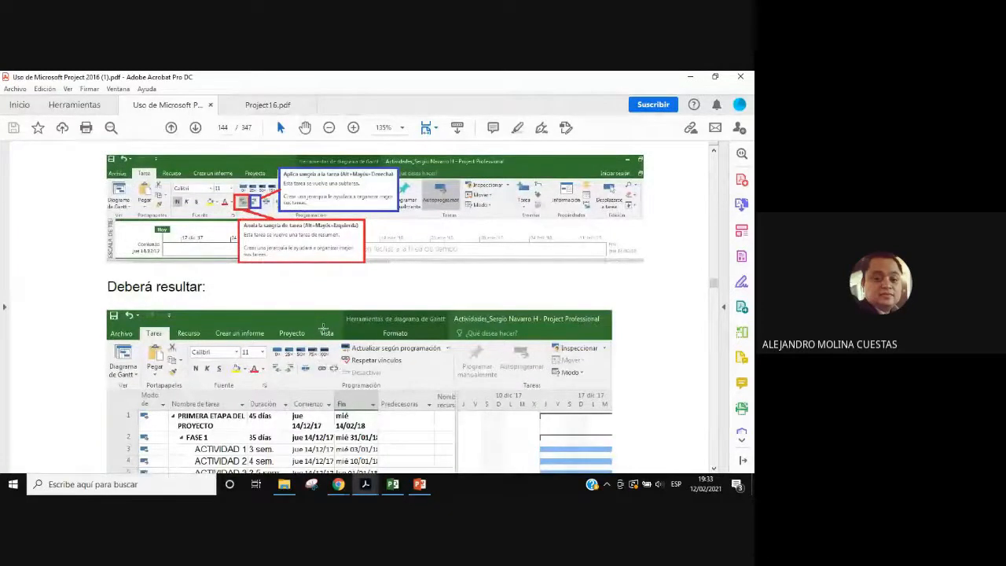
pyautogui.scroll(-1, 323, 329)
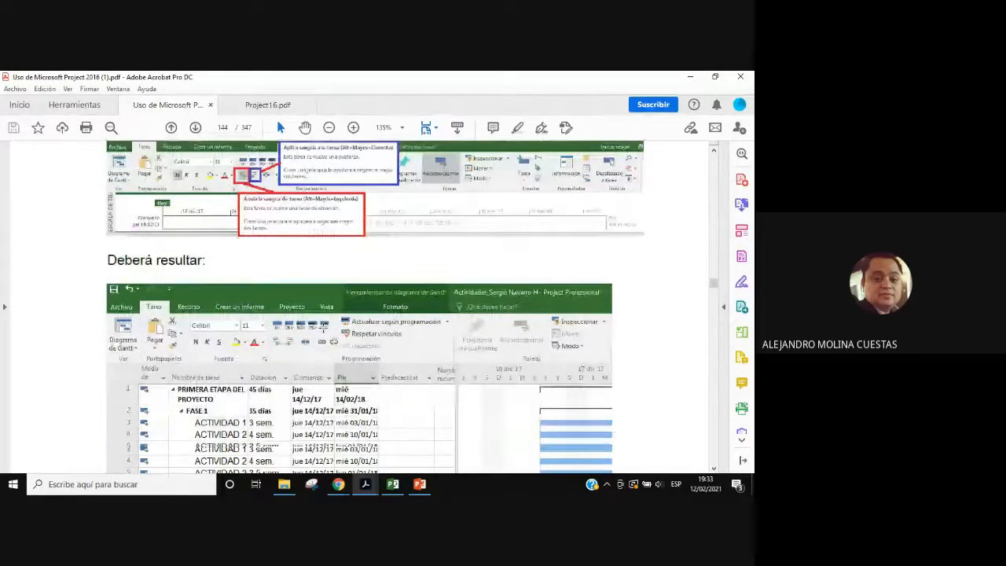
pyautogui.scroll(-3, 323, 328)
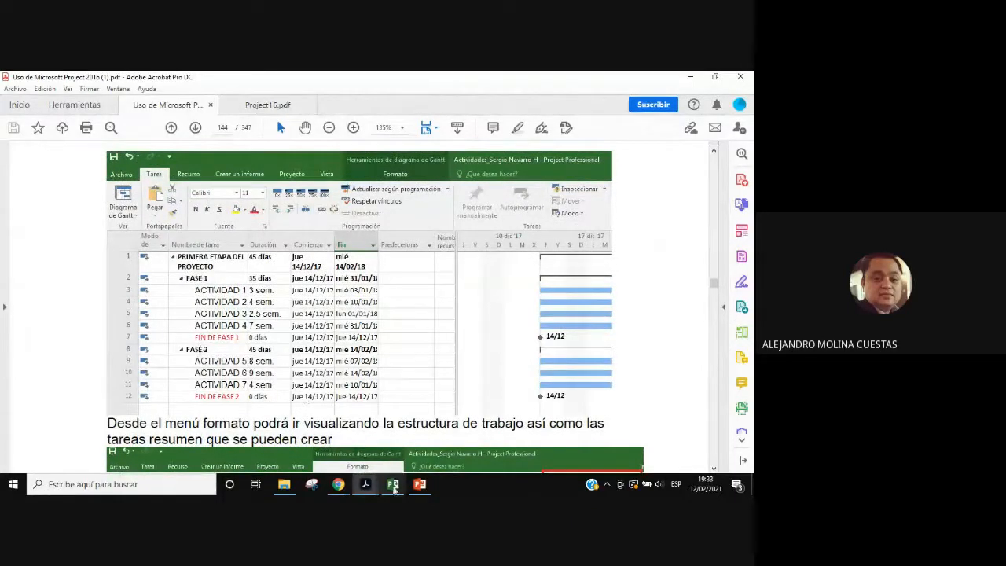
# Step: Switch from the PDF exercise back to the Microsoft Project window
pyautogui.moveTo(394, 487)
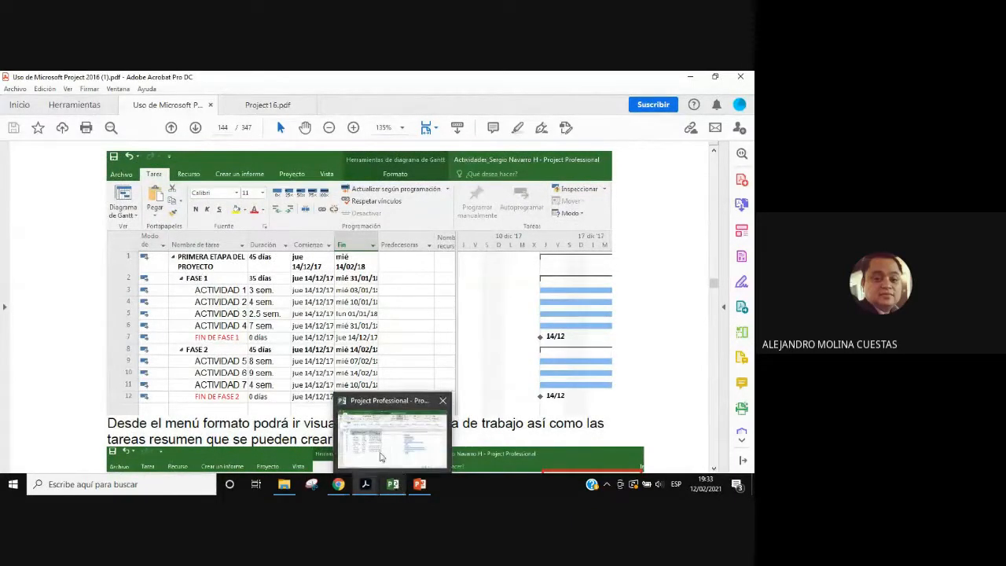
pyautogui.click(381, 456)
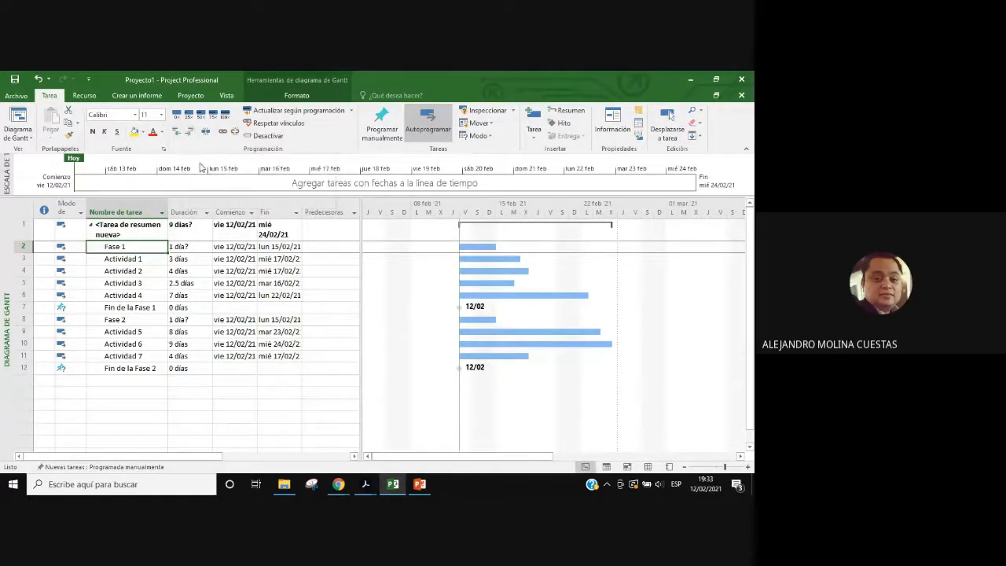
# Step: Try outdenting Fase 1 and the summary task above it, and undo the outline change
pyautogui.click(188, 132)
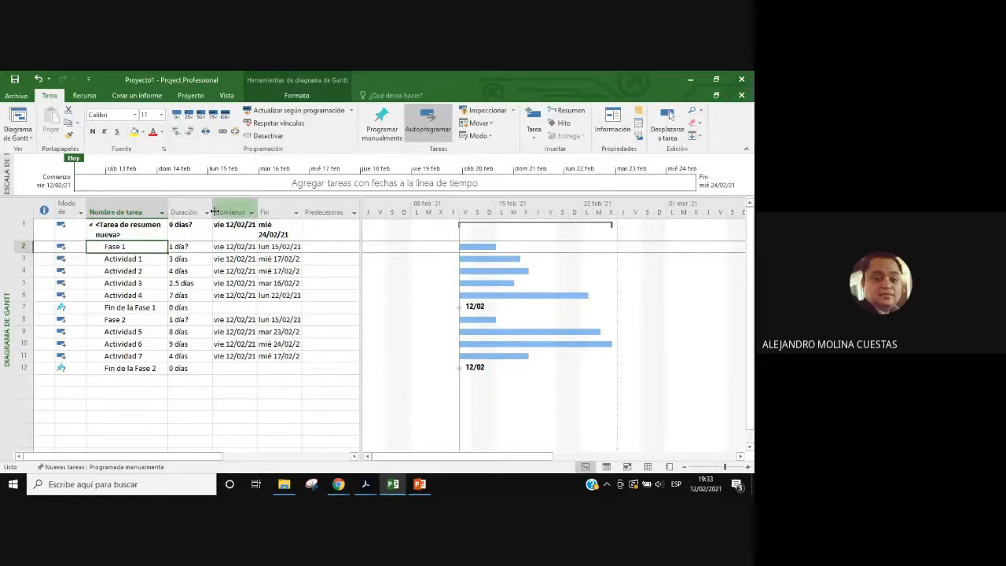
pyautogui.click(176, 131)
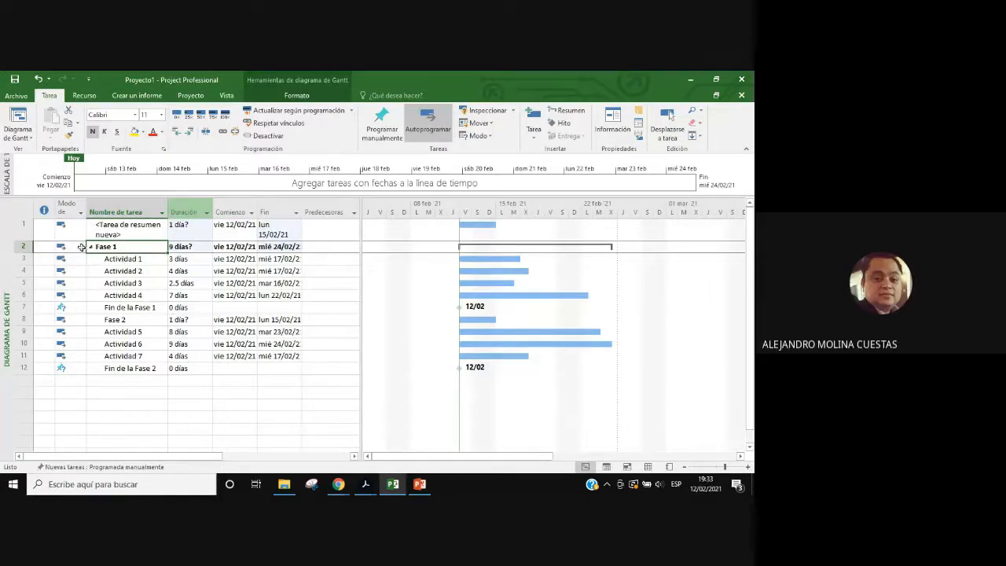
pyautogui.click(120, 228)
pyautogui.click(176, 131)
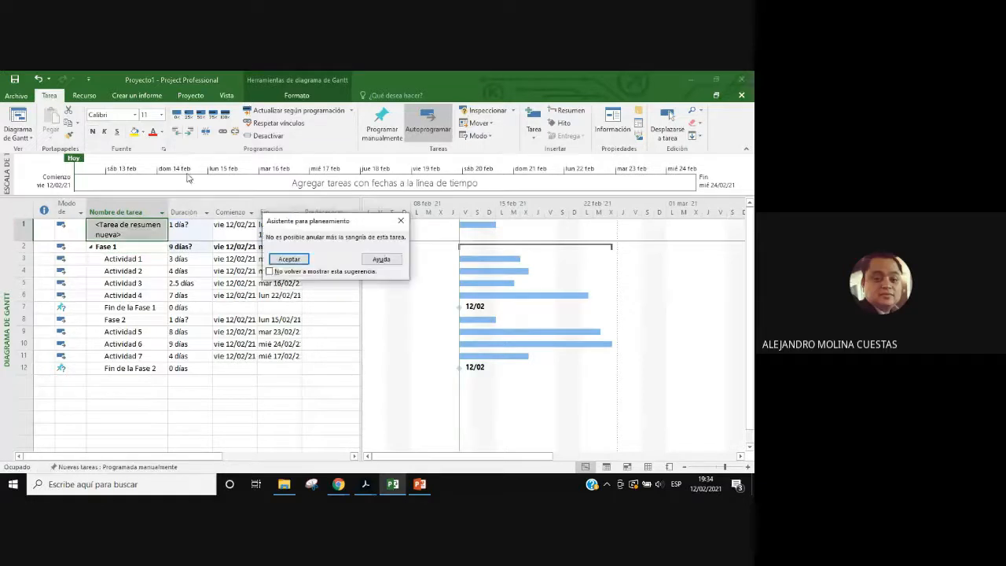
pyautogui.click(401, 221)
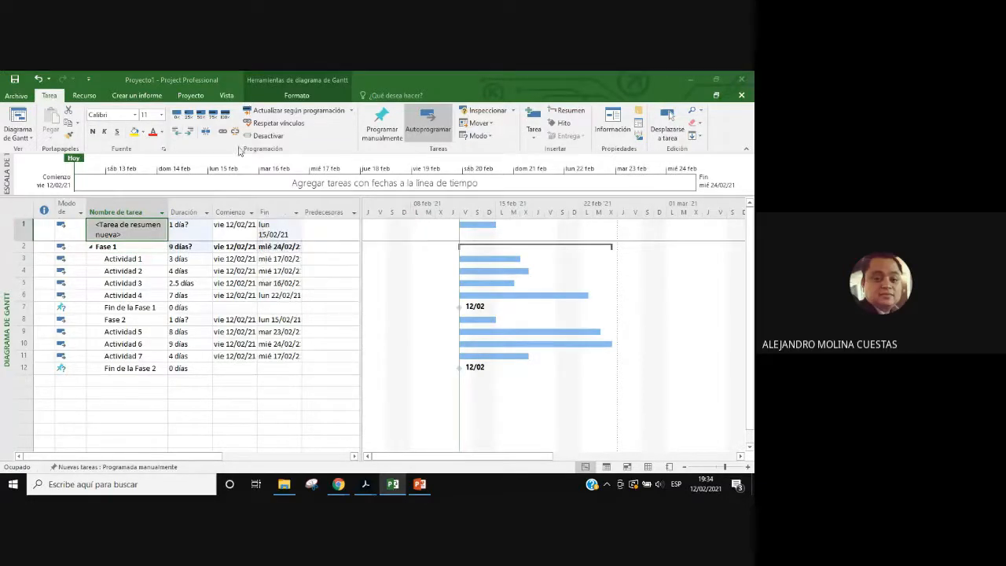
pyautogui.hotkey('ctrl', 'z')
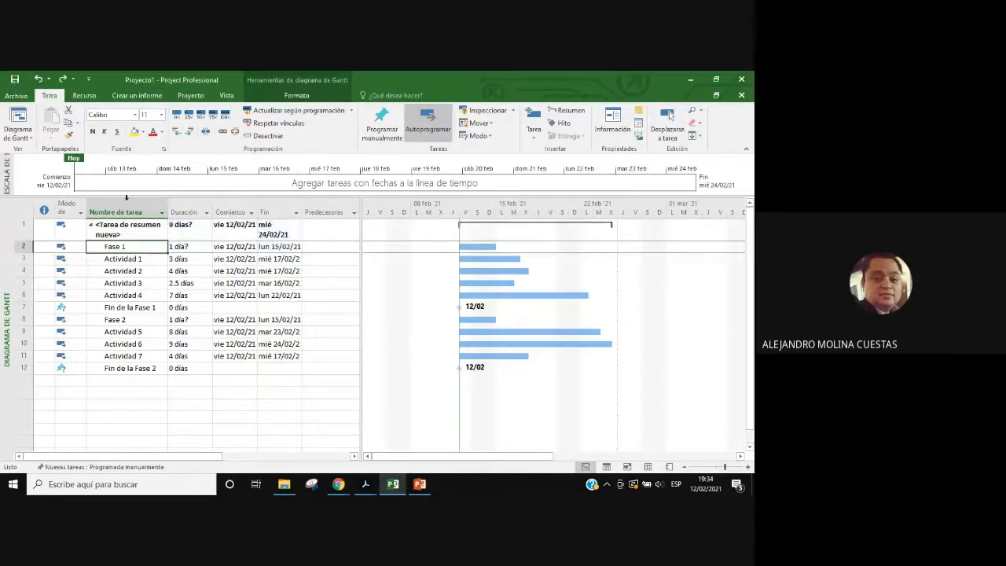
pyautogui.click(171, 331)
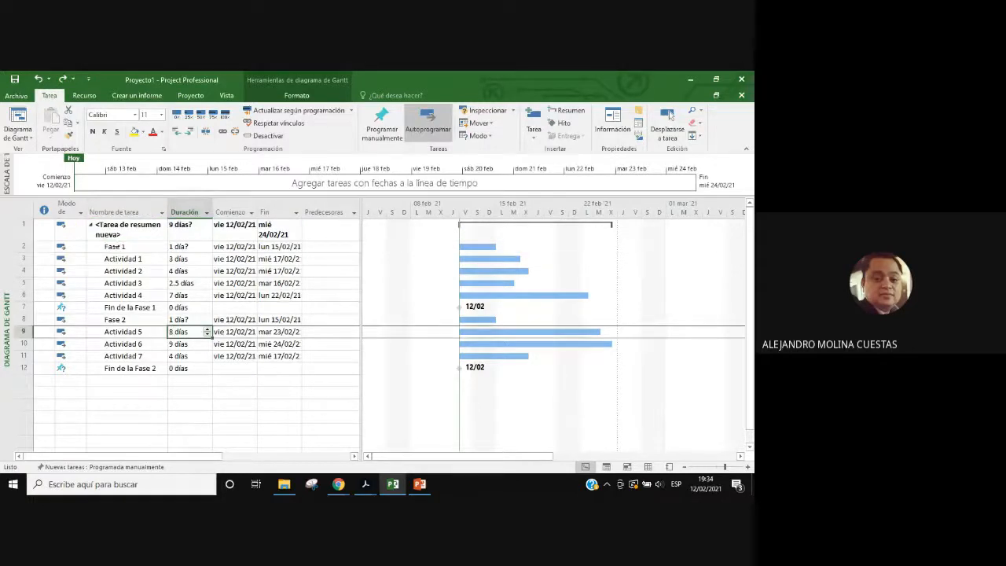
# Step: Indent Actividad 1 through Actividad 4 as subtasks of Fase 1
pyautogui.click(125, 246)
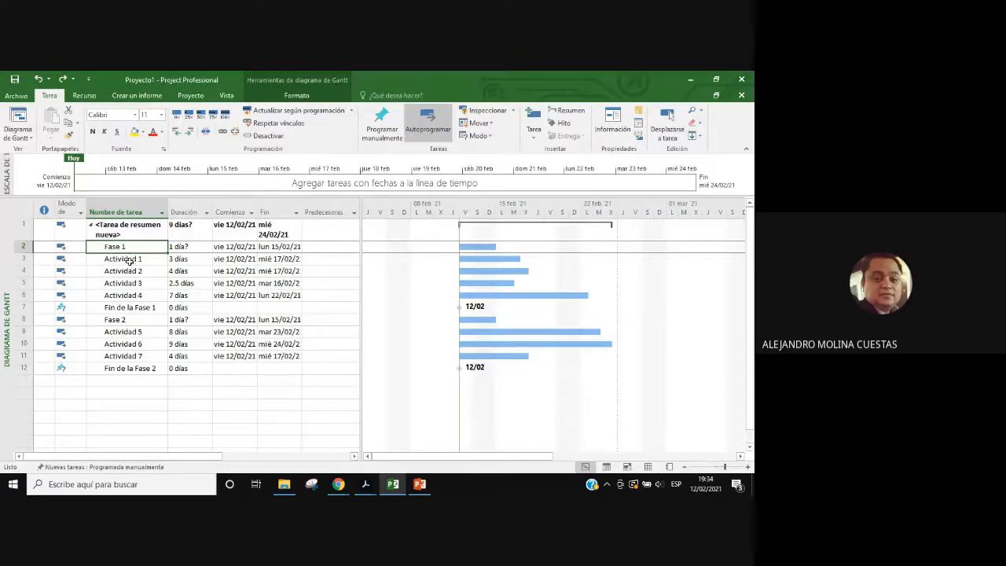
pyautogui.moveTo(131, 260); pyautogui.dragTo(131, 297)
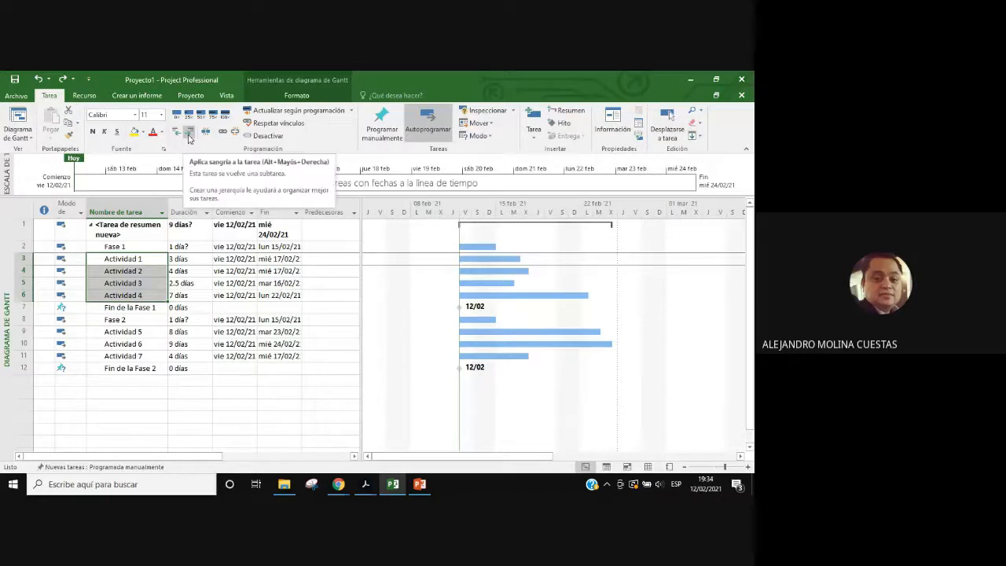
pyautogui.click(188, 136)
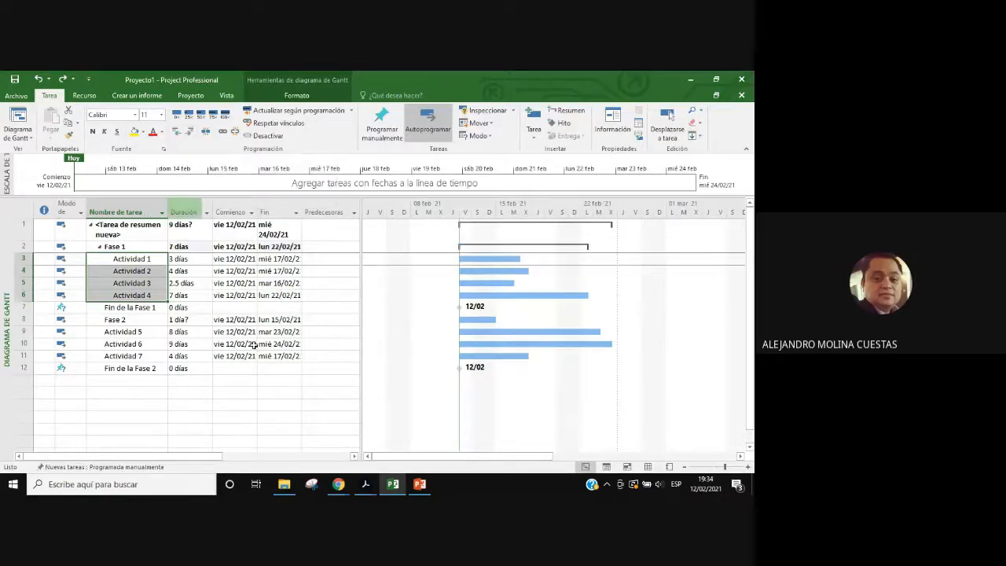
pyautogui.click(108, 247)
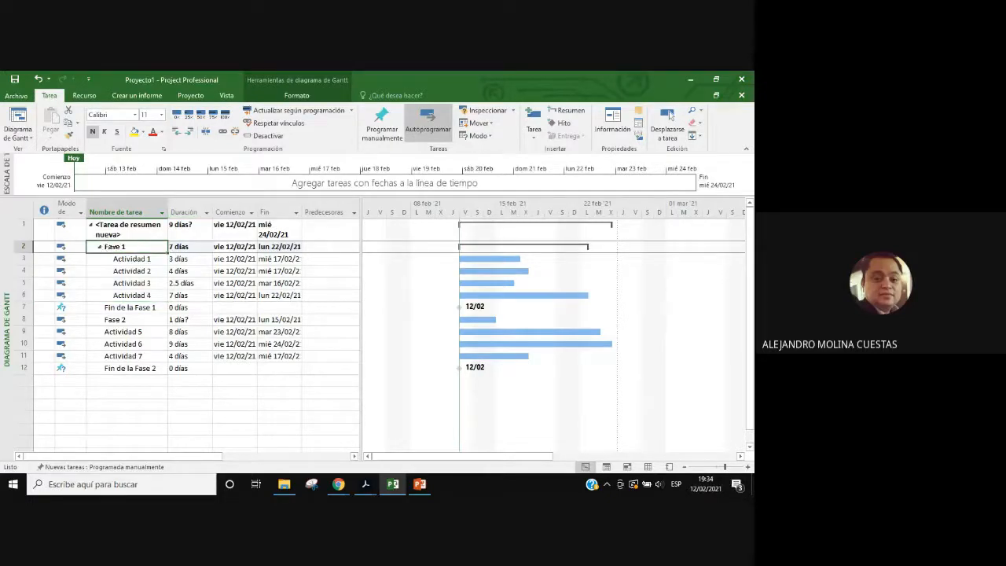
# Step: Rename the new summary task in the first row as ETAPA 1 DEL PROYECTO
pyautogui.click(104, 226)
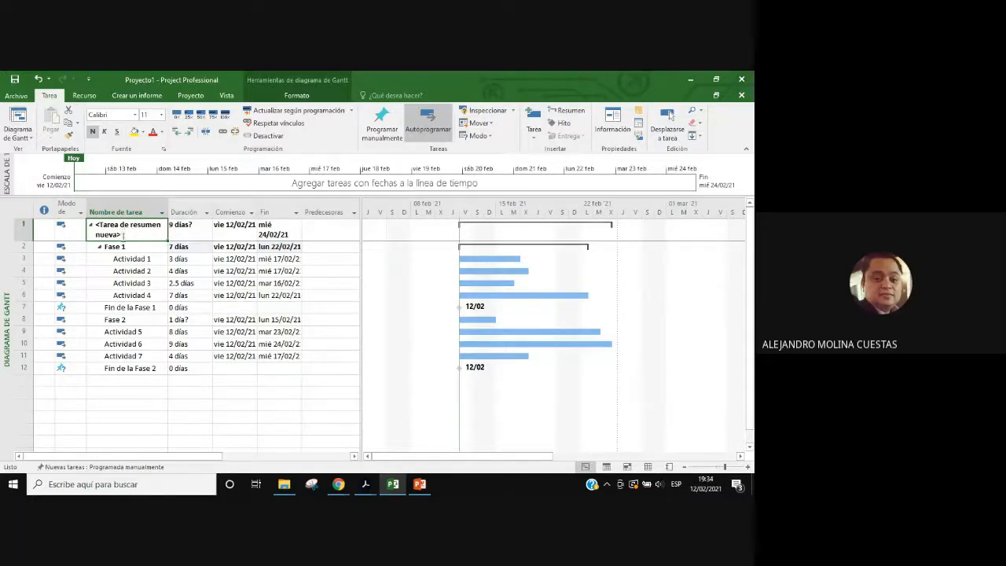
pyautogui.click(92, 225)
pyautogui.moveTo(192, 223); pyautogui.dragTo(87, 213)
pyautogui.press('BackSpace')
pyautogui.write('Eta')
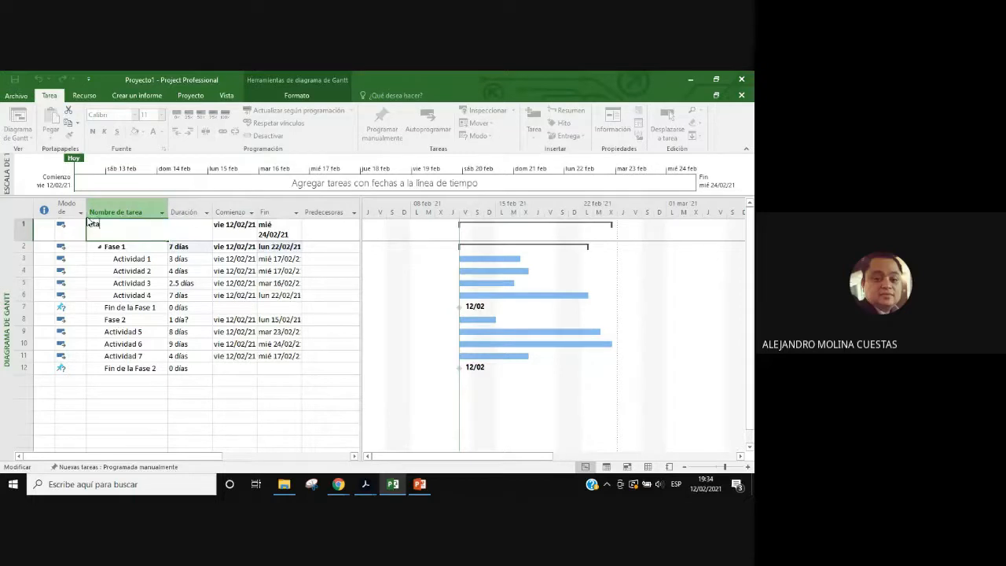
pyautogui.write('pa')
pyautogui.press('BackSpace')
pyautogui.press('BackSpace')
pyautogui.press('BackSpace')
pyautogui.press('BackSpace')
pyautogui.press('BackSpace')
pyautogui.write('ETAPA 1 DEL PROYECTO')
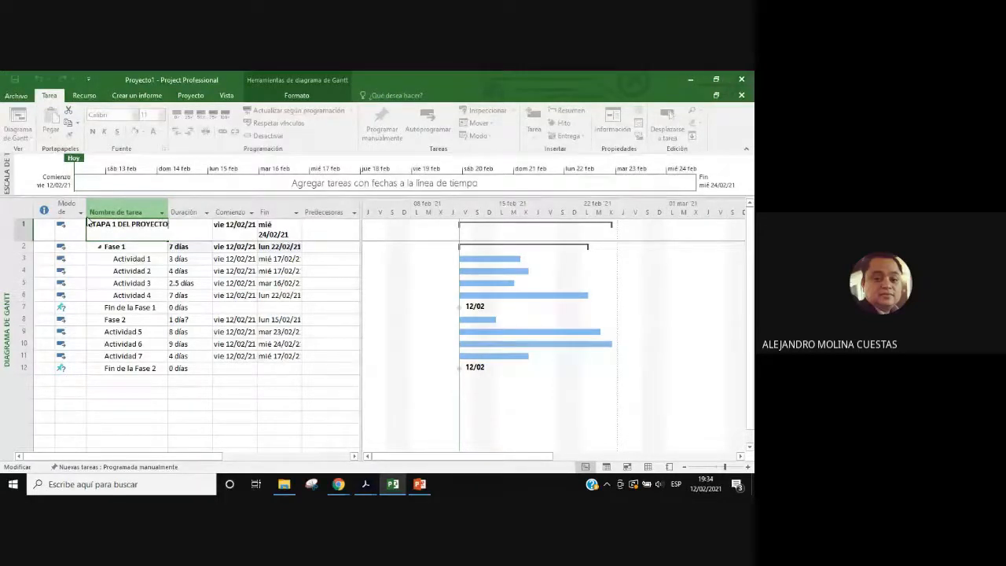
pyautogui.press('Return')
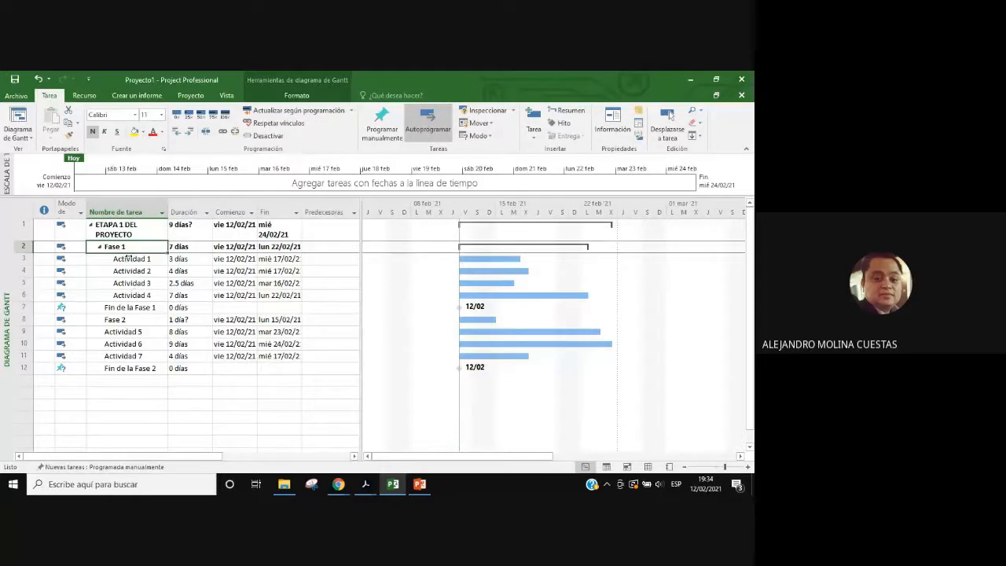
# Step: Indent Actividad 5 through Actividad 7 as subtasks of Fase 2
pyautogui.moveTo(124, 259); pyautogui.dragTo(131, 295)
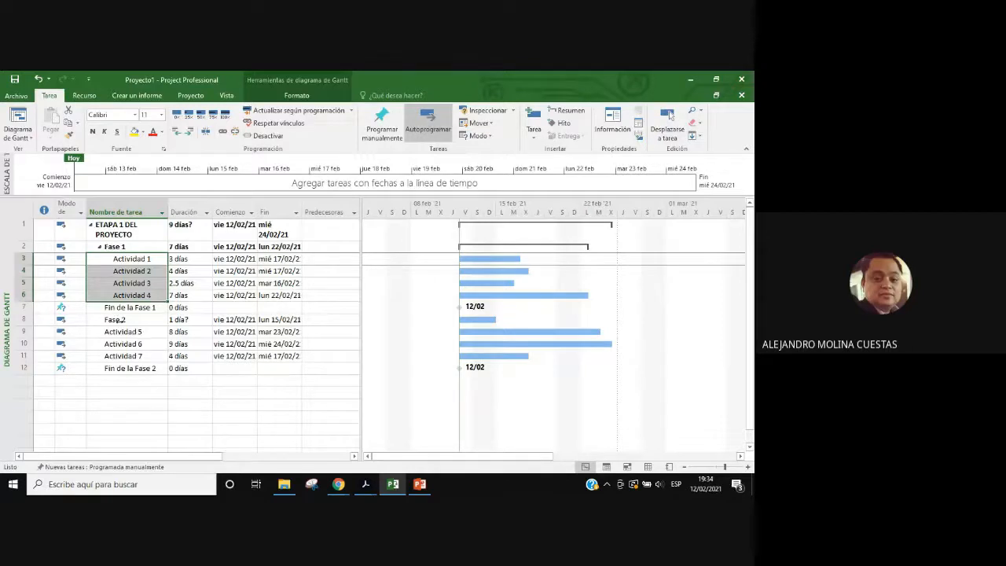
pyautogui.moveTo(124, 332); pyautogui.dragTo(124, 356)
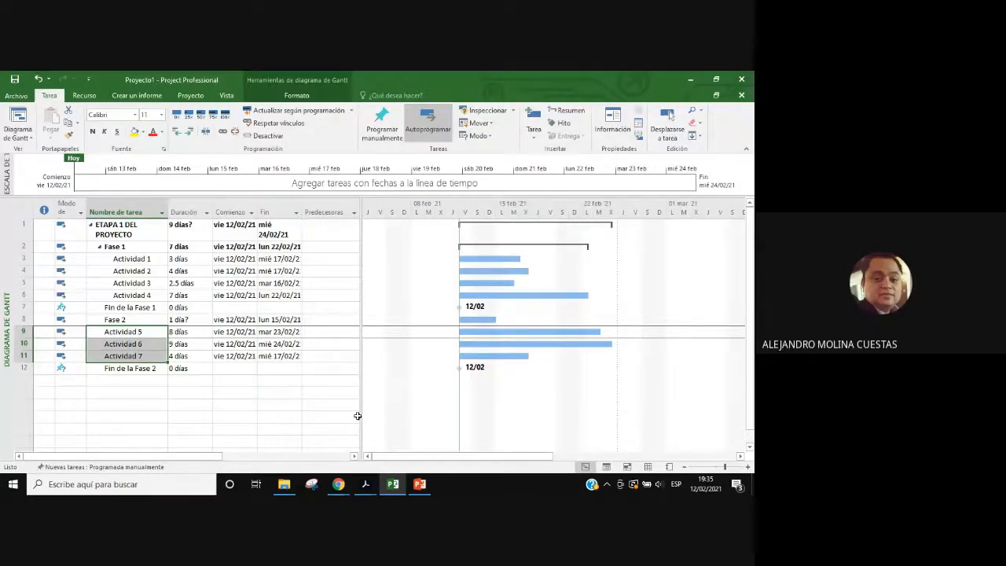
pyautogui.click(187, 135)
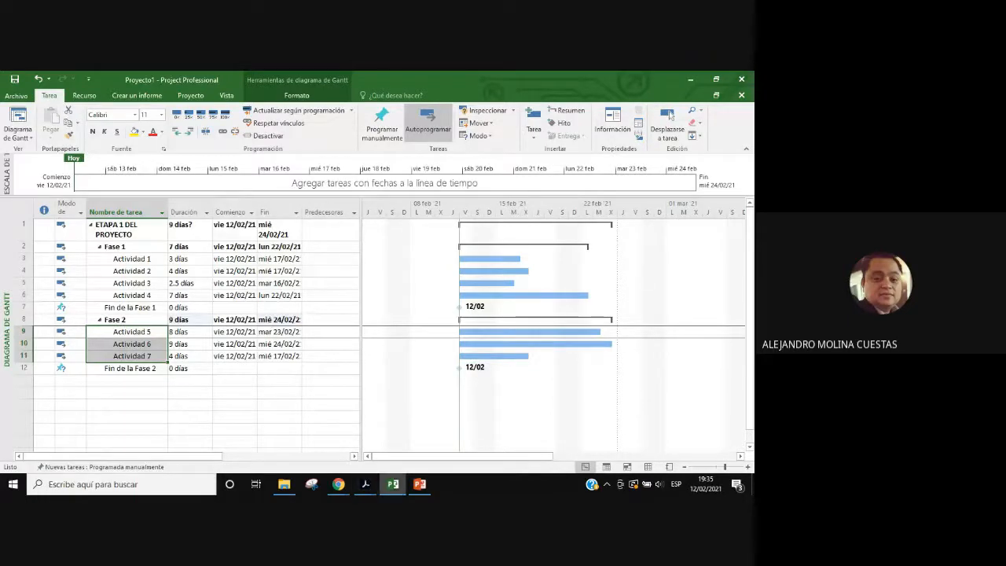
# Step: Examine the indented outline and work structure display options in the PDF, glance at the PowerPoint milestones slide, and return to Microsoft Project
pyautogui.moveTo(368, 489)
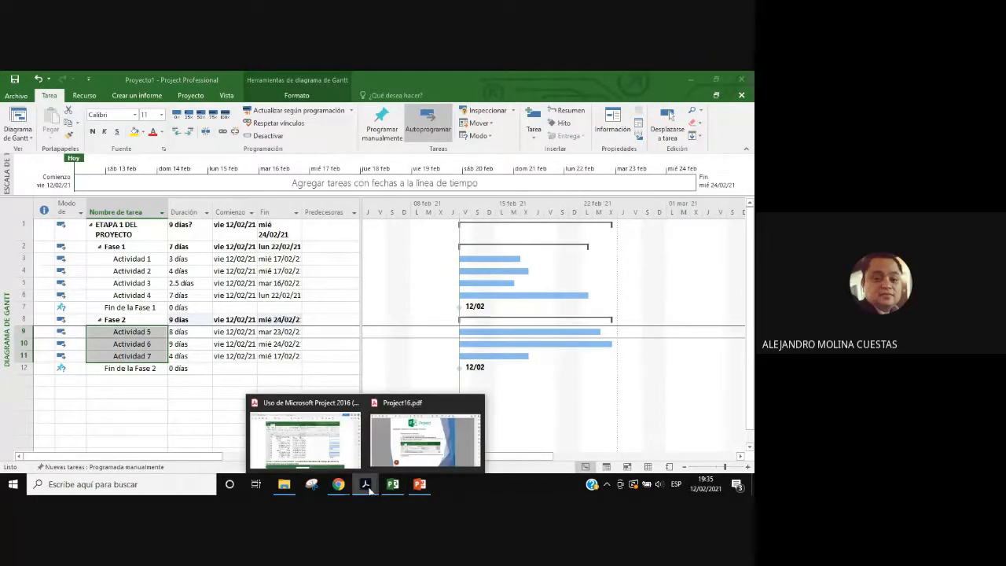
pyautogui.click(412, 452)
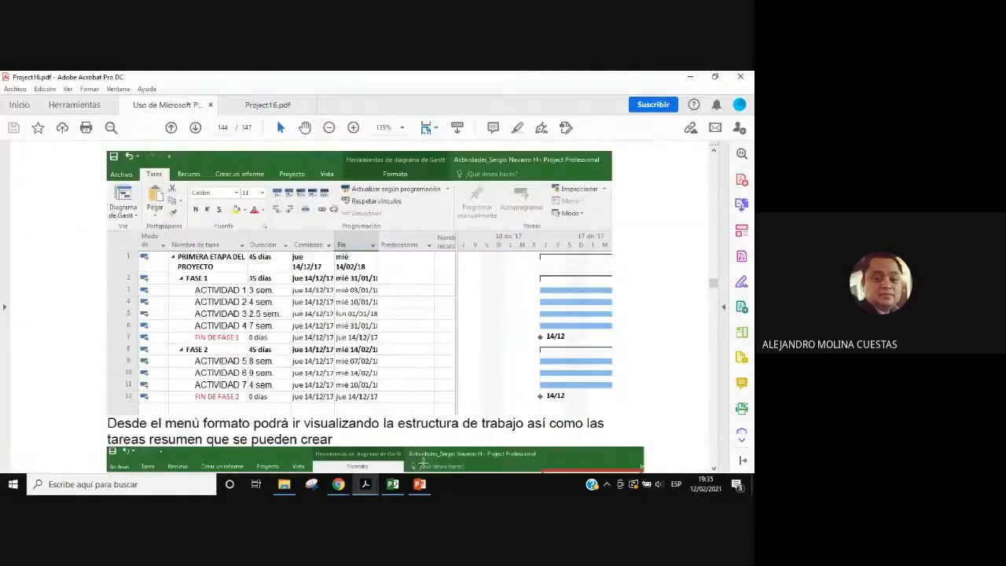
pyautogui.click(274, 108)
pyautogui.click(325, 439)
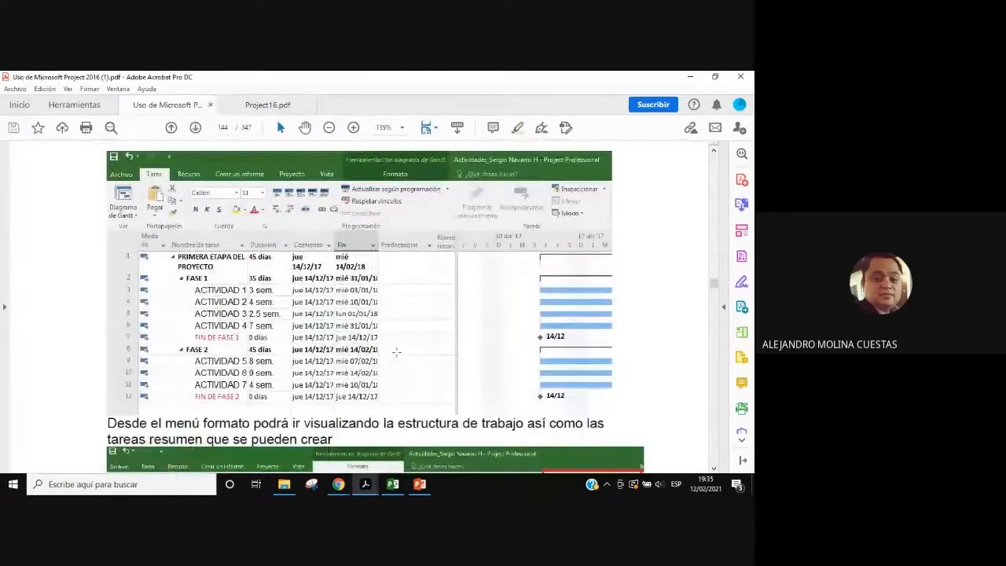
pyautogui.scroll(-1, 429, 373)
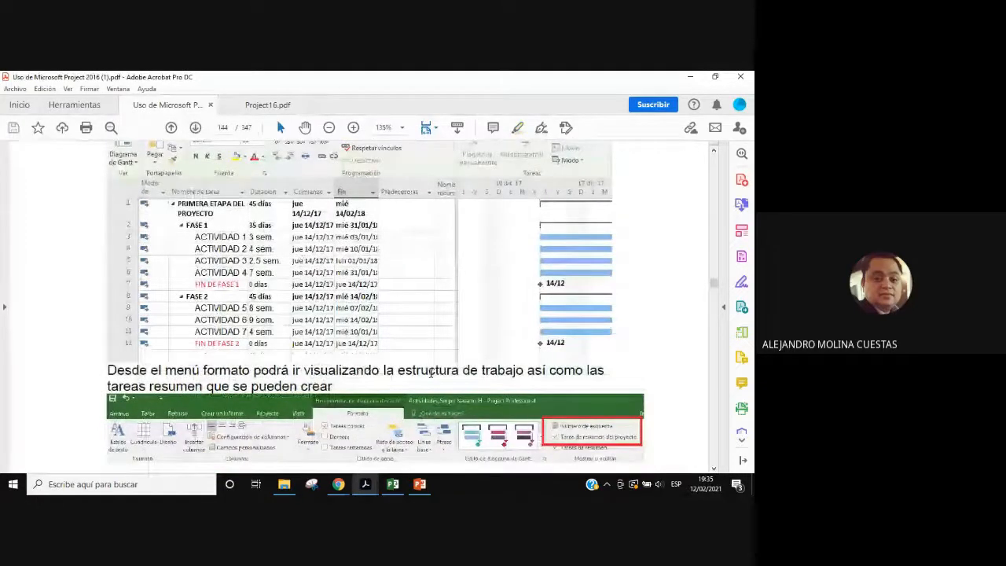
pyautogui.scroll(-1, 430, 373)
pyautogui.scroll(-2, 430, 374)
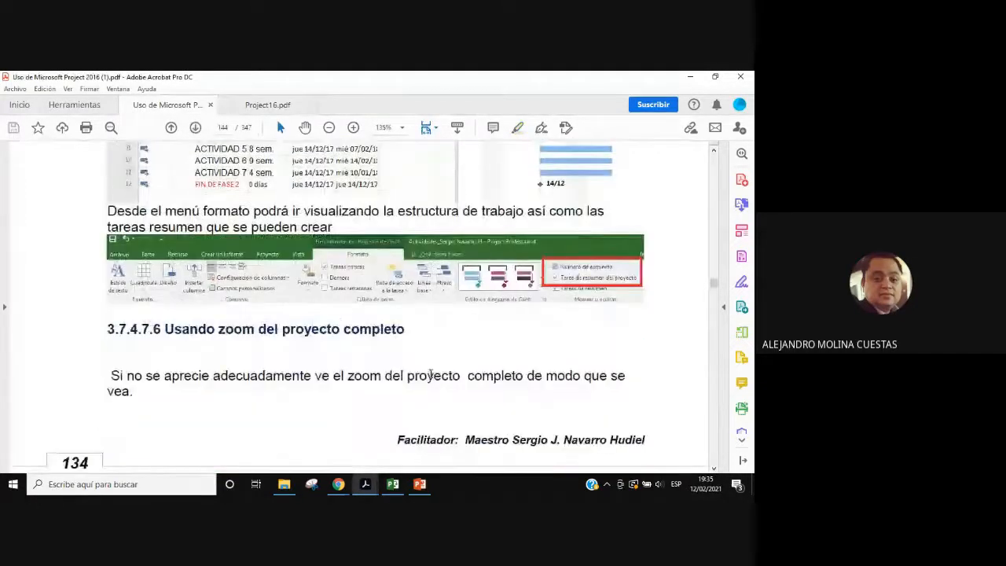
pyautogui.scroll(1, 430, 373)
pyautogui.click(420, 485)
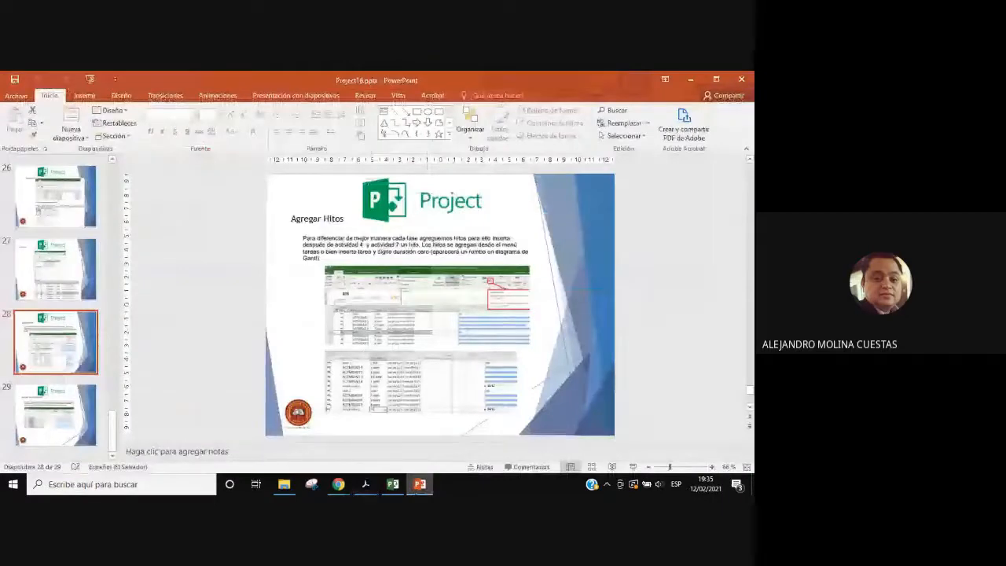
pyautogui.click(420, 484)
pyautogui.click(392, 484)
# Step: Try changing the outline level of Actividad 1 through Fin de la Fase 1, and undo the outline changes
pyautogui.click(185, 380)
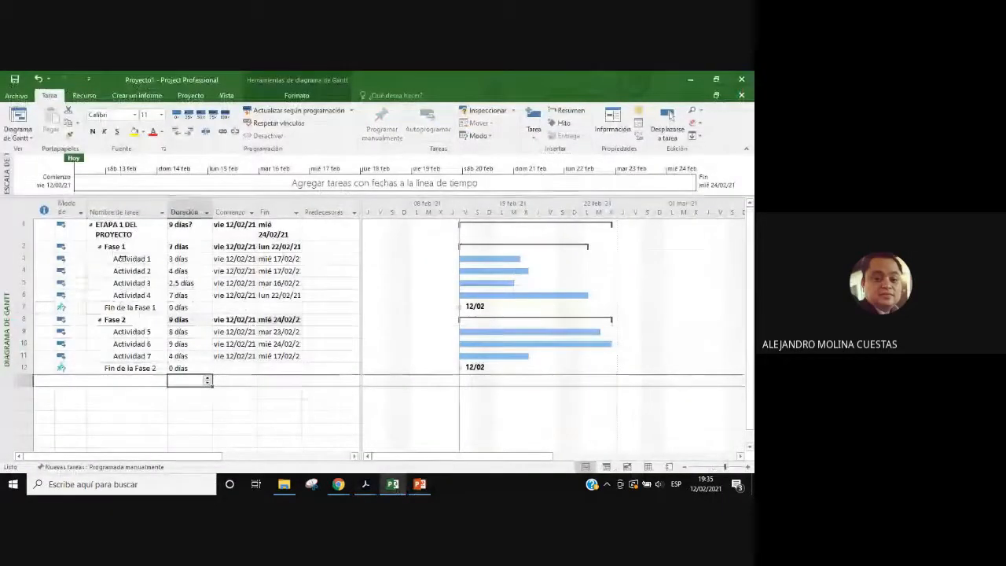
pyautogui.moveTo(126, 259); pyautogui.dragTo(129, 307)
pyautogui.click(189, 134)
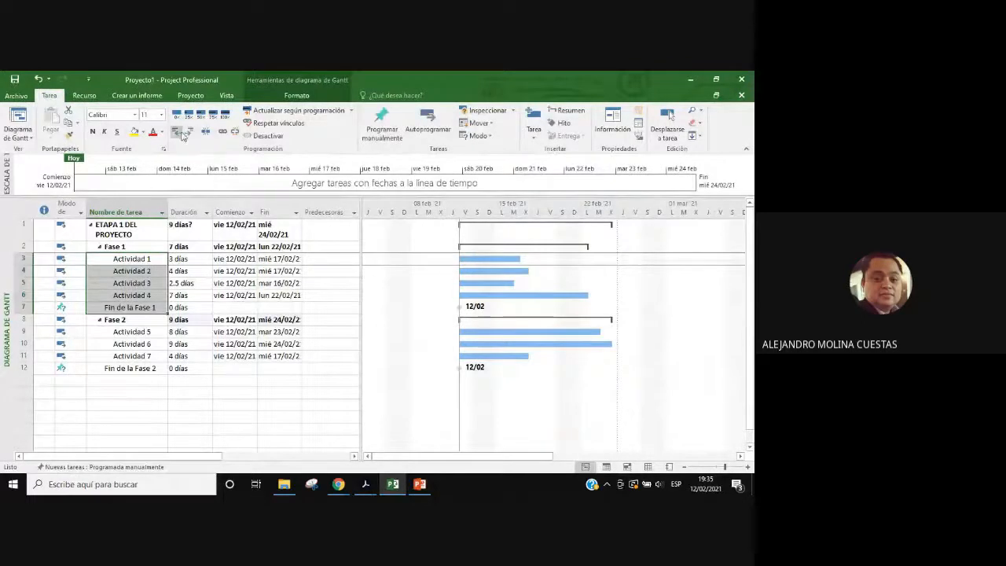
pyautogui.click(134, 307)
pyautogui.click(190, 134)
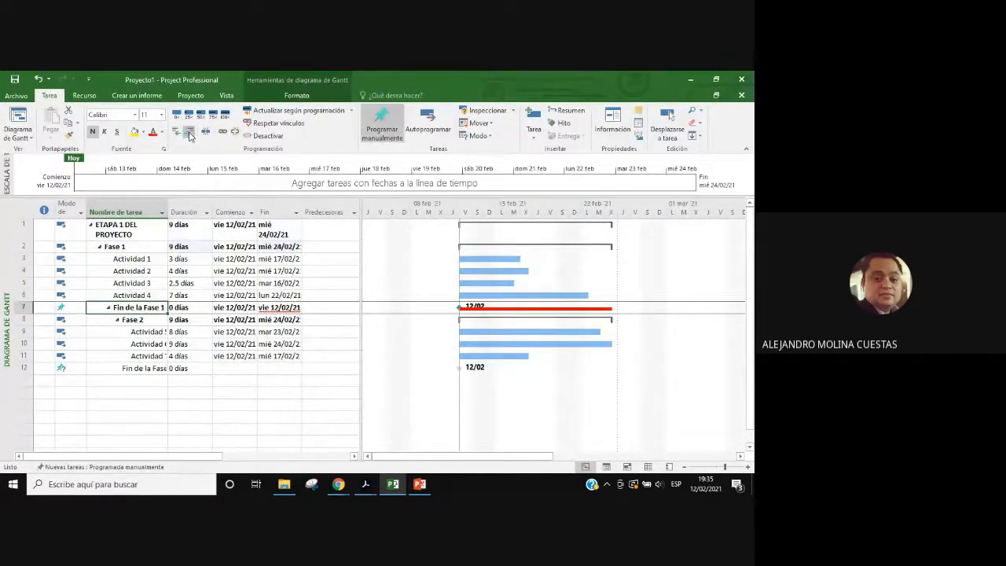
pyautogui.click(176, 131)
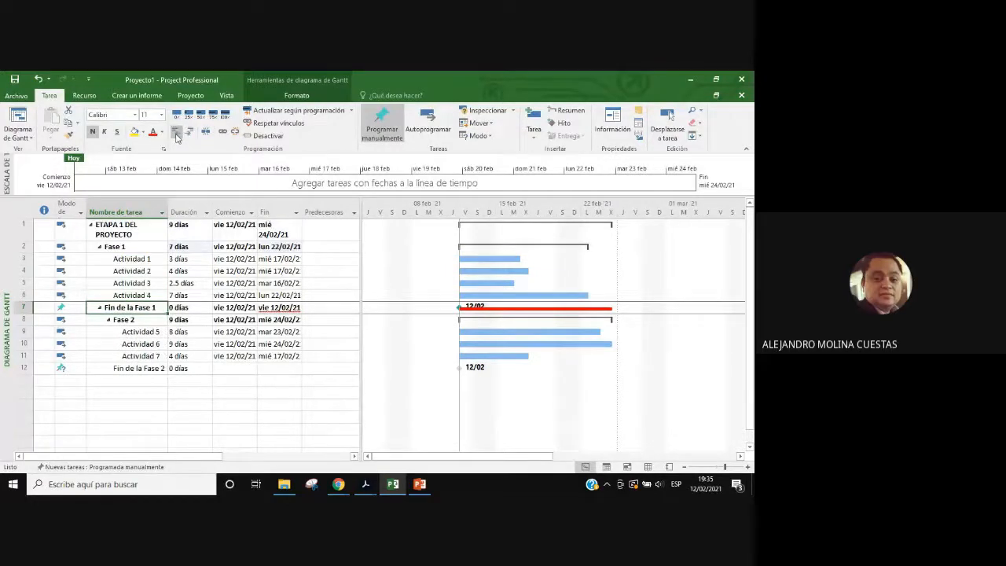
pyautogui.click(176, 131)
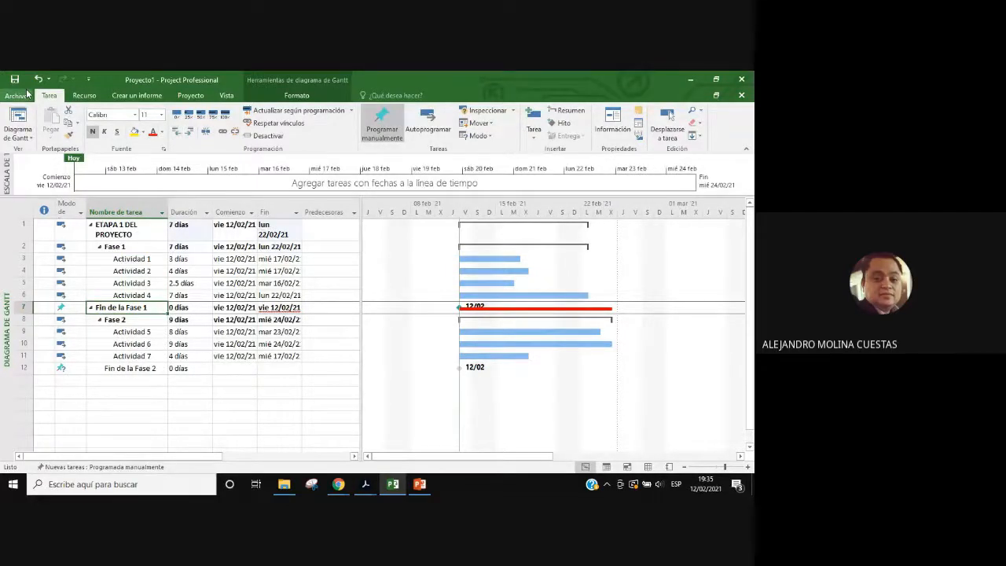
pyautogui.click(38, 79)
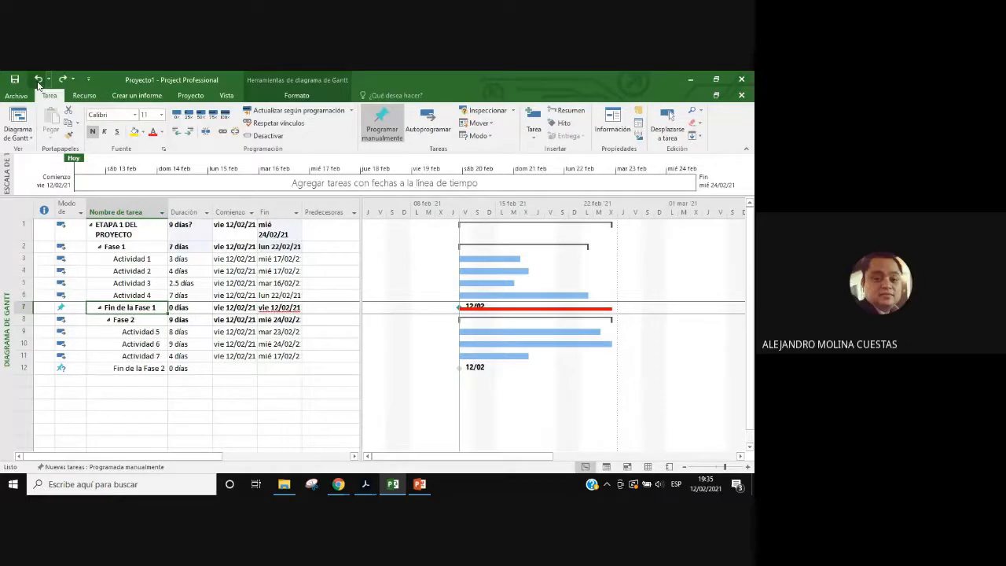
pyautogui.click(38, 79)
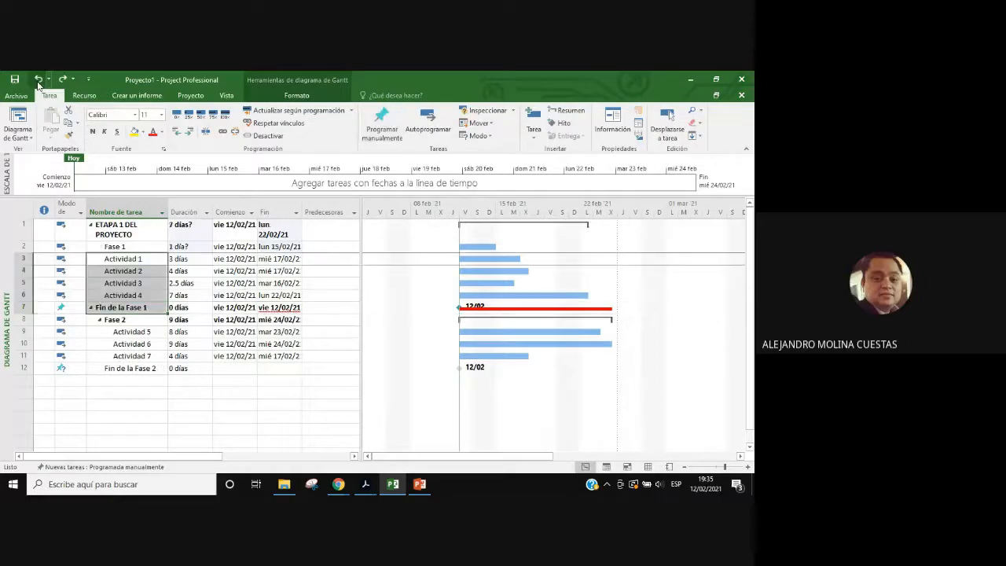
# Step: Outdent Actividad 1 through Fin de la Fase 1 together and indent them all as subtasks of Fase 1
pyautogui.click(130, 307)
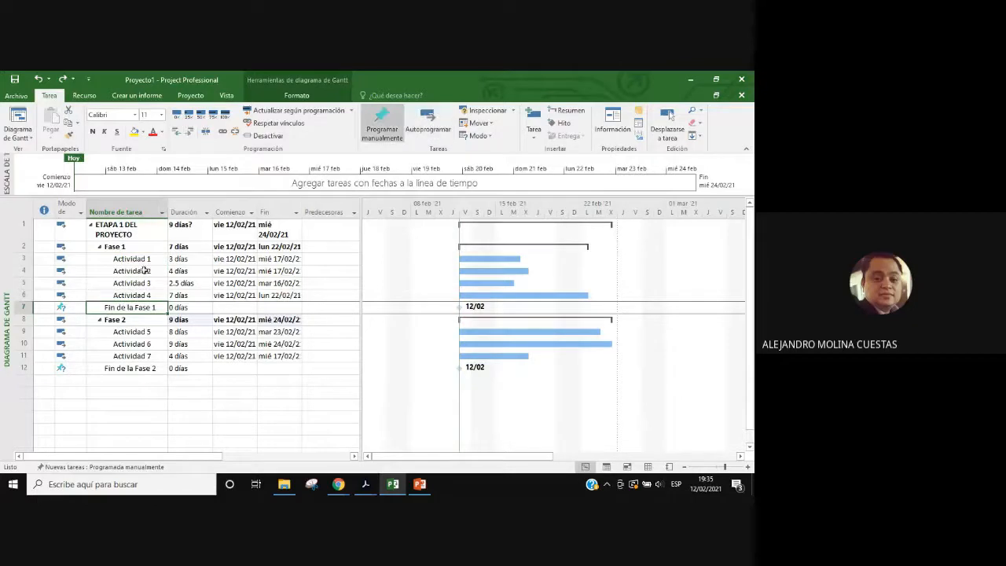
pyautogui.moveTo(134, 260)
pyautogui.mouseDown()
pyautogui.moveTo(132, 294)
pyautogui.moveTo(124, 257)
pyautogui.mouseUp()
pyautogui.hotkey('alt', 'shift', 'Left')
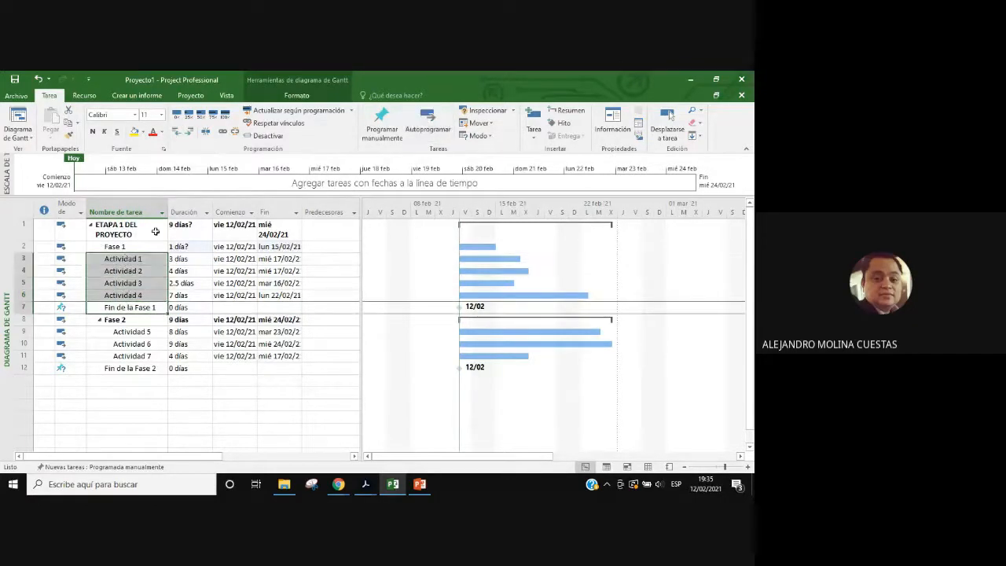
pyautogui.click(189, 131)
pyautogui.click(121, 376)
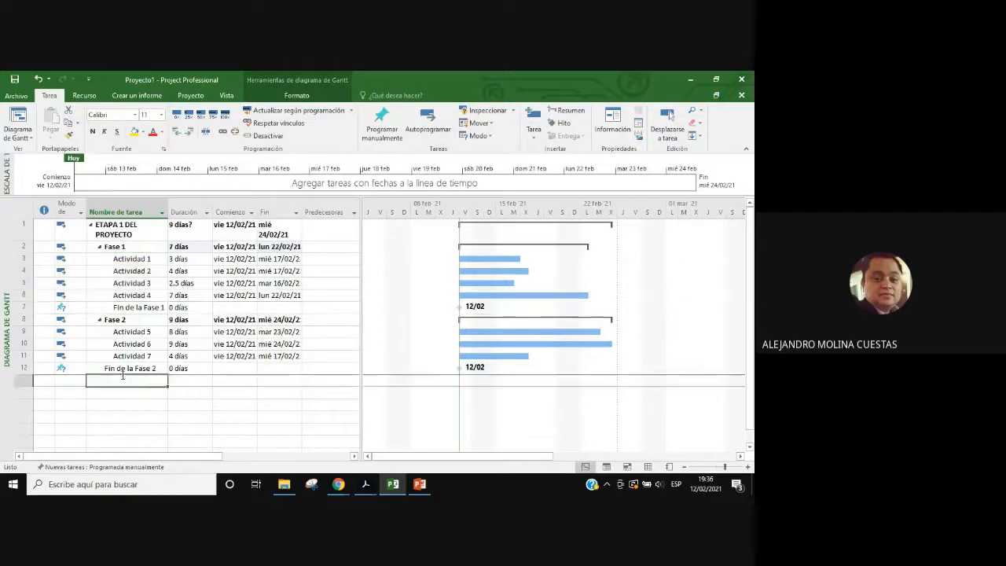
# Step: Indent the Fin de la Fase 2 milestone as a subtask of Fase 2
pyautogui.click(129, 332)
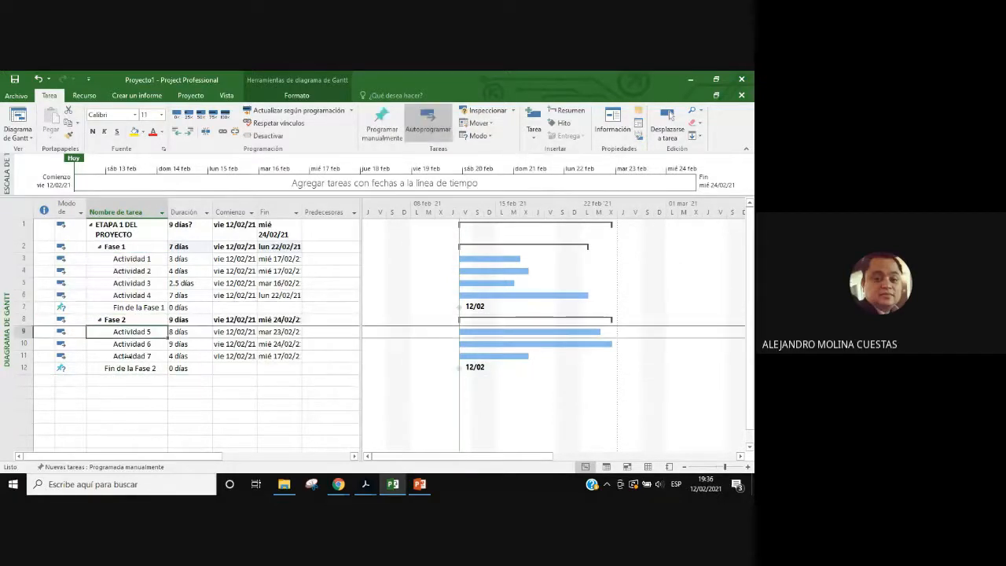
pyautogui.click(125, 380)
pyautogui.click(126, 369)
pyautogui.click(189, 131)
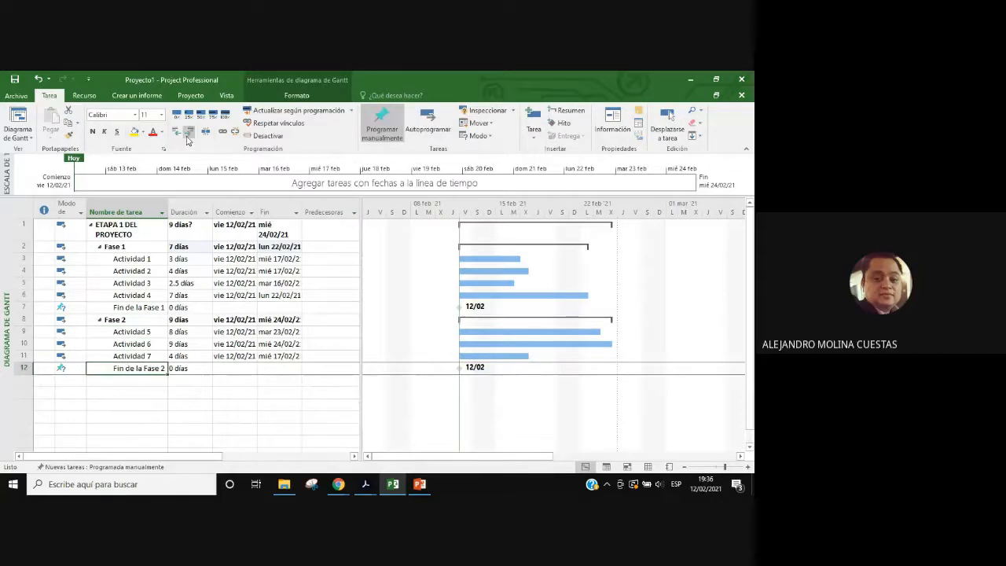
pyautogui.click(237, 418)
# Step: Color the milestone names Fin de la Fase 1 and Fin de la Fase 2 red
pyautogui.click(147, 306)
pyautogui.click(153, 131)
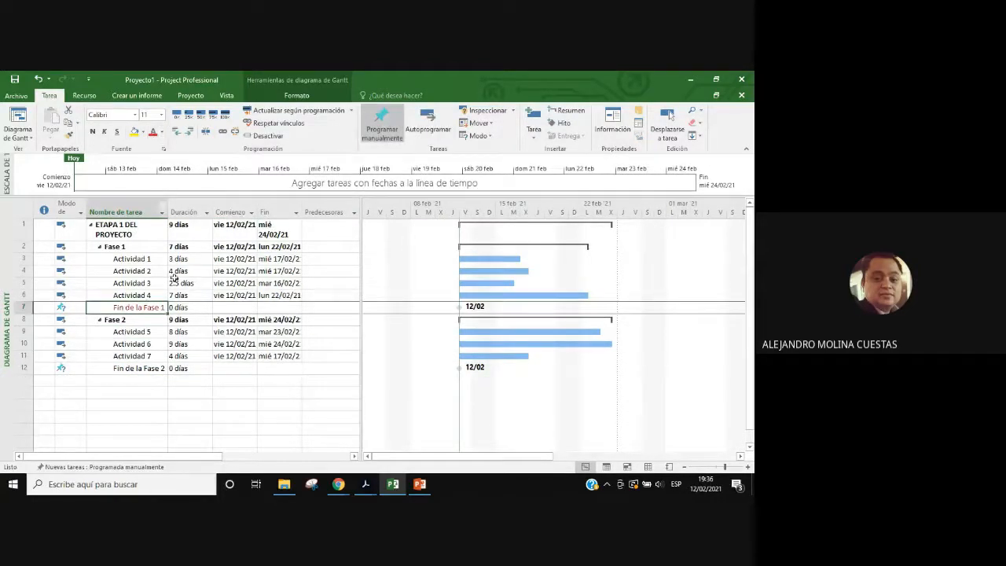
pyautogui.click(139, 368)
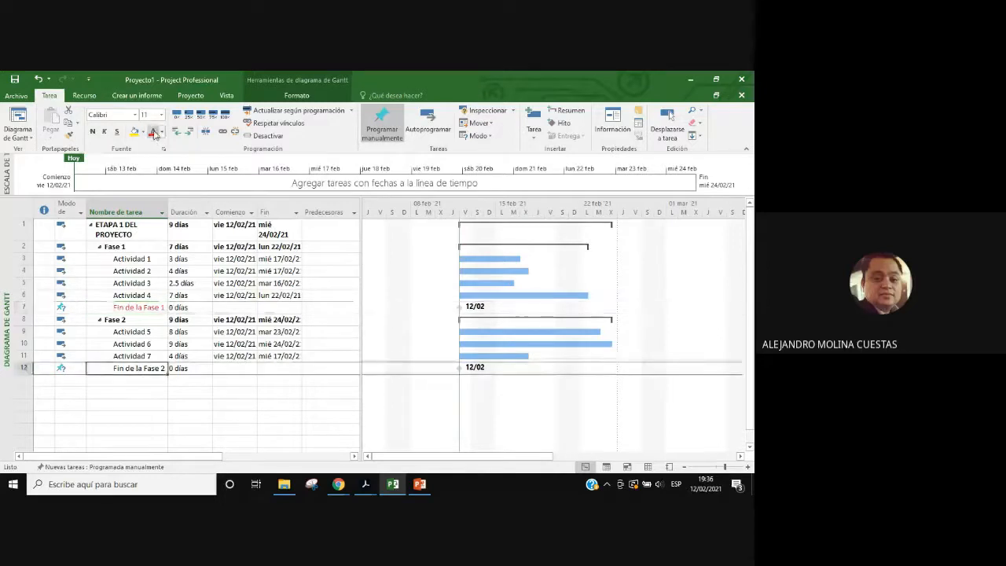
pyautogui.click(153, 132)
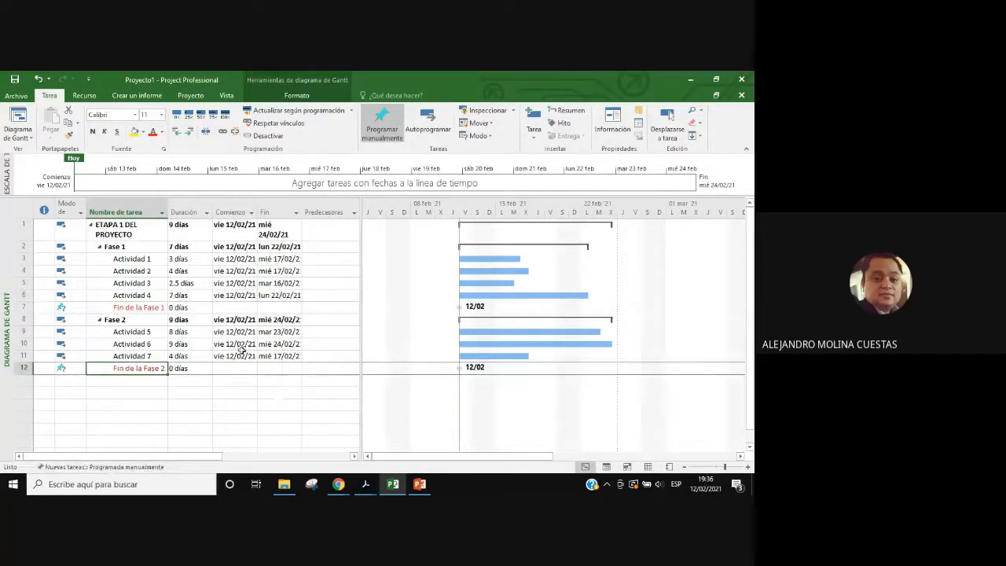
pyautogui.click(234, 379)
# Step: Review the task hierarchy by collapsing and expanding ETAPA 1 DEL PROYECTO, Fase 1 and Fase 2
pyautogui.click(137, 308)
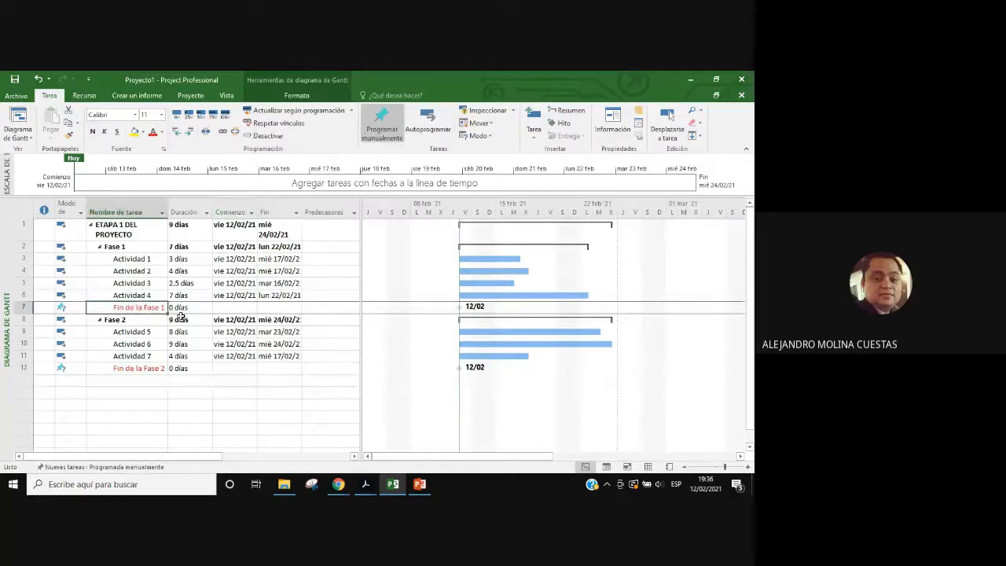
pyautogui.moveTo(132, 332); pyautogui.dragTo(132, 356)
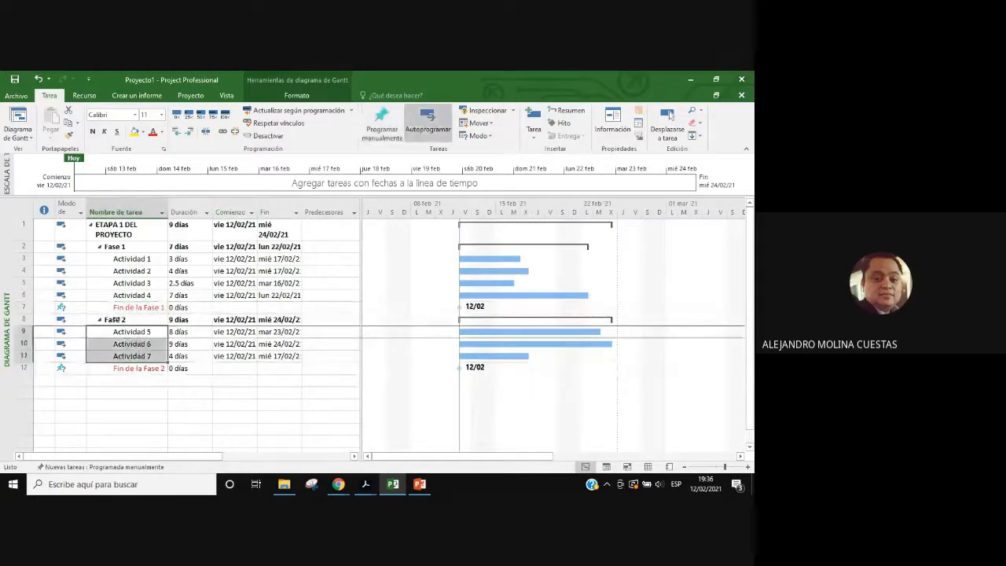
pyautogui.click(116, 319)
pyautogui.click(120, 245)
pyautogui.click(119, 225)
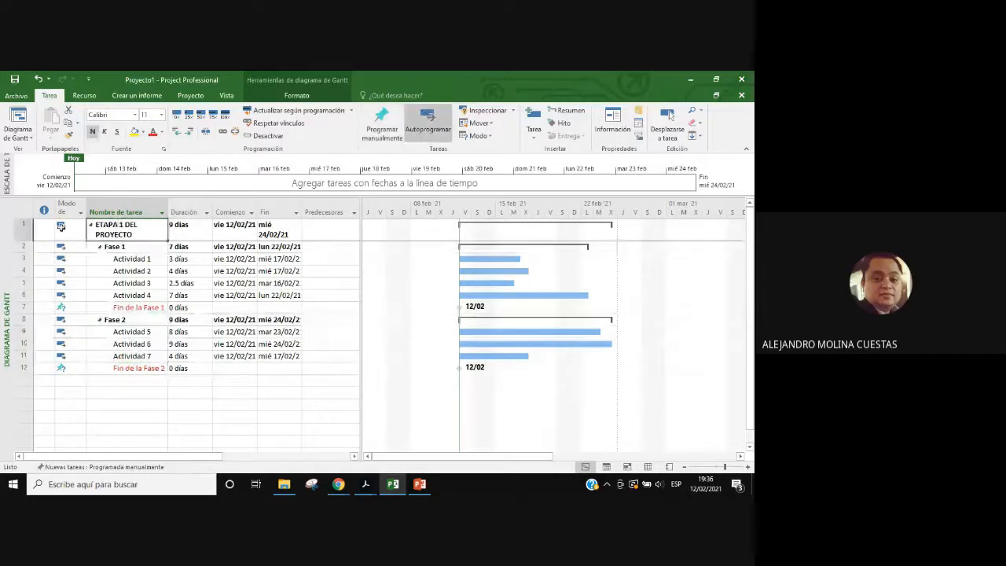
pyautogui.click(91, 225)
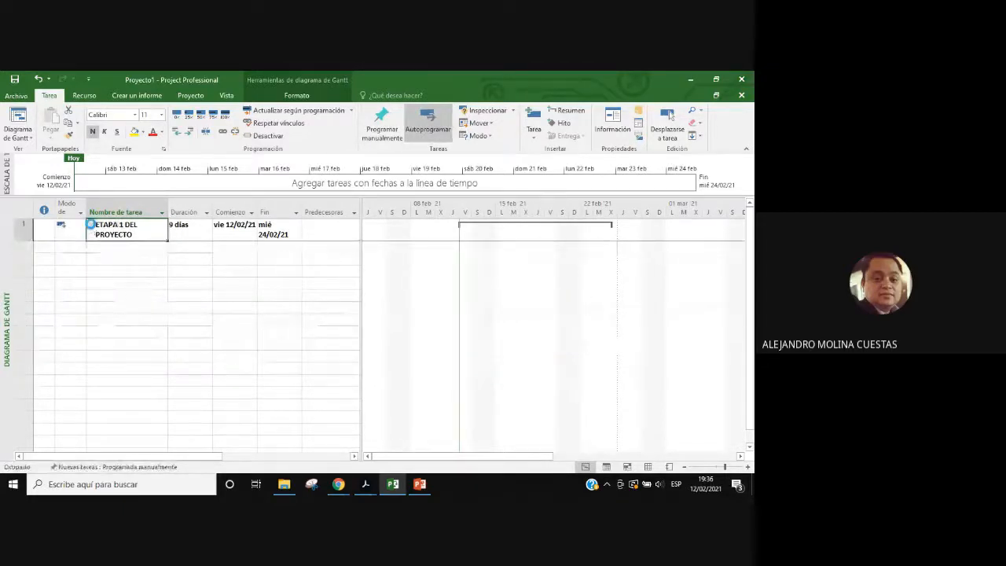
pyautogui.click(91, 225)
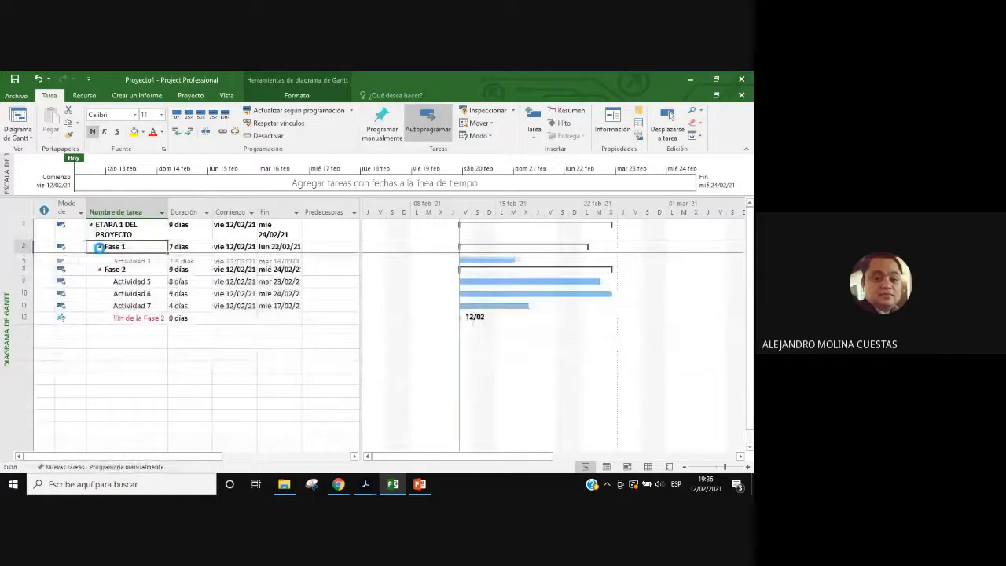
pyautogui.click(99, 269)
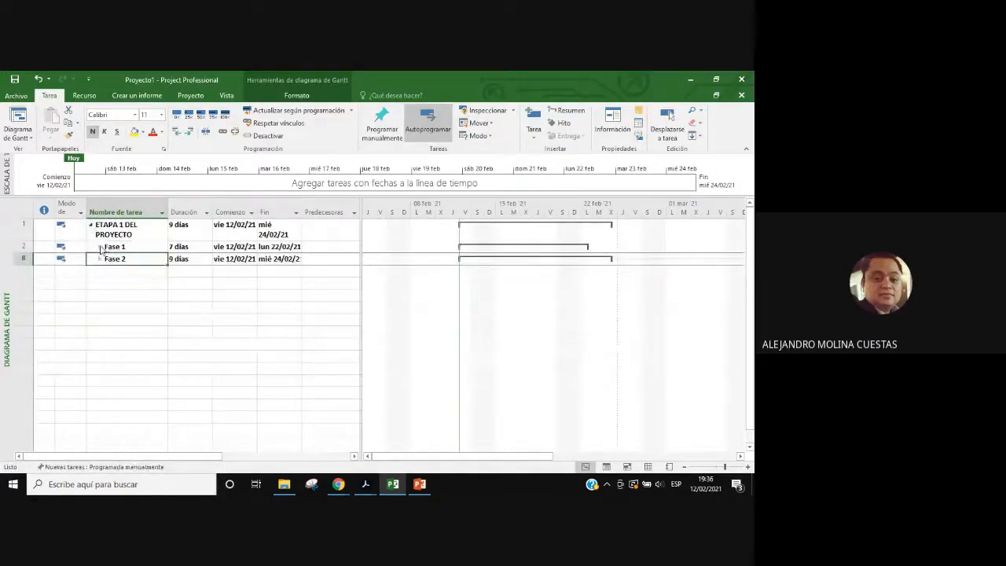
pyautogui.click(100, 247)
pyautogui.moveTo(132, 260); pyautogui.dragTo(138, 297)
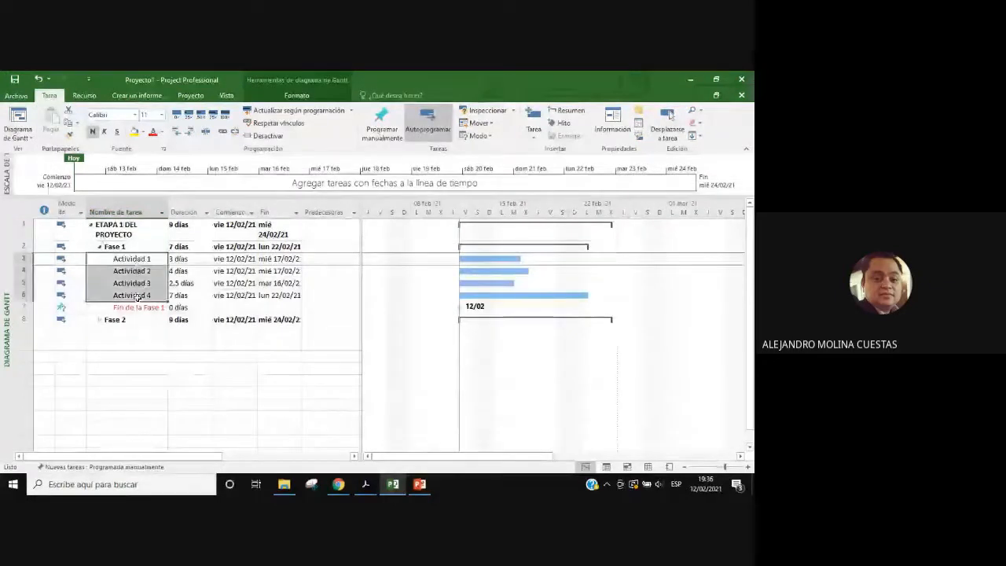
pyautogui.click(143, 307)
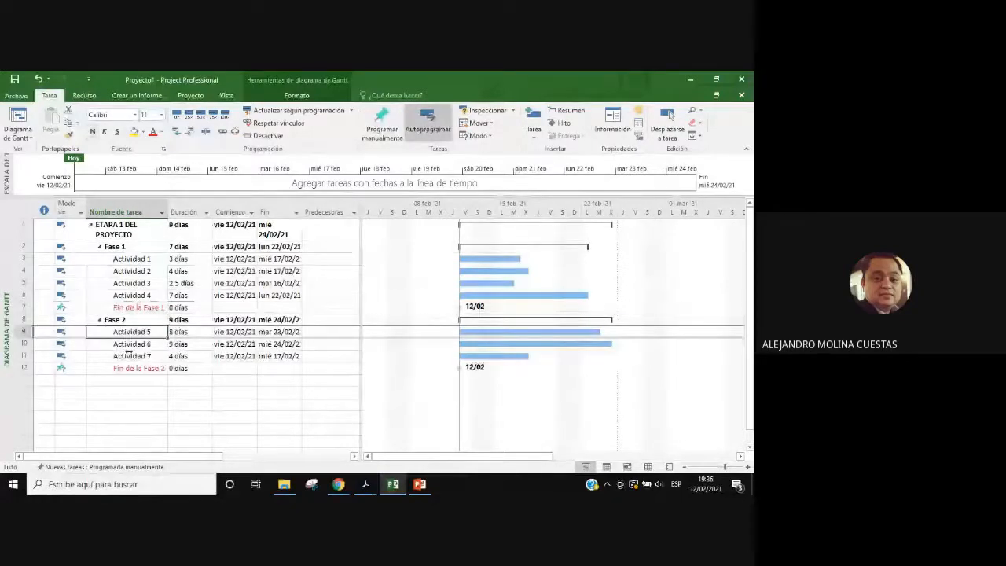
pyautogui.click(166, 368)
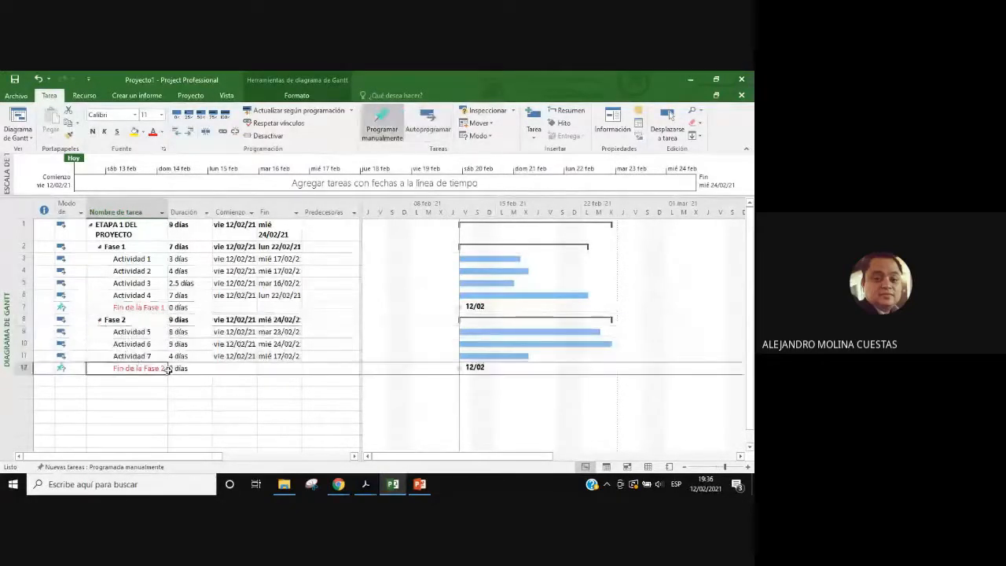
pyautogui.click(330, 416)
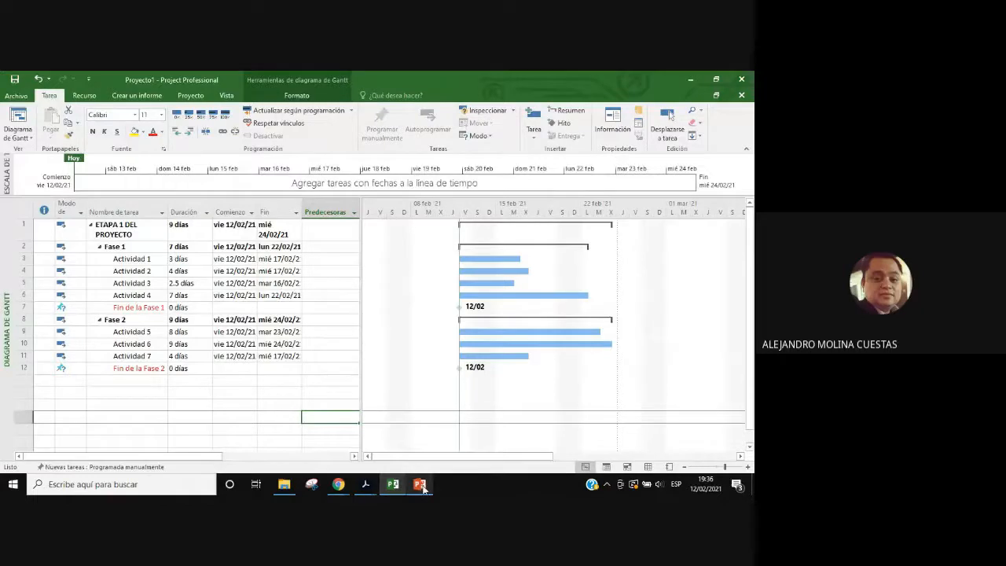
# Step: Glance at the PowerPoint milestones slide, read the PDF section on zooming the complete project, and return to Microsoft Project
pyautogui.moveTo(422, 487)
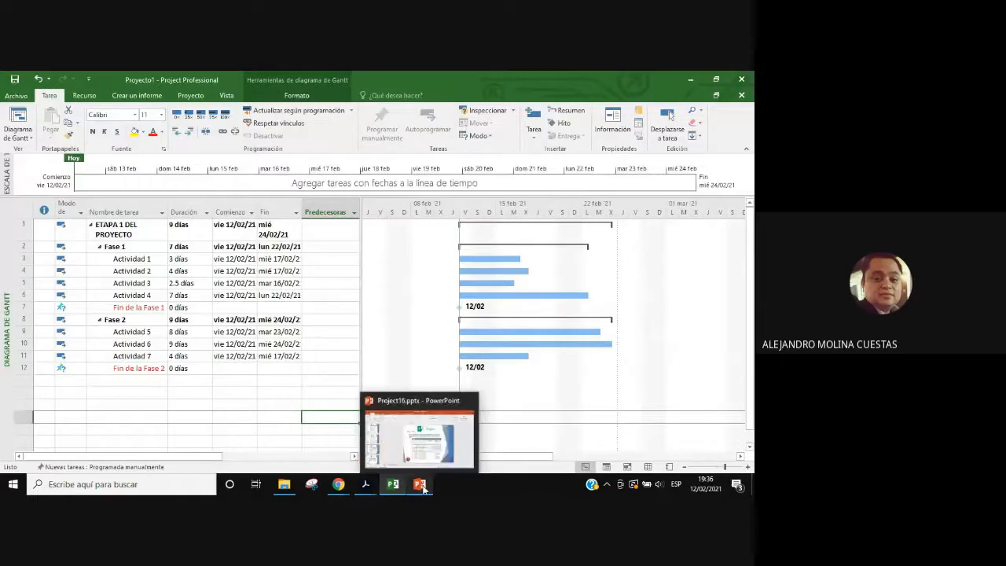
pyautogui.click(428, 446)
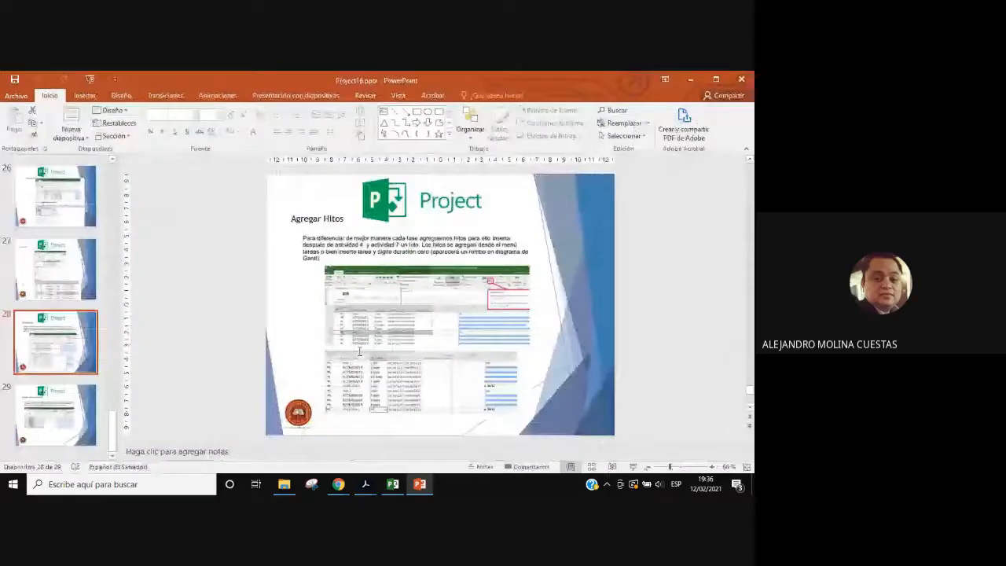
pyautogui.click(365, 485)
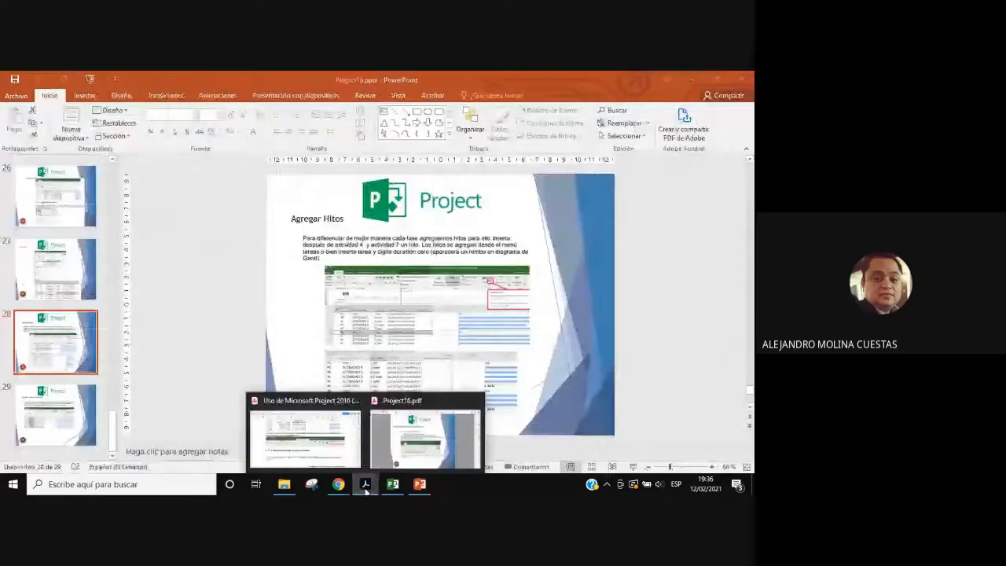
pyautogui.click(340, 458)
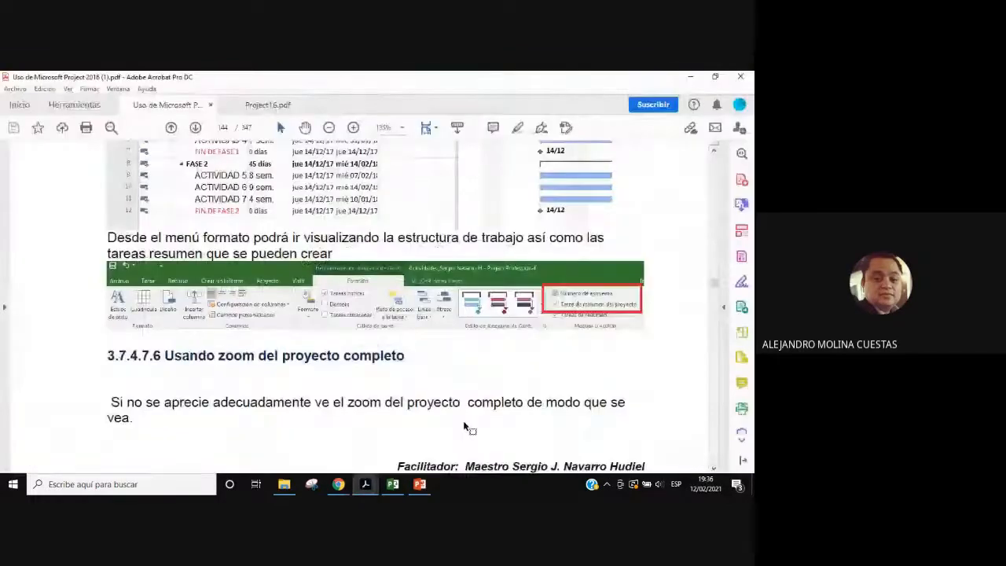
pyautogui.scroll(-1, 464, 425)
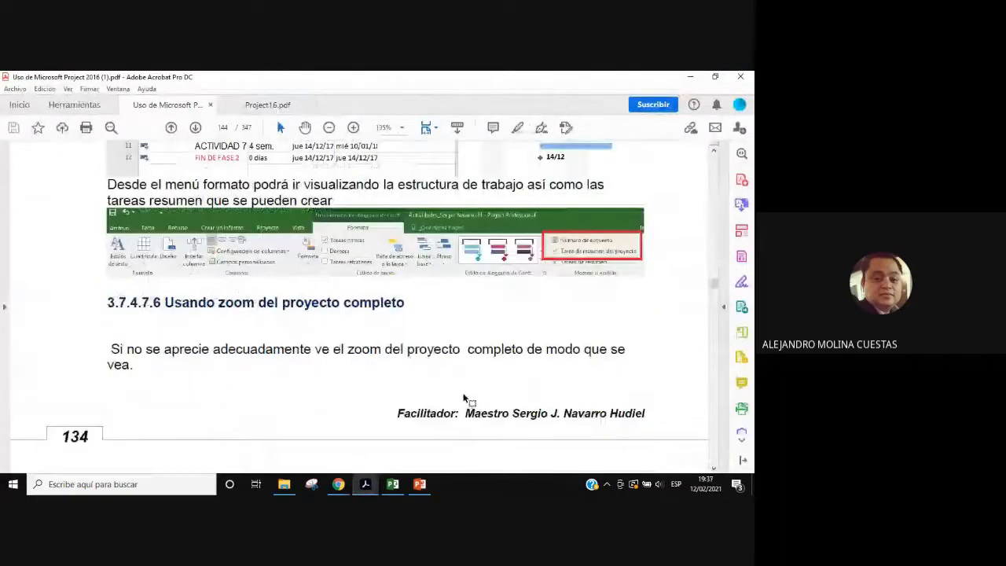
pyautogui.scroll(-1, 470, 390)
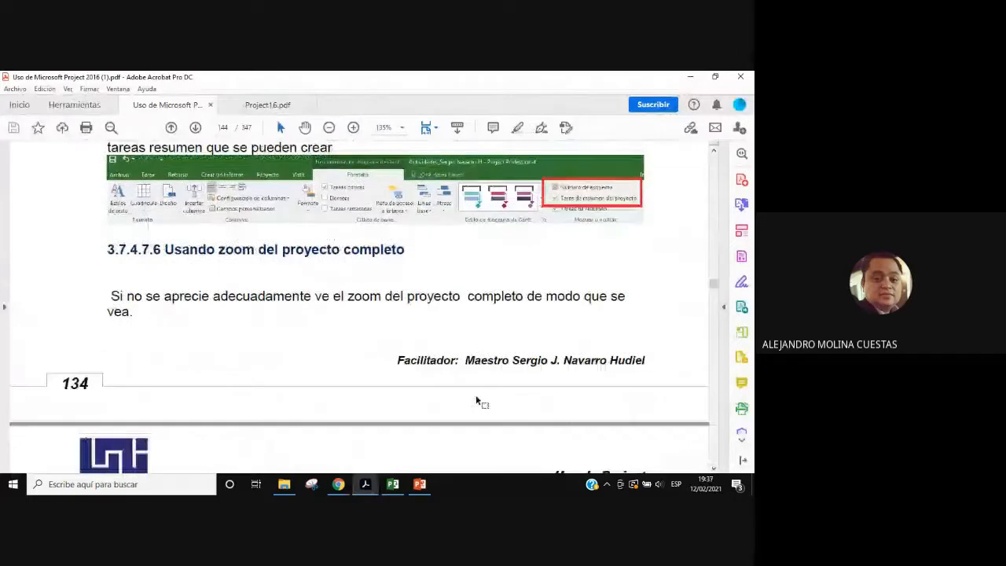
pyautogui.scroll(-1, 475, 396)
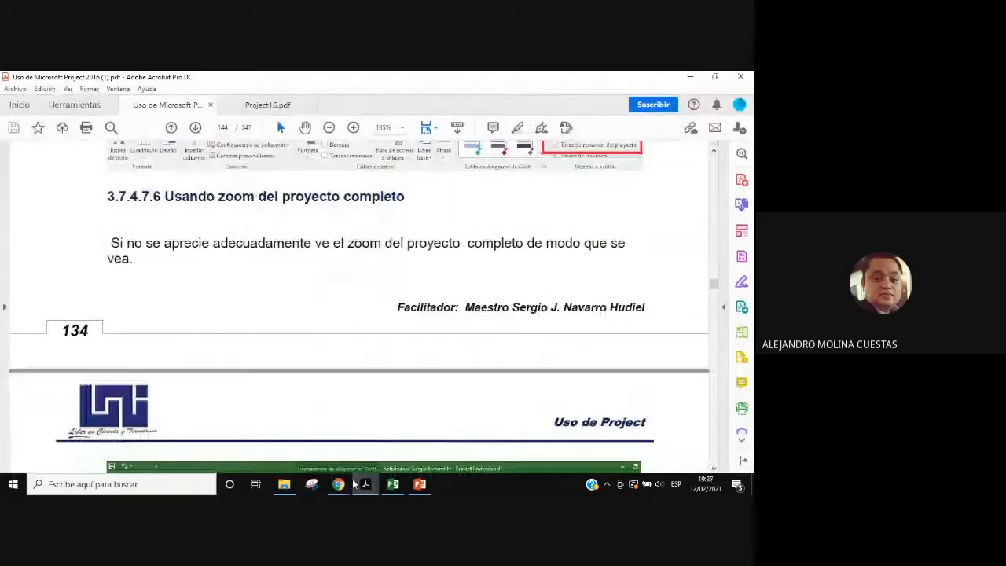
pyautogui.click(392, 484)
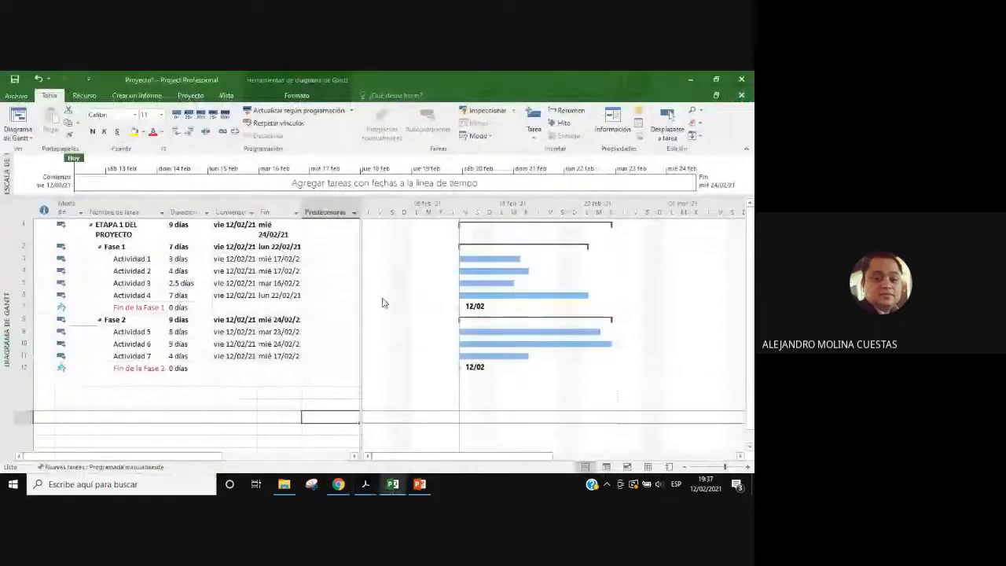
# Step: Set the Gantt chart zoom to 1 semana and bring the task bars into view
pyautogui.click(226, 95)
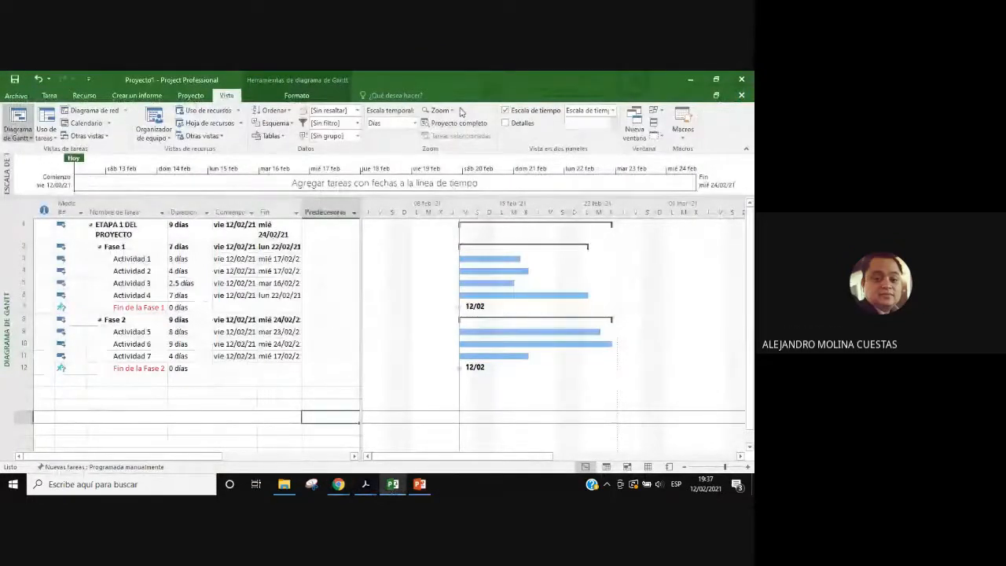
pyautogui.click(452, 115)
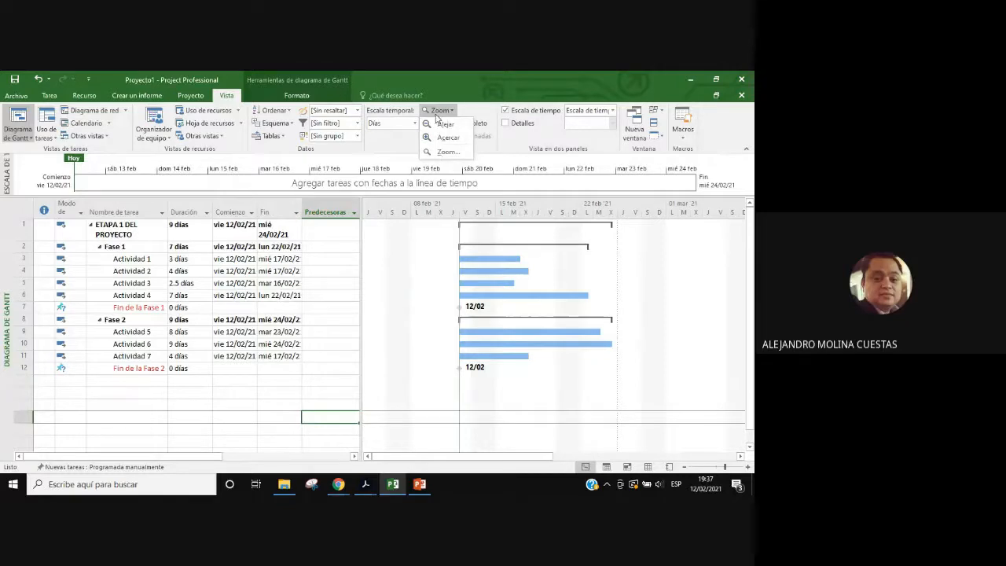
pyautogui.click(447, 151)
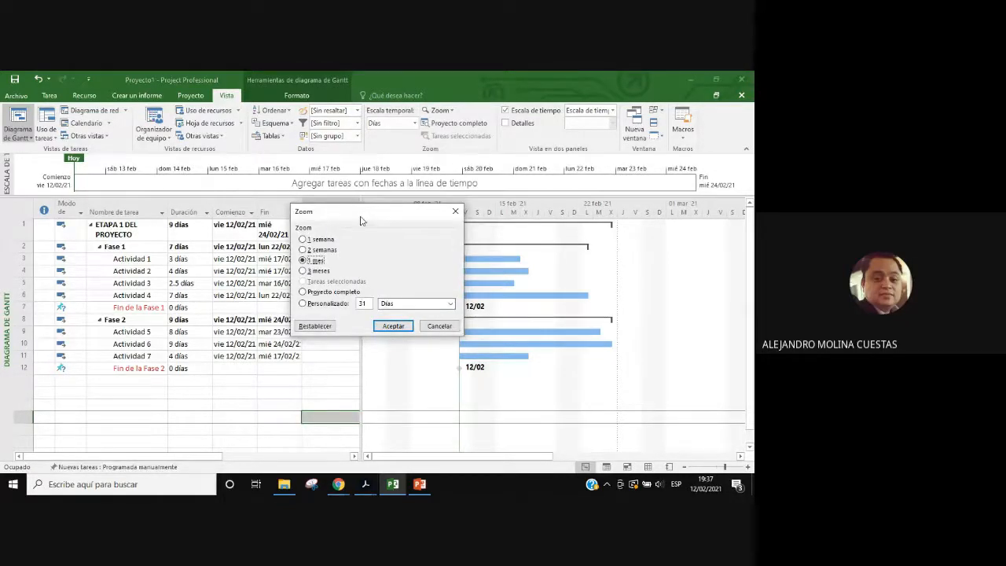
pyautogui.moveTo(360, 220); pyautogui.dragTo(245, 298)
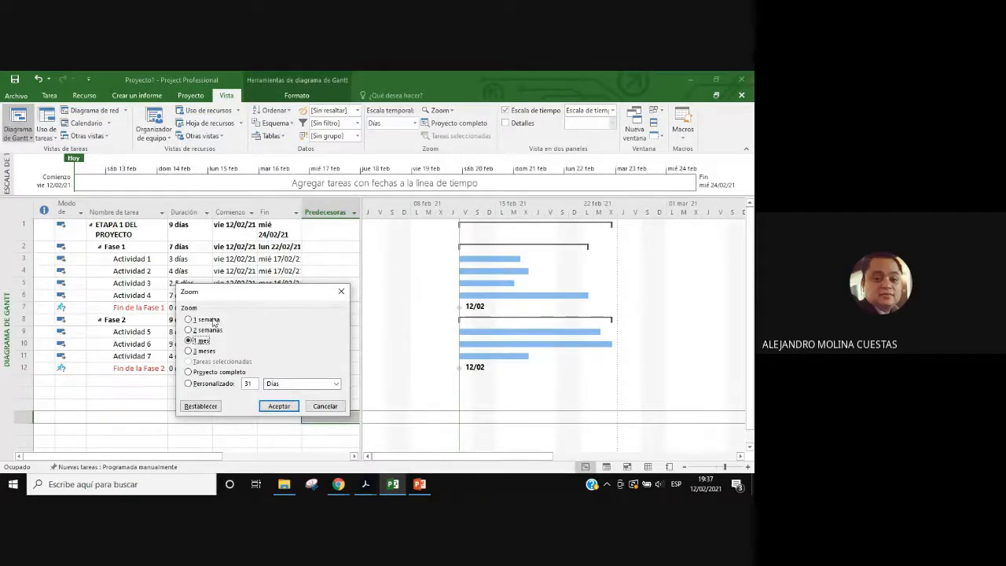
pyautogui.click(206, 321)
pyautogui.click(284, 407)
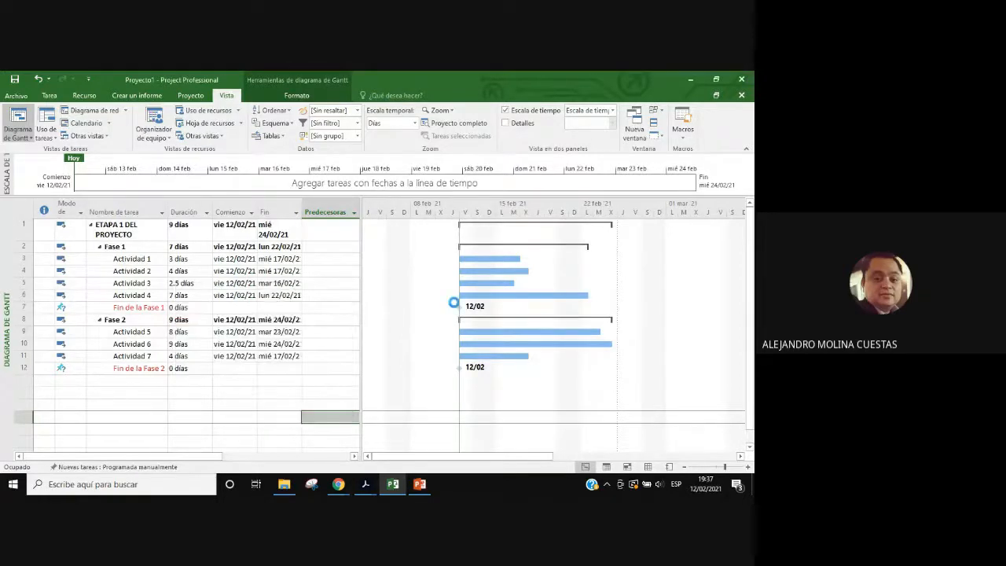
pyautogui.click(739, 456)
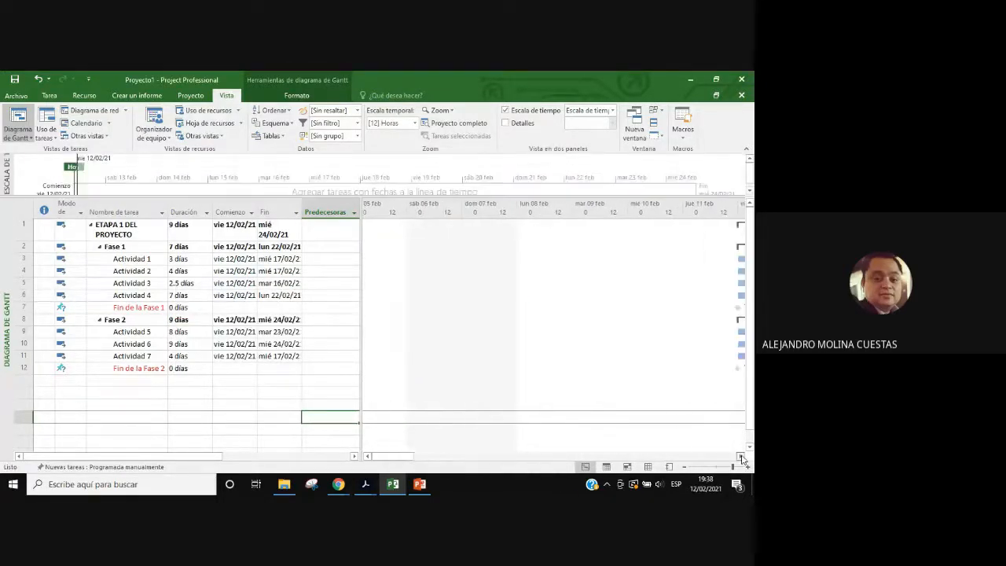
pyautogui.click(740, 455)
pyautogui.click(740, 456)
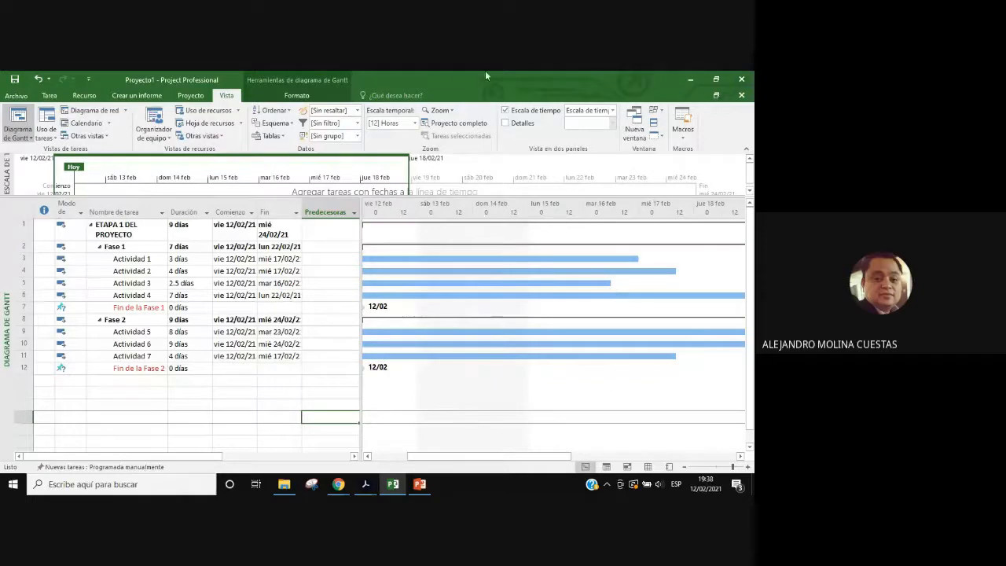
# Step: Set the Gantt chart zoom to 1 mes and show the task bars from the project start
pyautogui.click(449, 115)
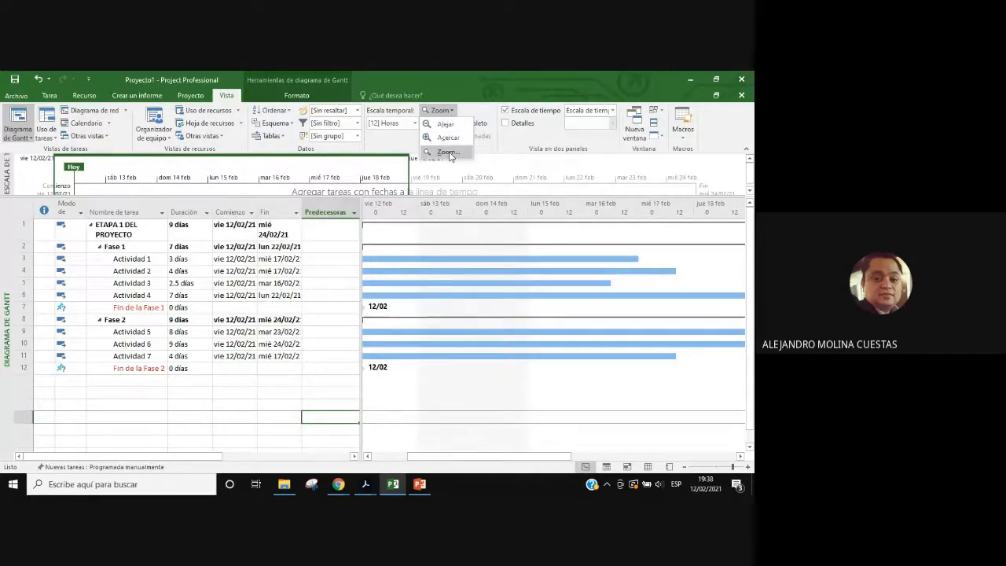
pyautogui.click(448, 152)
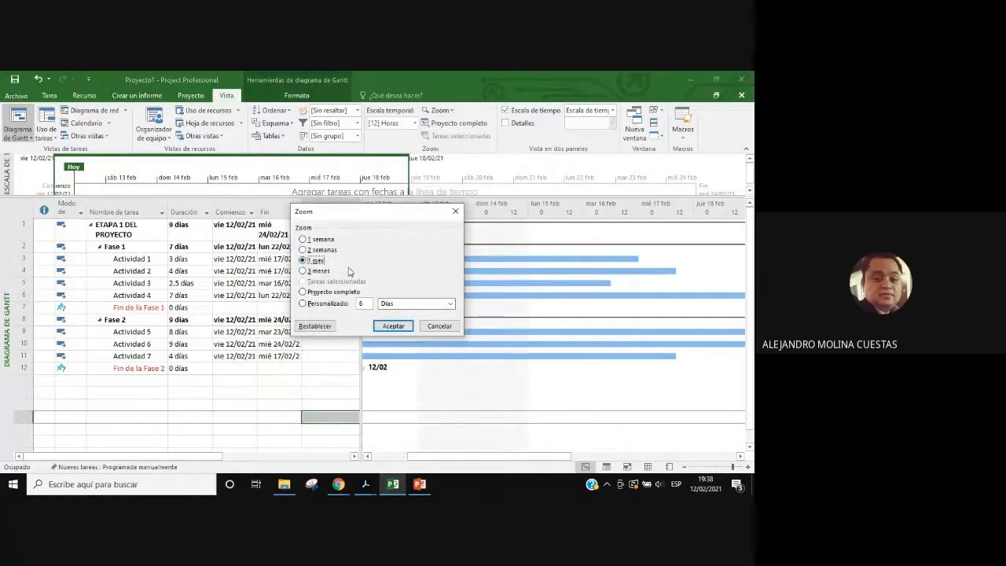
pyautogui.click(393, 325)
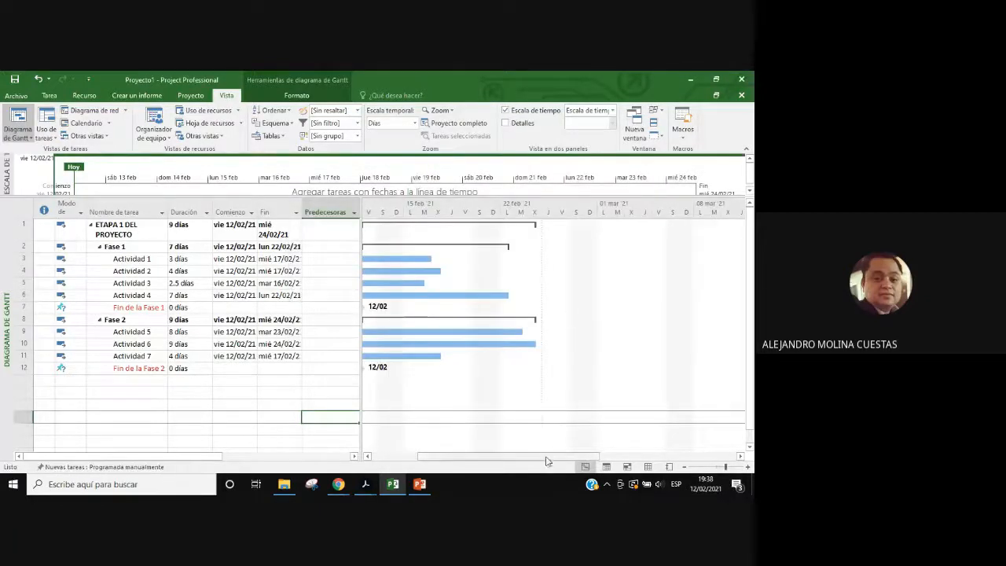
pyautogui.moveTo(546, 457); pyautogui.dragTo(482, 457)
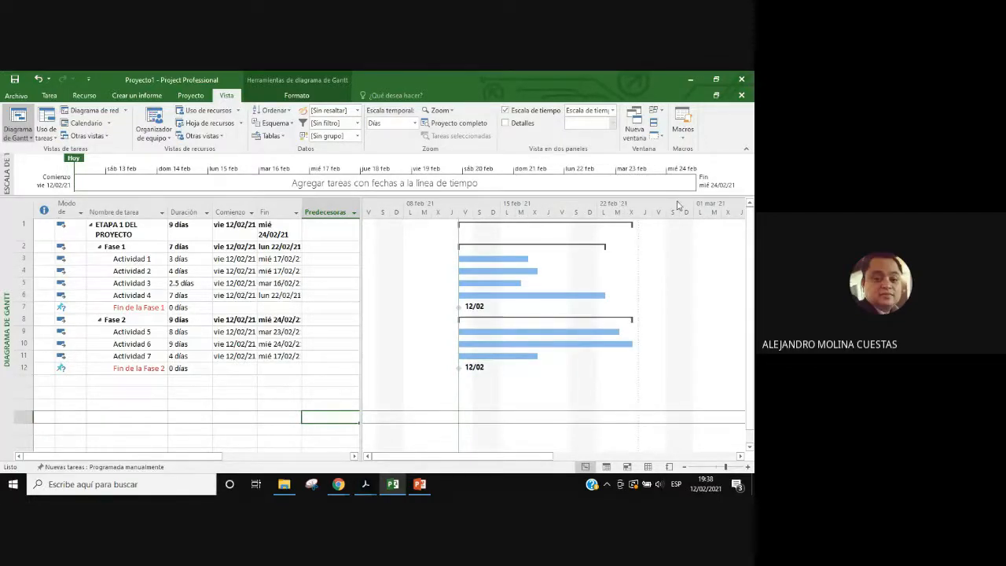
# Step: Zoom the Gantt chart to Proyecto completo, and zoom it out manually to a wider date range
pyautogui.click(442, 113)
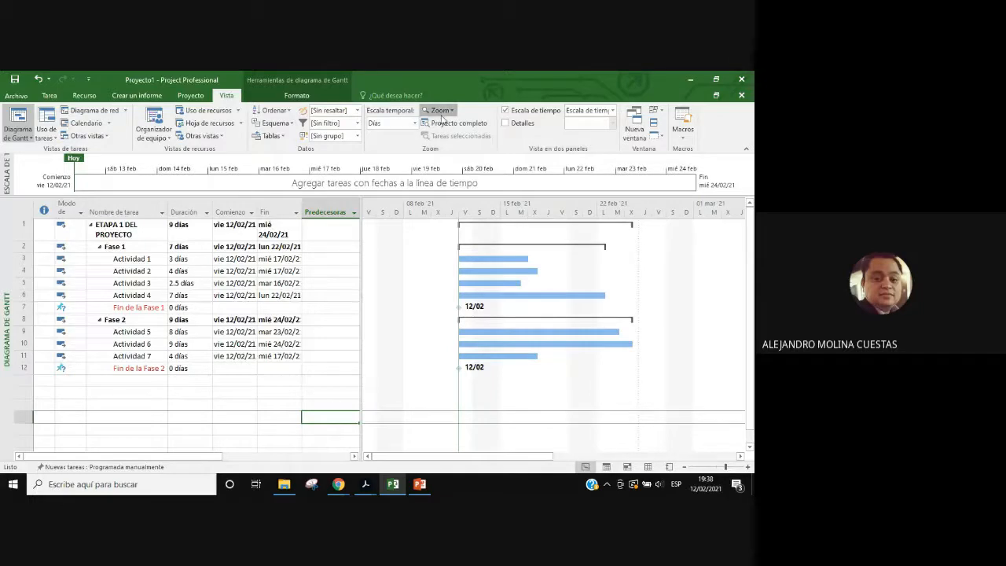
pyautogui.click(450, 156)
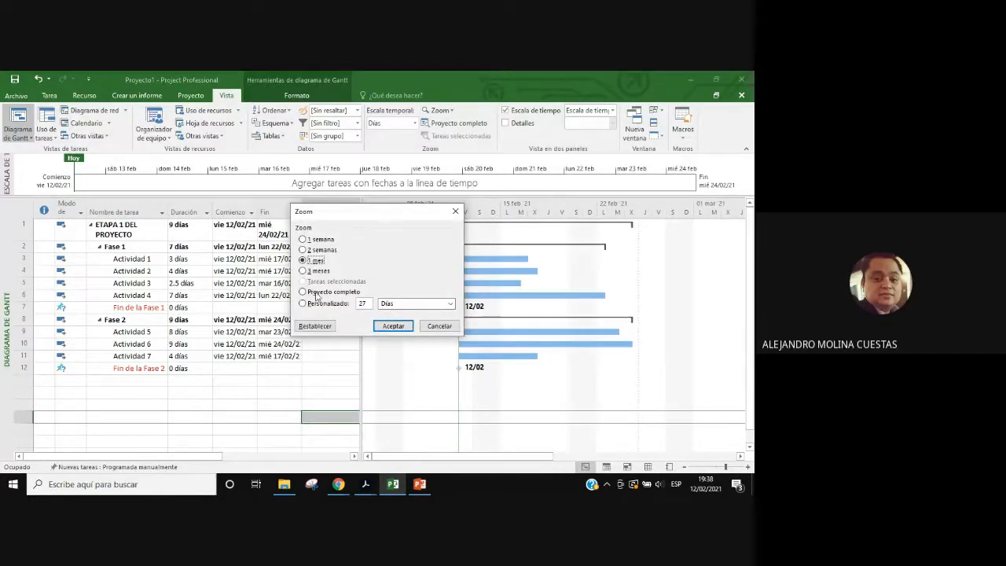
pyautogui.click(318, 293)
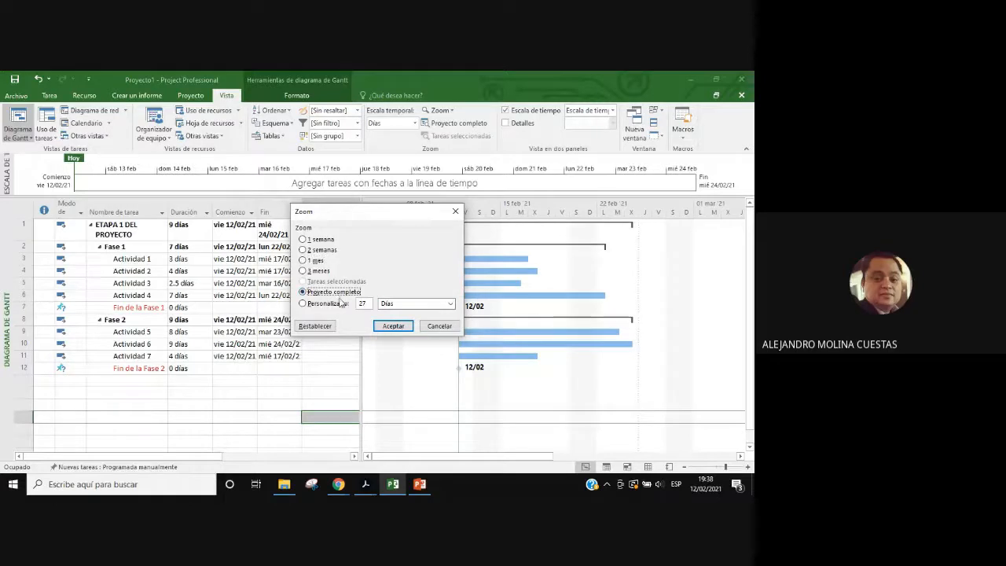
pyautogui.click(391, 327)
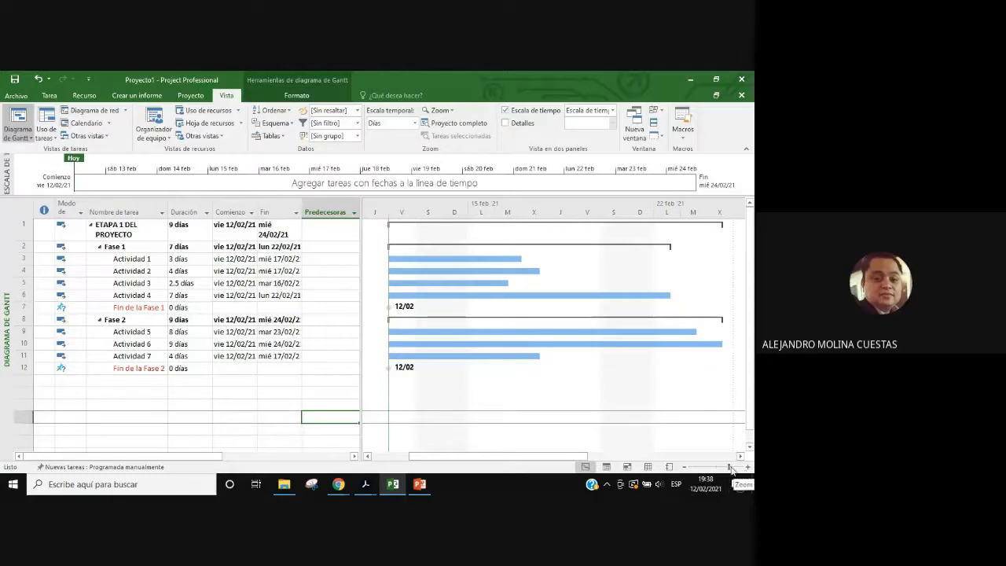
pyautogui.moveTo(731, 469)
pyautogui.mouseDown()
pyautogui.moveTo(706, 470)
pyautogui.moveTo(727, 470)
pyautogui.mouseUp()
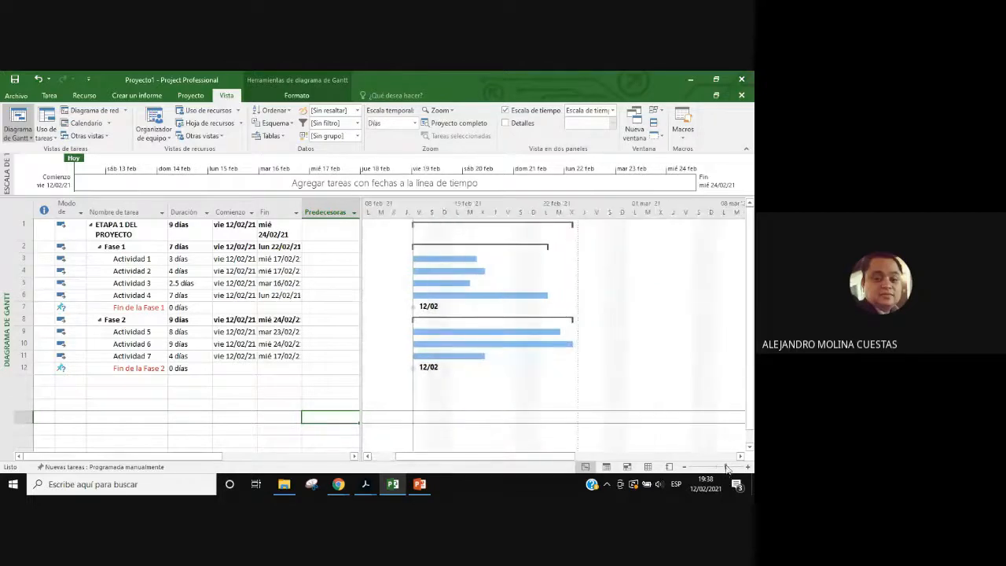
# Step: Fit the whole project in the Gantt chart again using the Proyecto completo zoom option
pyautogui.click(445, 111)
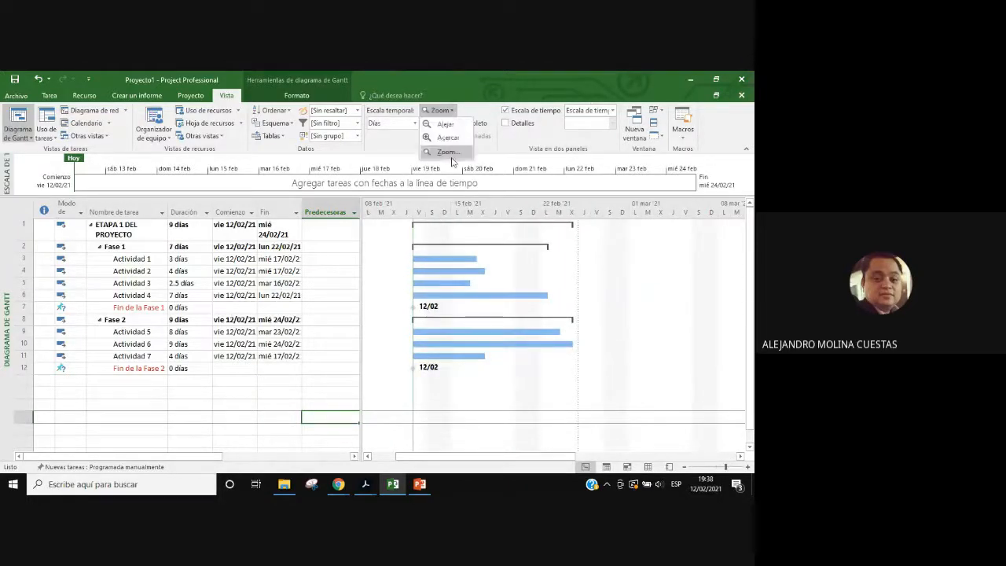
pyautogui.click(442, 154)
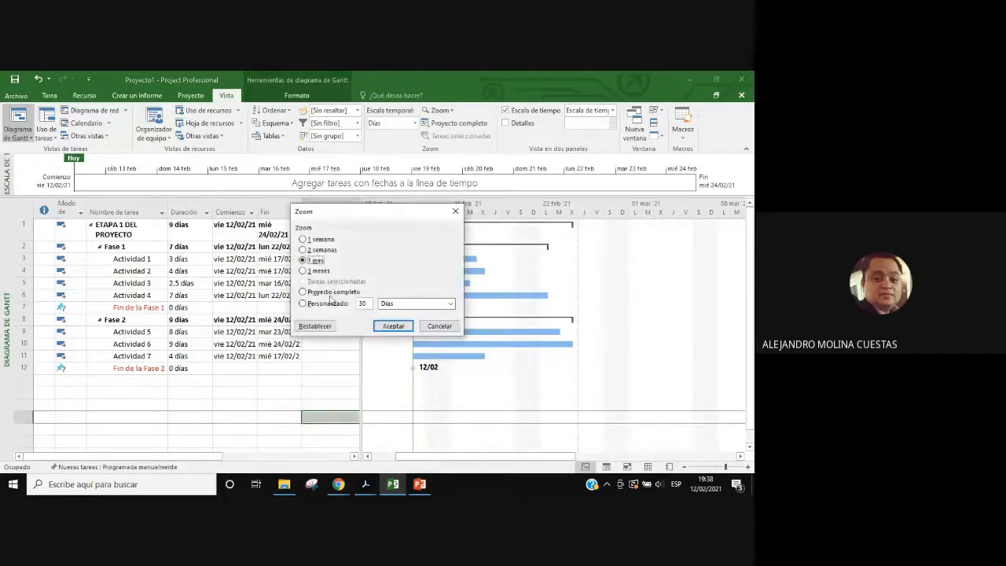
pyautogui.click(331, 292)
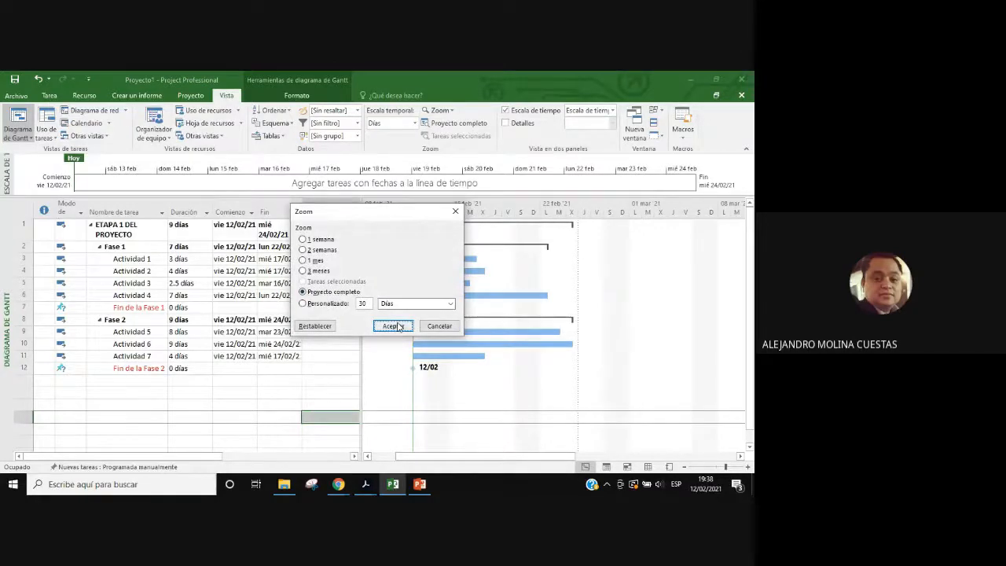
pyautogui.click(399, 327)
# Step: Switch to the Uso de Microsoft Project PDF in Acrobat and read through its pages on the zoom options
pyautogui.moveTo(362, 469)
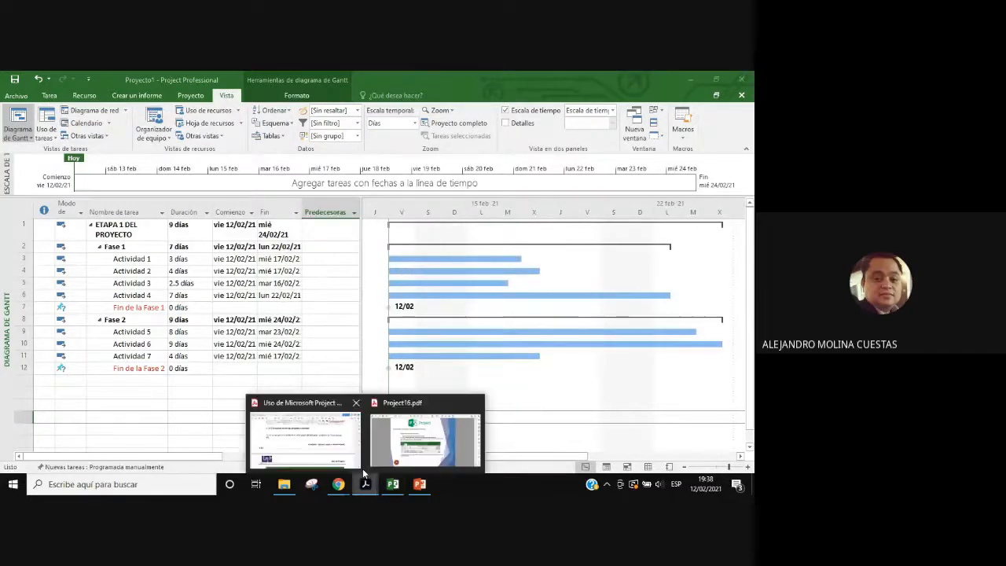
pyautogui.click(325, 449)
pyautogui.scroll(-5, 337, 415)
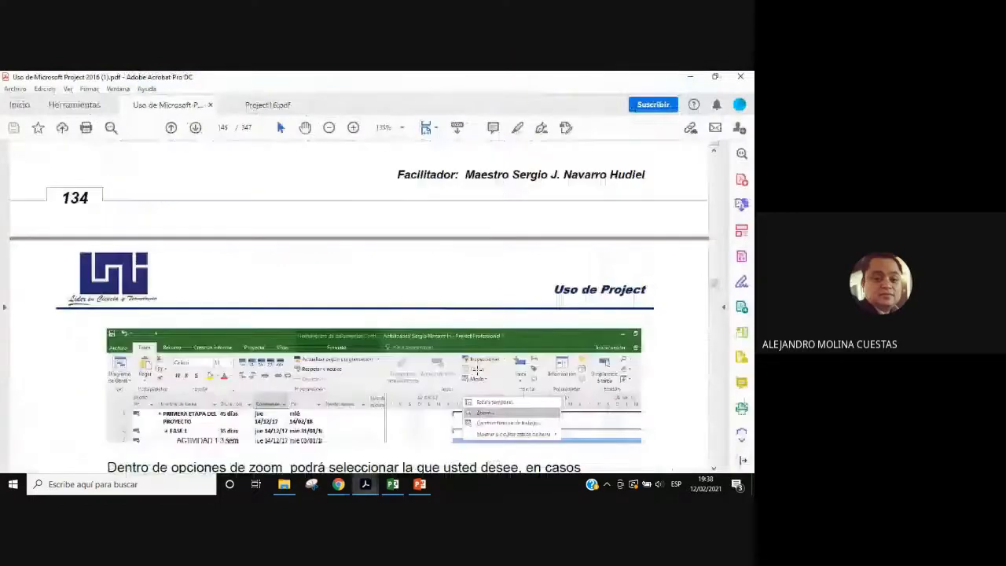
pyautogui.scroll(-10, 480, 372)
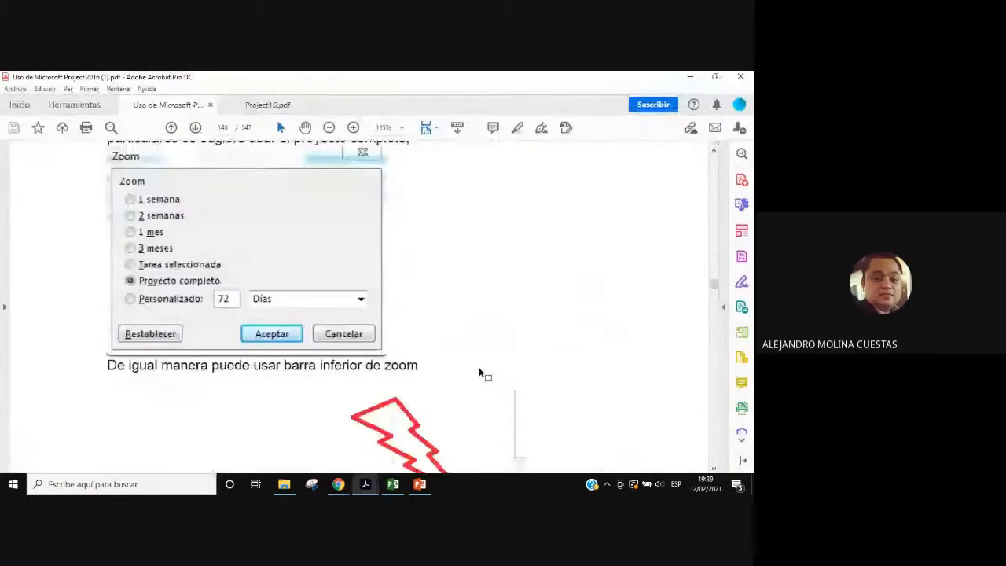
pyautogui.scroll(-8, 479, 368)
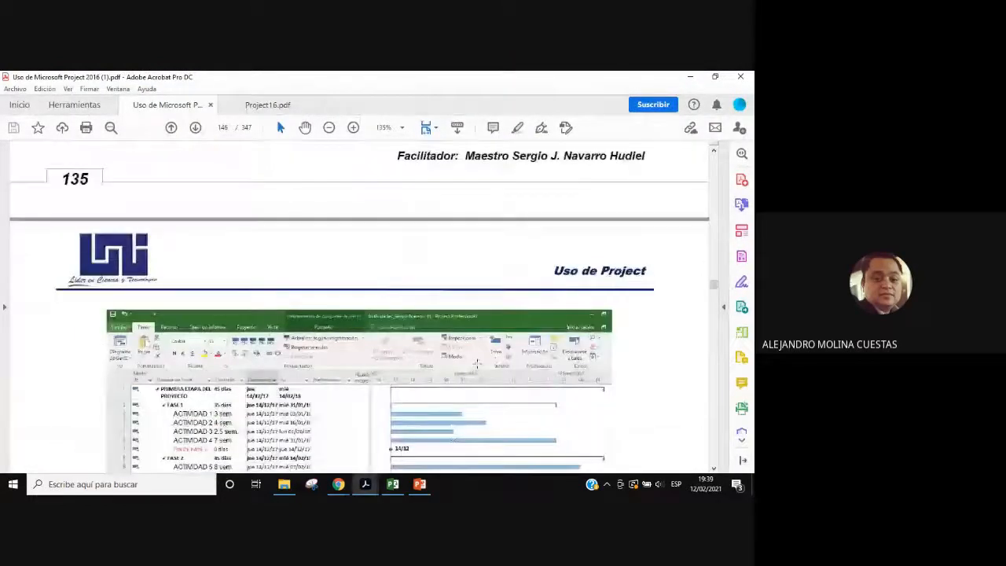
pyautogui.scroll(-2, 477, 363)
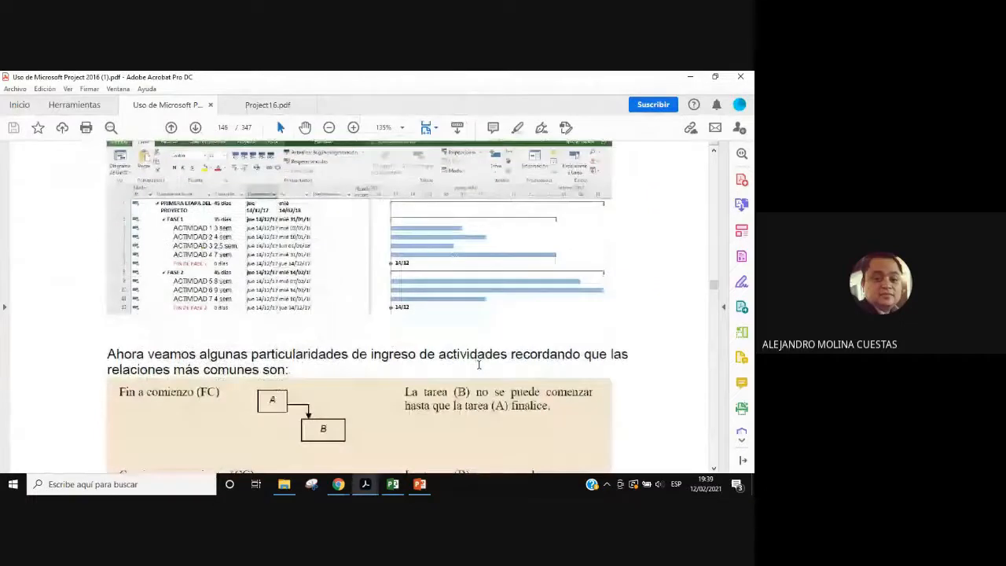
# Step: Read the PDF section on the common task relationships: Fin a comienzo, Comienzo a comienzo, Fin a fin and Comienzo a fin
pyautogui.scroll(1, 479, 364)
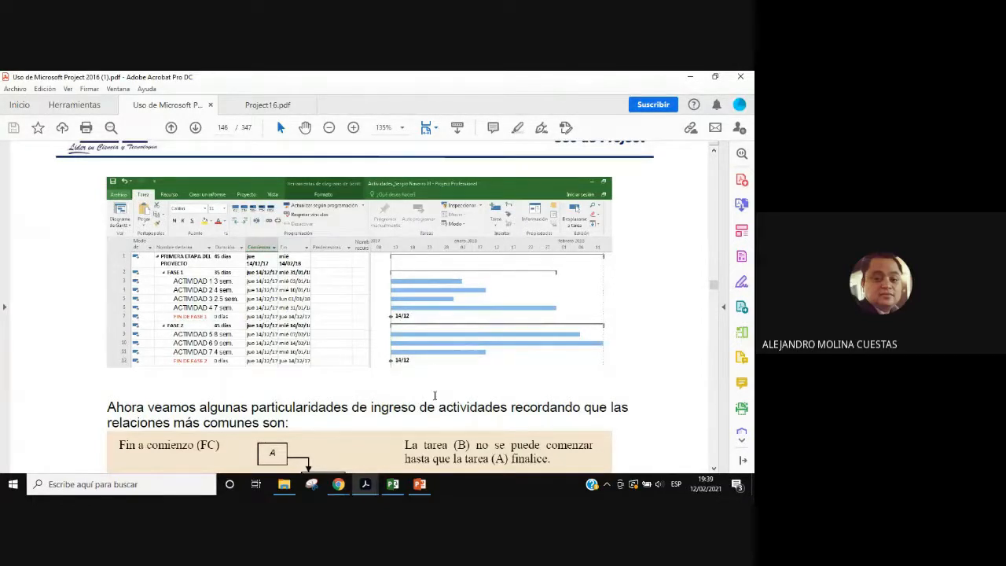
pyautogui.scroll(-1, 425, 391)
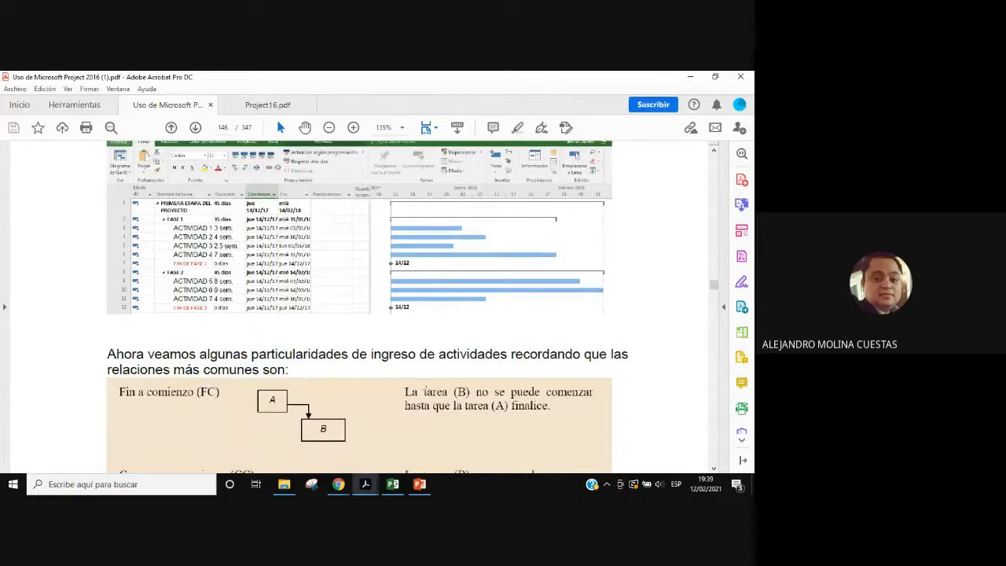
pyautogui.scroll(-2, 424, 390)
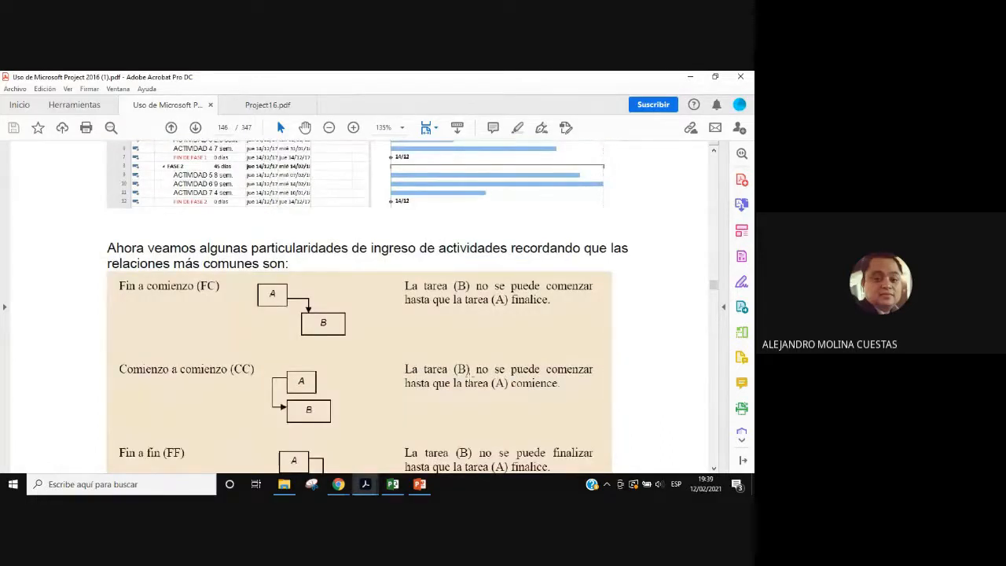
pyautogui.scroll(-1, 470, 376)
pyautogui.scroll(-1, 469, 377)
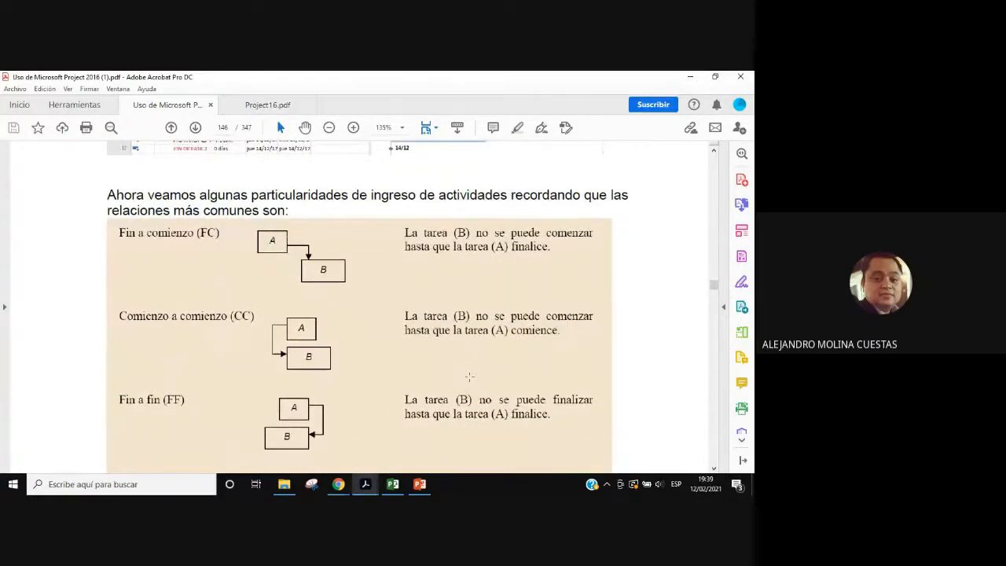
pyautogui.scroll(3, 469, 376)
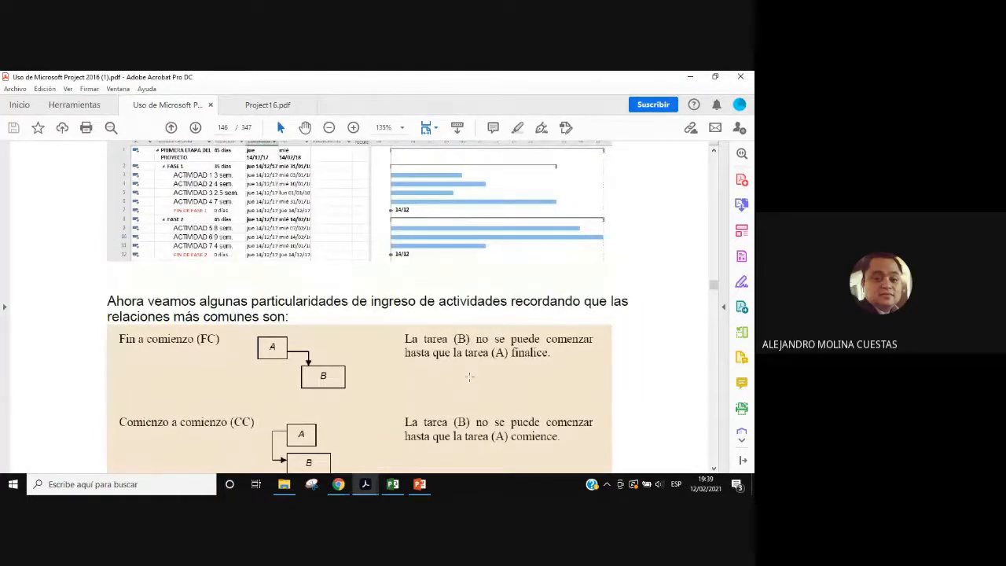
pyautogui.scroll(-6, 470, 376)
pyautogui.scroll(2, 469, 375)
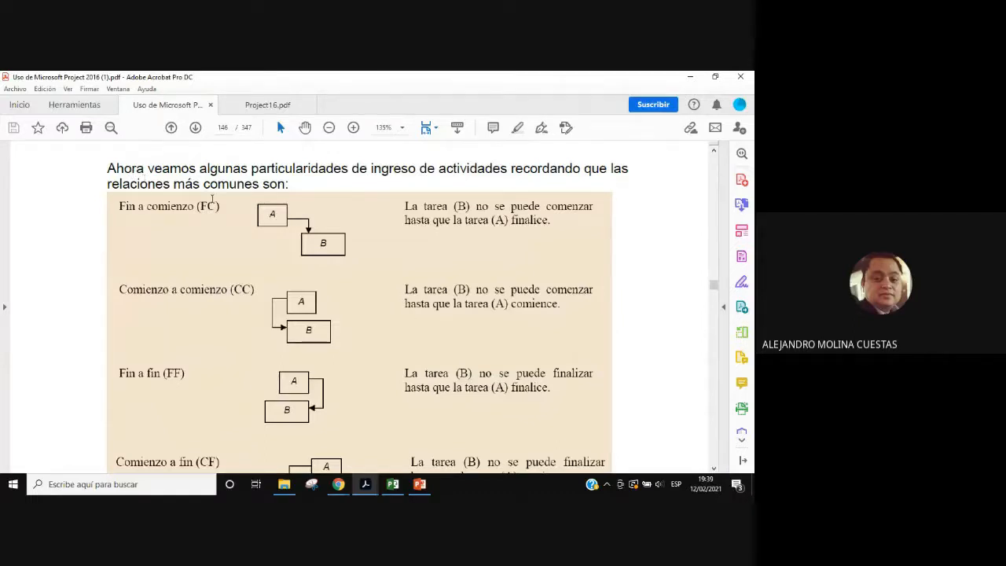
# Step: Return to Microsoft Project and add Actividad 1 as the predecessor of Actividad 2 in its task information
pyautogui.click(392, 484)
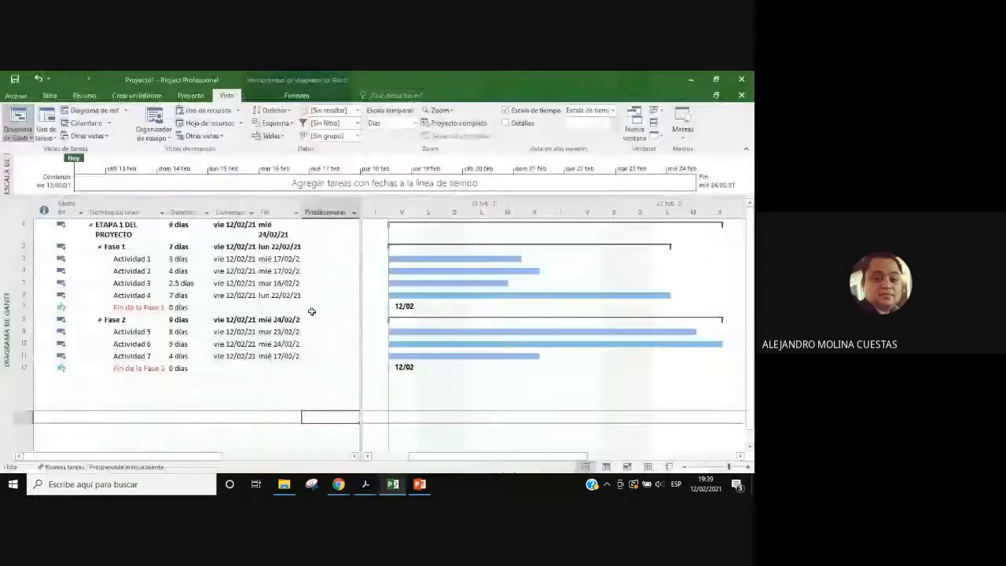
pyautogui.click(228, 393)
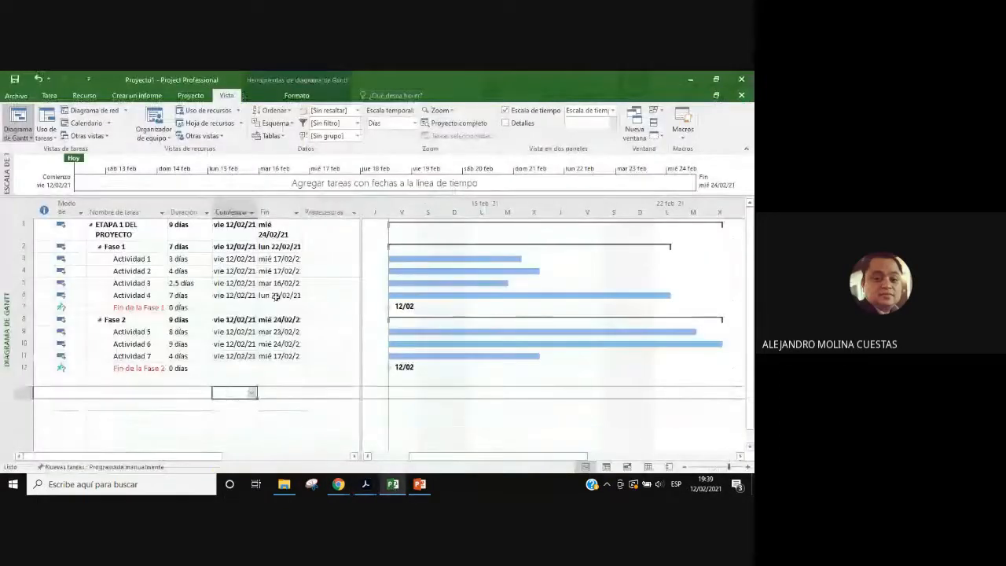
pyautogui.click(131, 261)
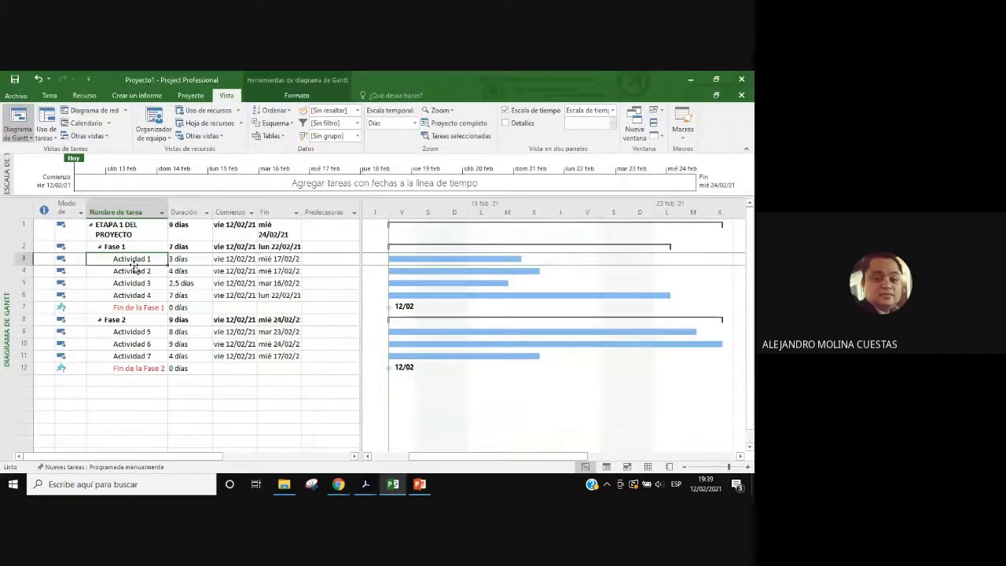
pyautogui.click(135, 274)
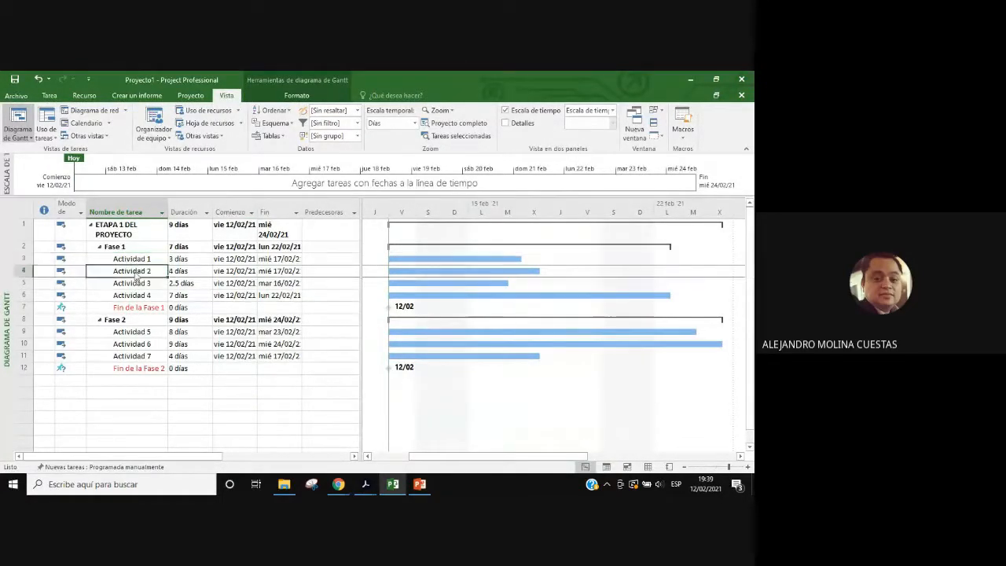
pyautogui.doubleClick(135, 274)
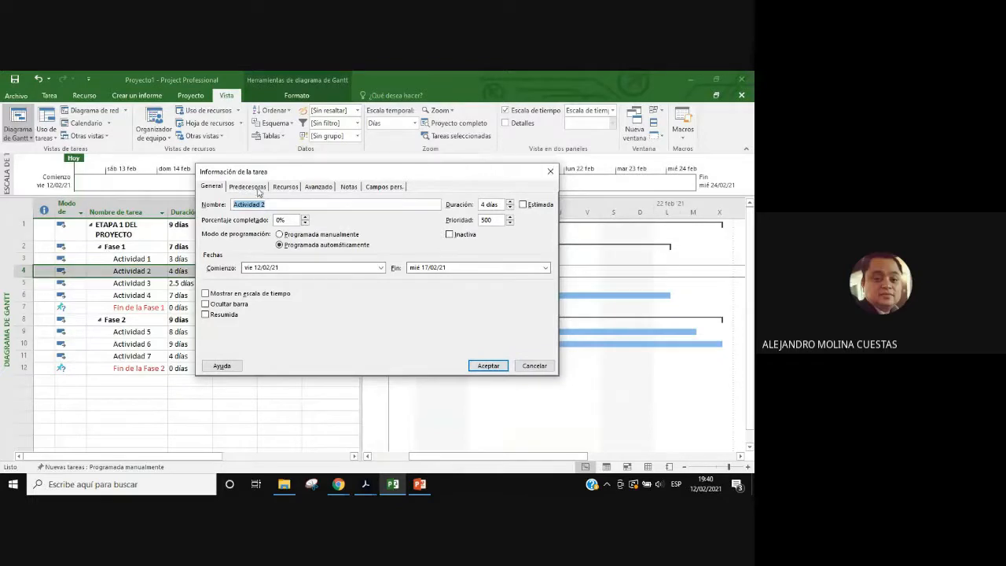
pyautogui.click(248, 187)
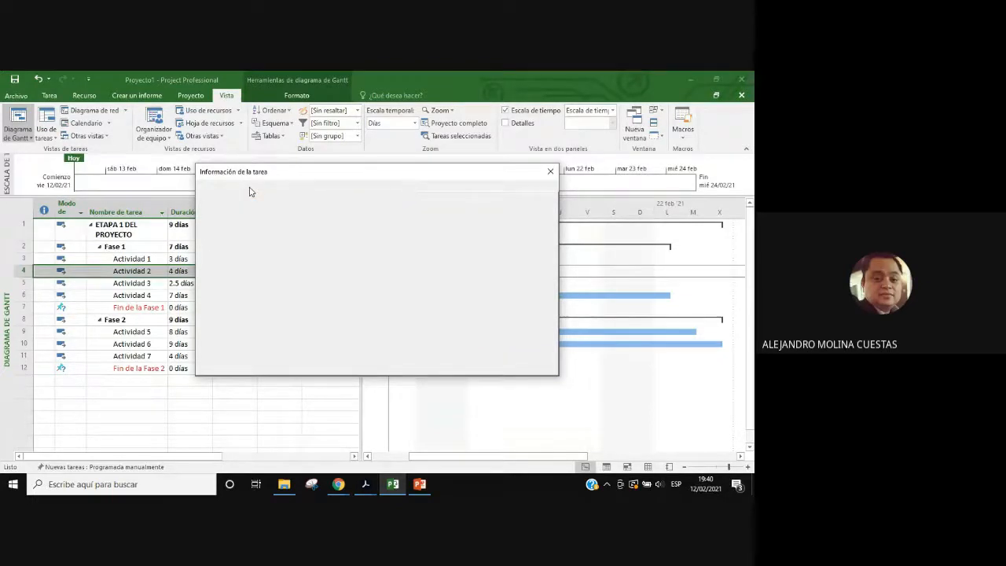
pyautogui.click(275, 236)
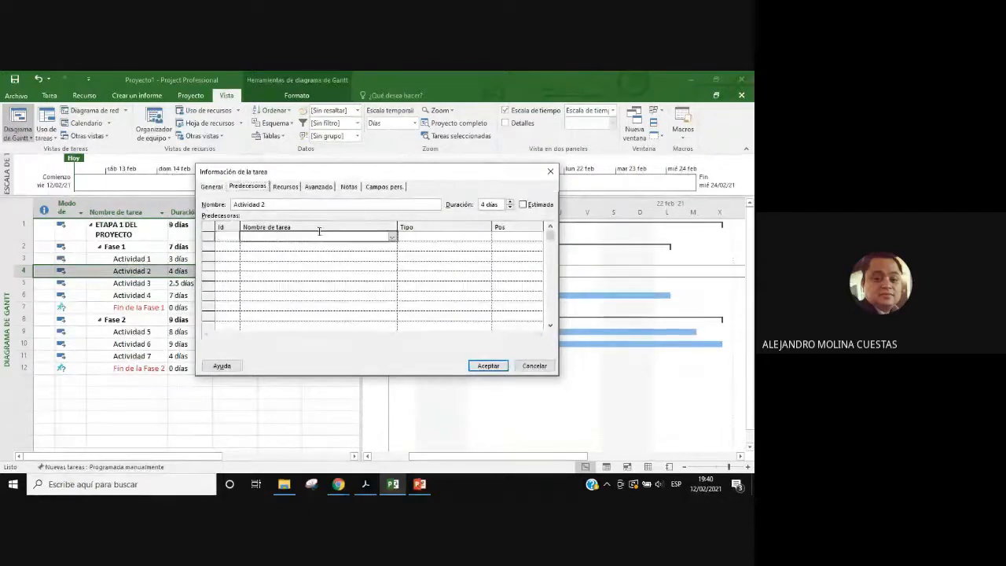
pyautogui.click(392, 236)
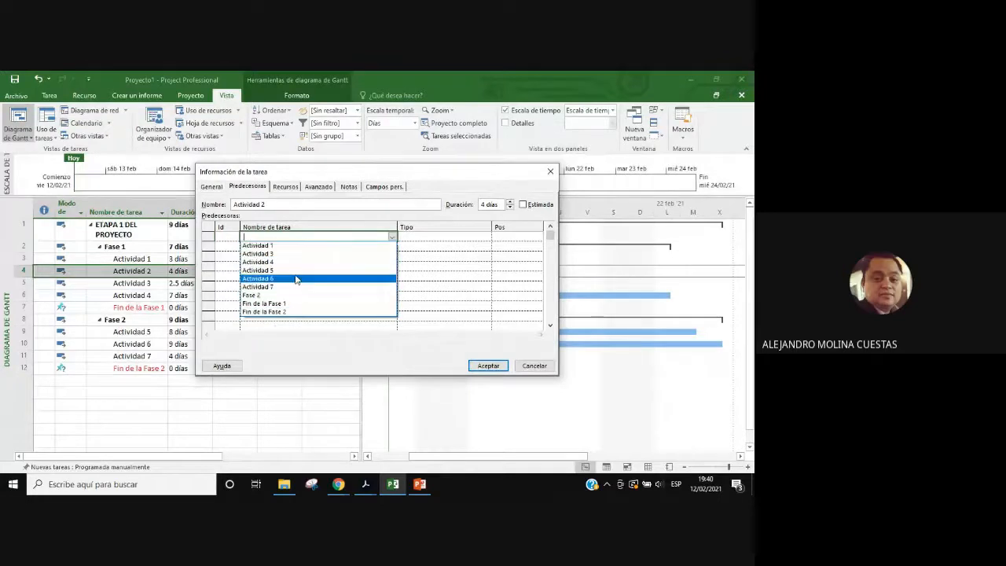
pyautogui.click(273, 246)
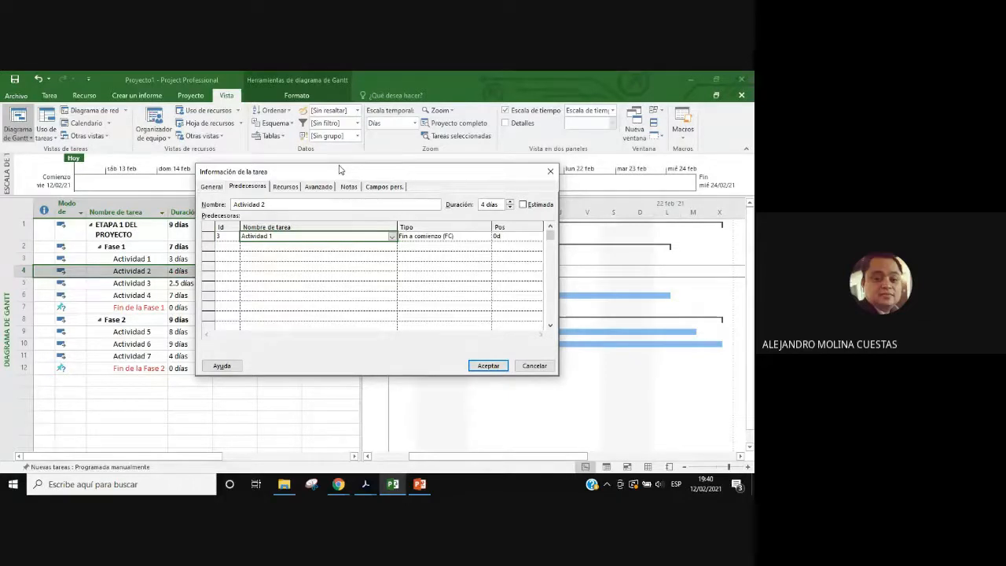
# Step: Review the link types offered for Actividad 2's predecessor, keep Fin a comienzo (FC) with 0d lag, and accept the task information
pyautogui.moveTo(340, 170); pyautogui.dragTo(399, 172)
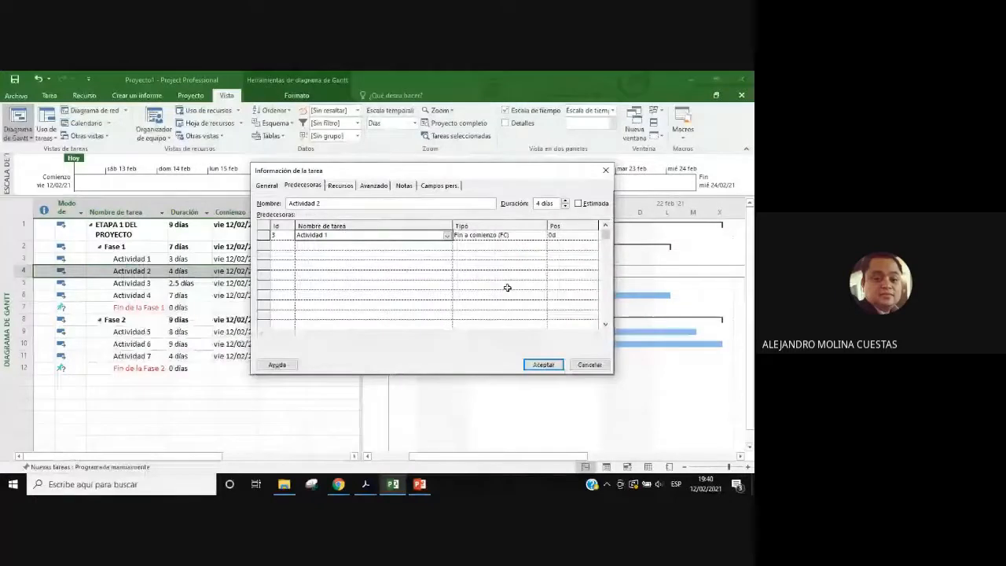
pyautogui.click(539, 237)
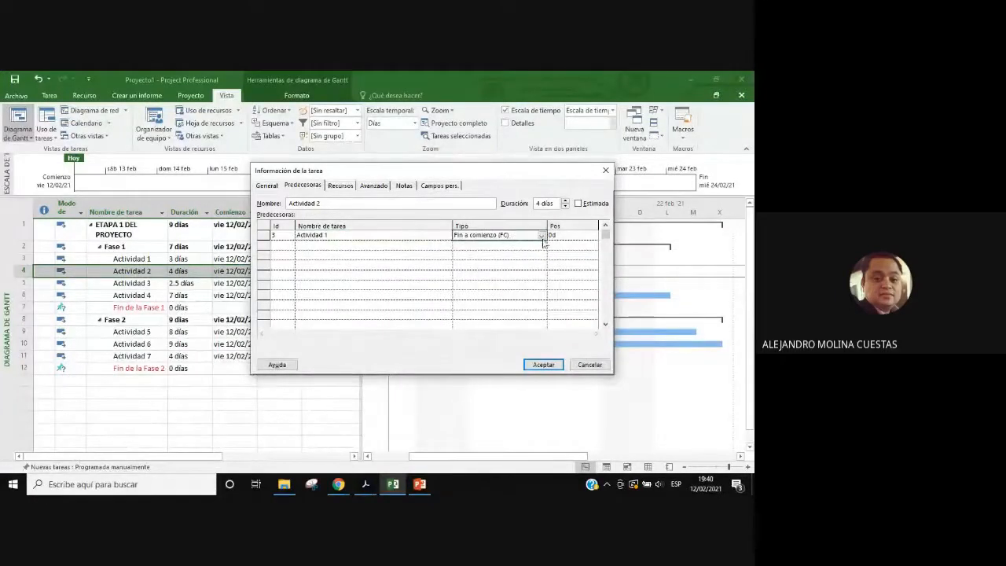
pyautogui.click(542, 235)
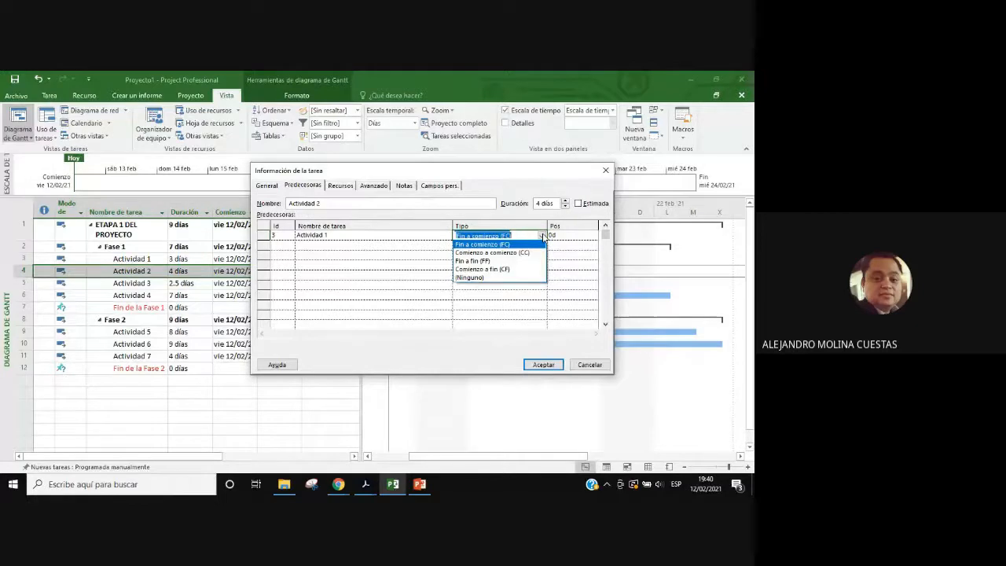
pyautogui.click(542, 236)
pyautogui.click(542, 236)
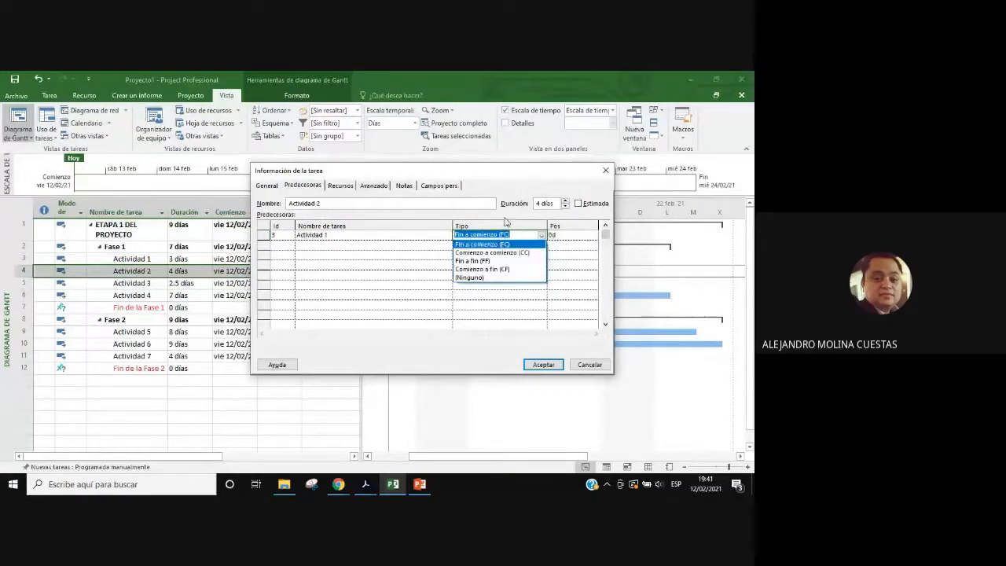
pyautogui.click(491, 244)
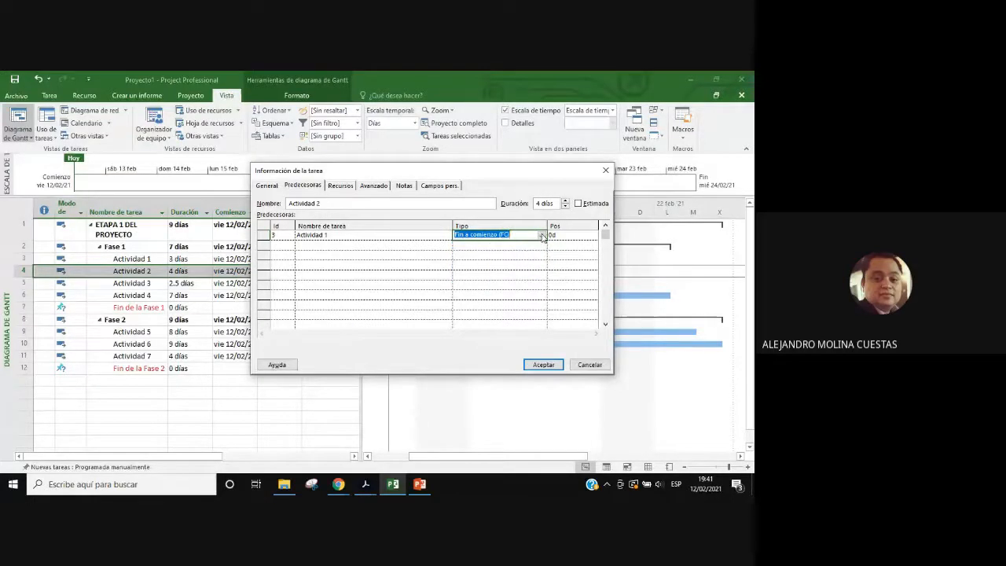
pyautogui.click(571, 235)
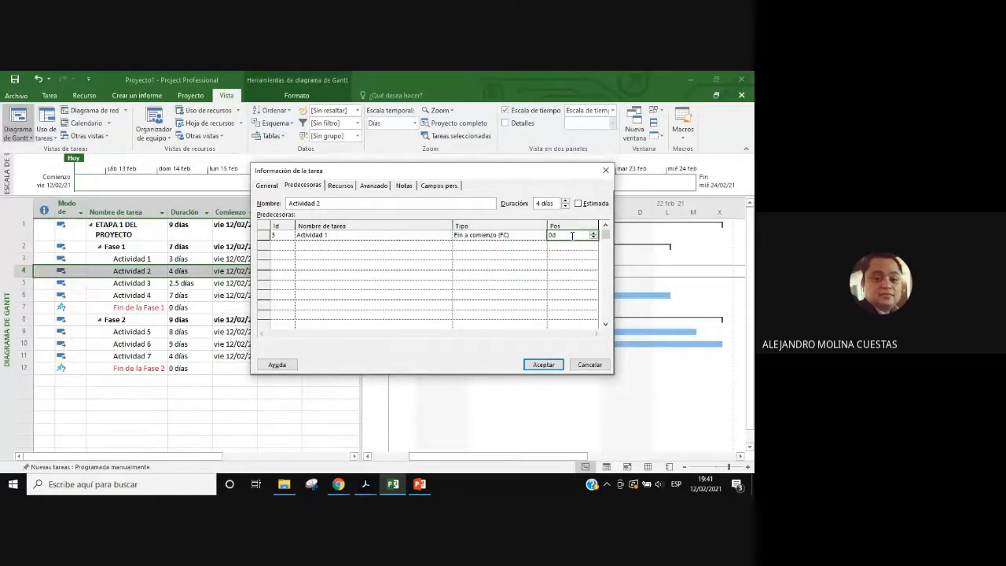
pyautogui.click(507, 235)
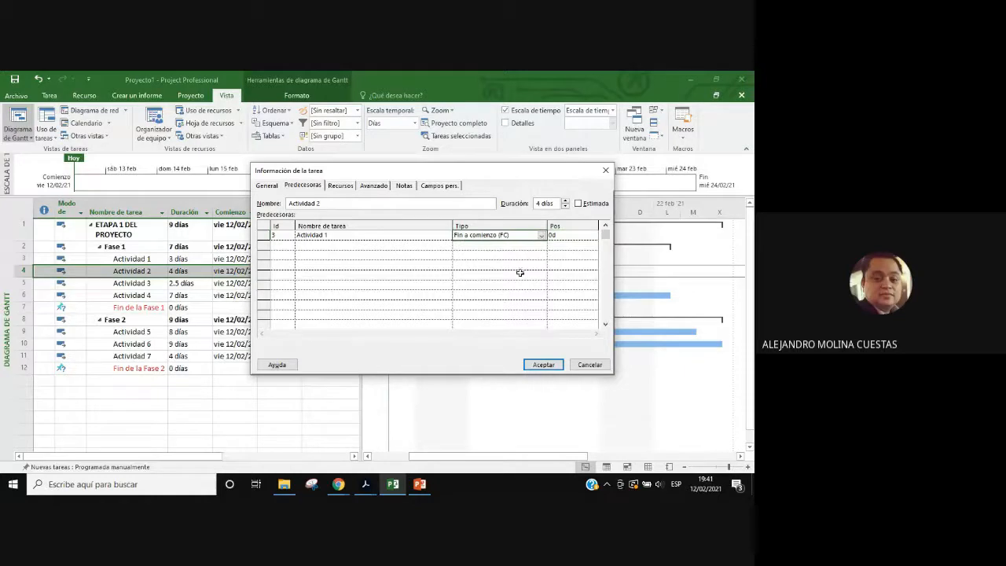
pyautogui.click(544, 237)
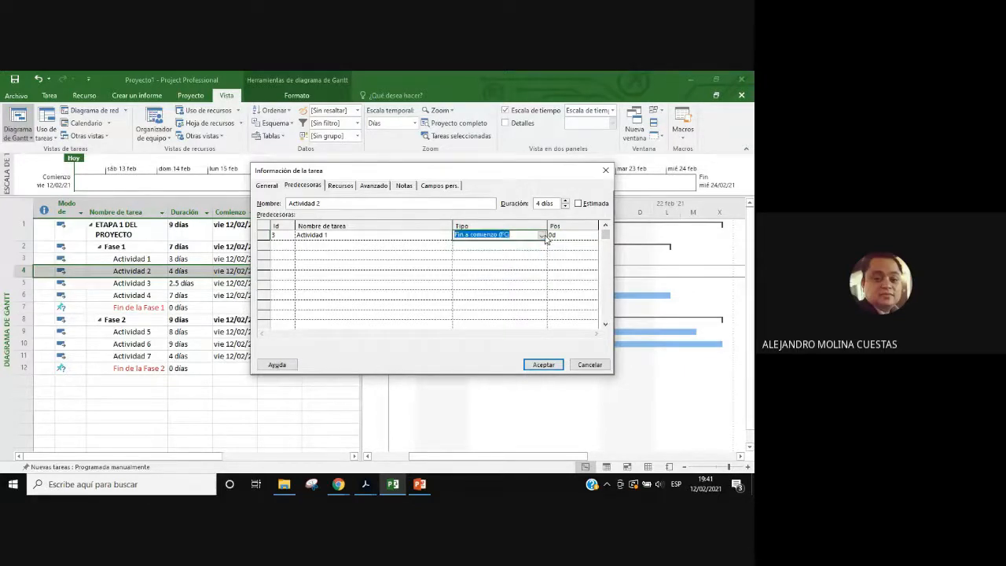
pyautogui.click(546, 370)
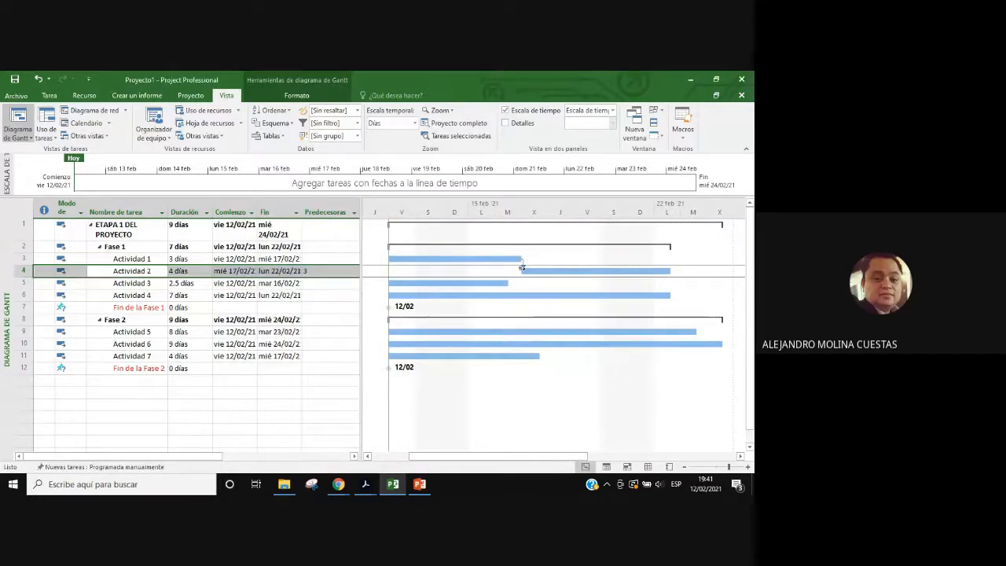
# Step: Switch to the Uso de Microsoft Project PDF in Acrobat and review the diagrams of the task relationships
pyautogui.click(567, 273)
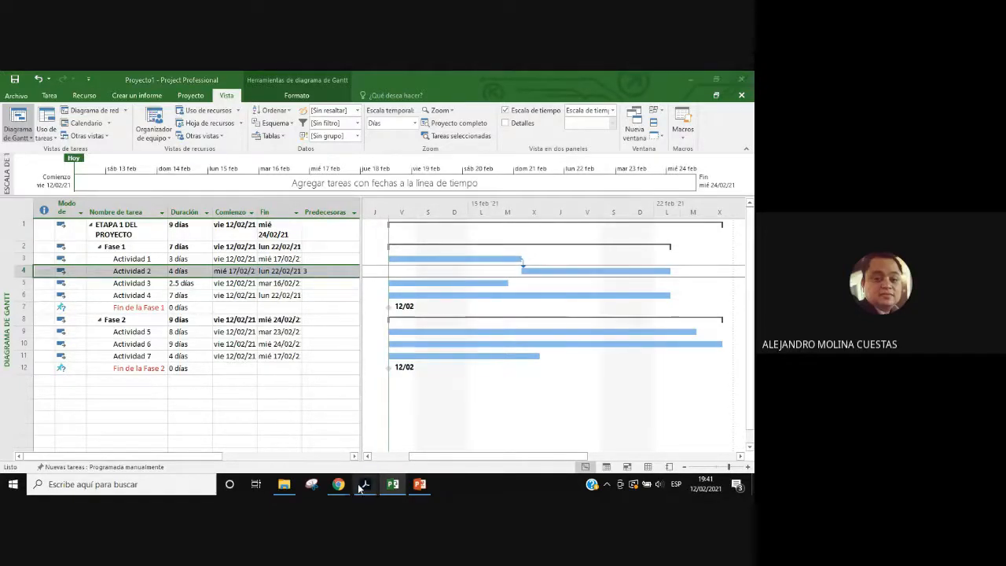
pyautogui.moveTo(361, 486)
pyautogui.click(302, 436)
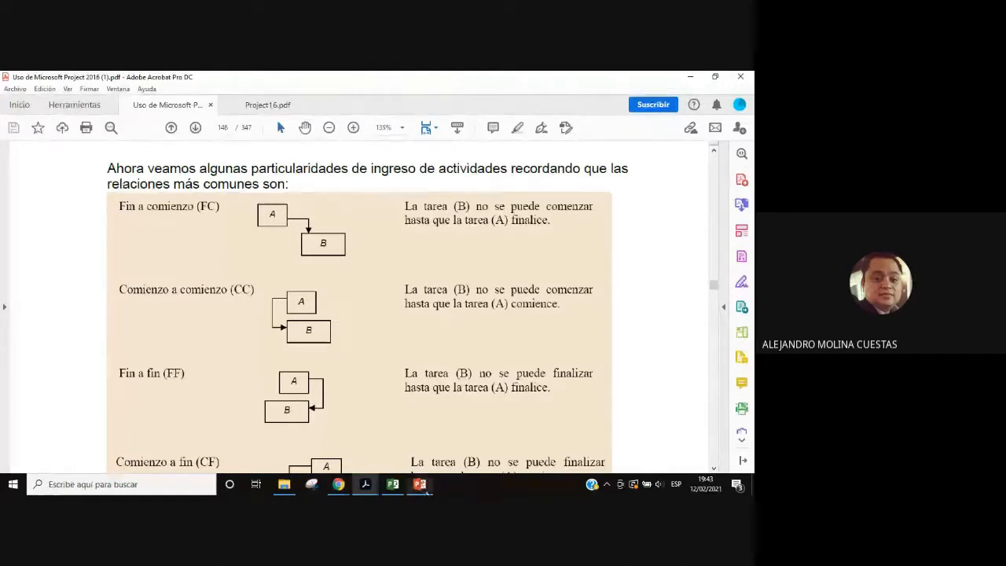
# Step: Return to Microsoft Project and change Actividad 2's link with Actividad 1 to Comienzo a comienzo (CC)
pyautogui.moveTo(425, 484)
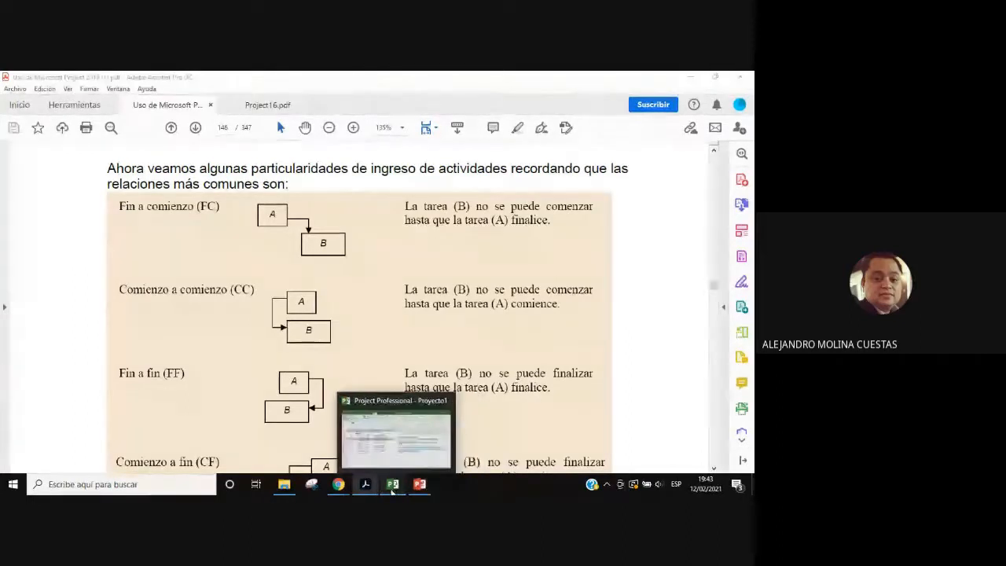
pyautogui.click(392, 486)
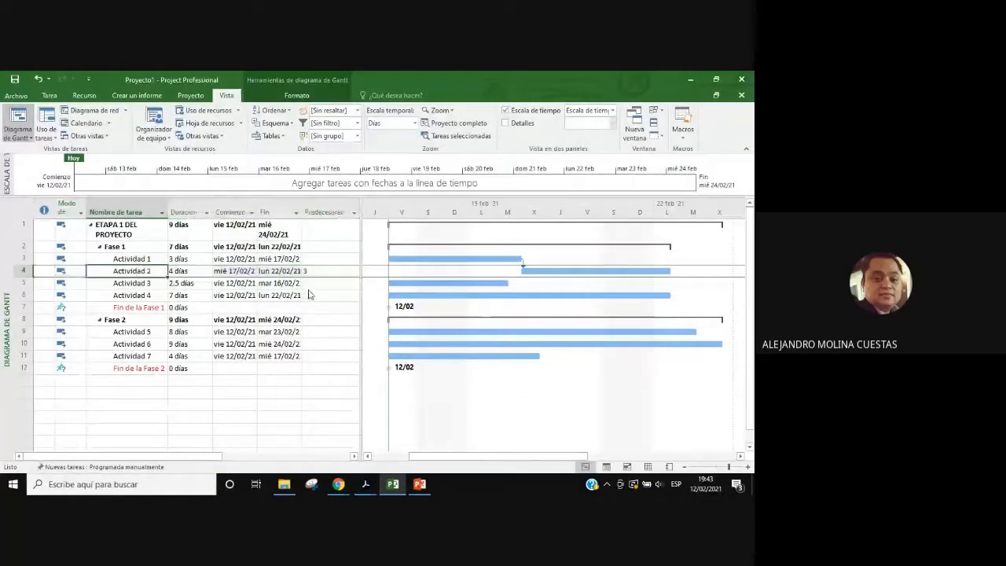
pyautogui.hotkey('shift', 'F2')
pyautogui.click(486, 237)
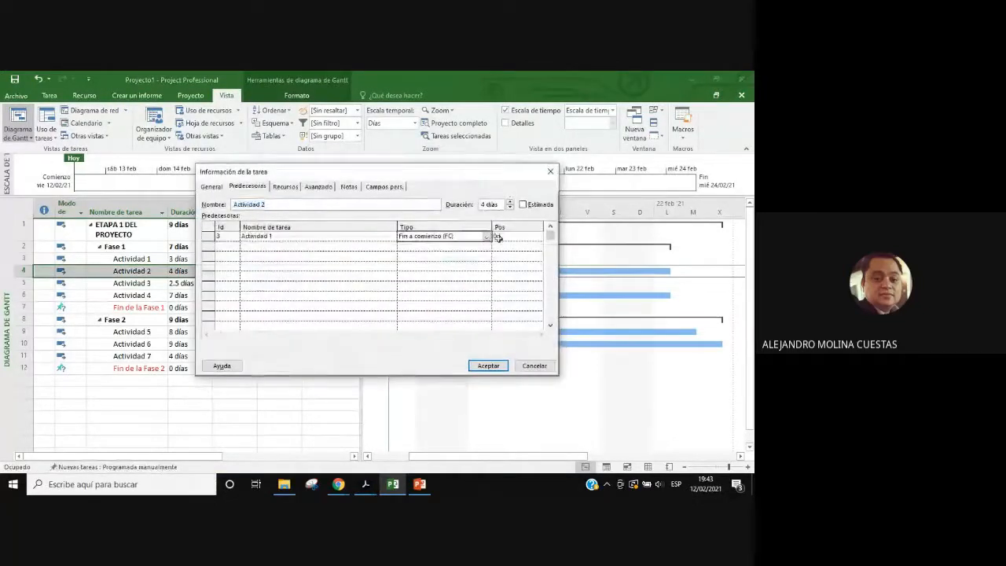
pyautogui.click(486, 237)
pyautogui.click(457, 253)
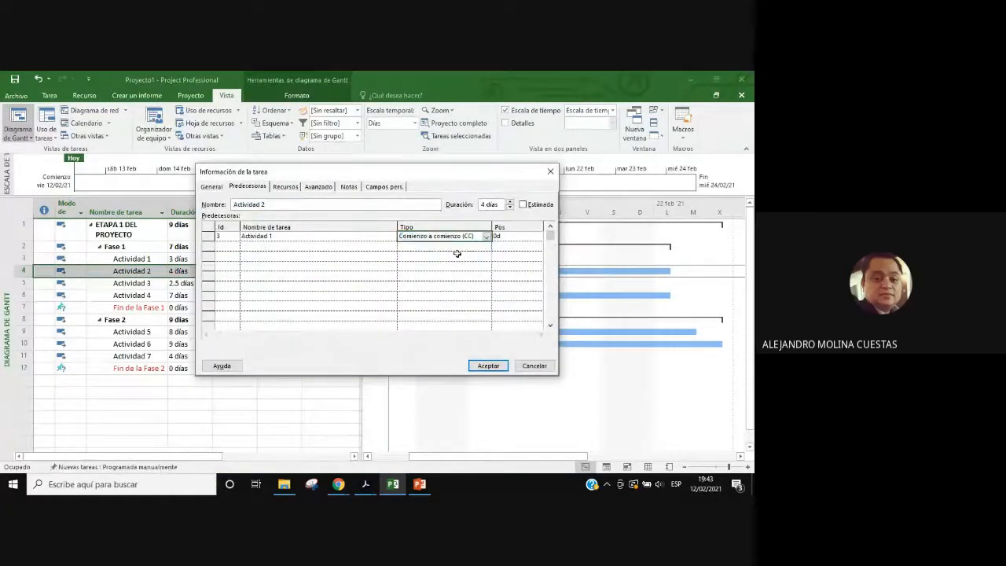
pyautogui.click(489, 365)
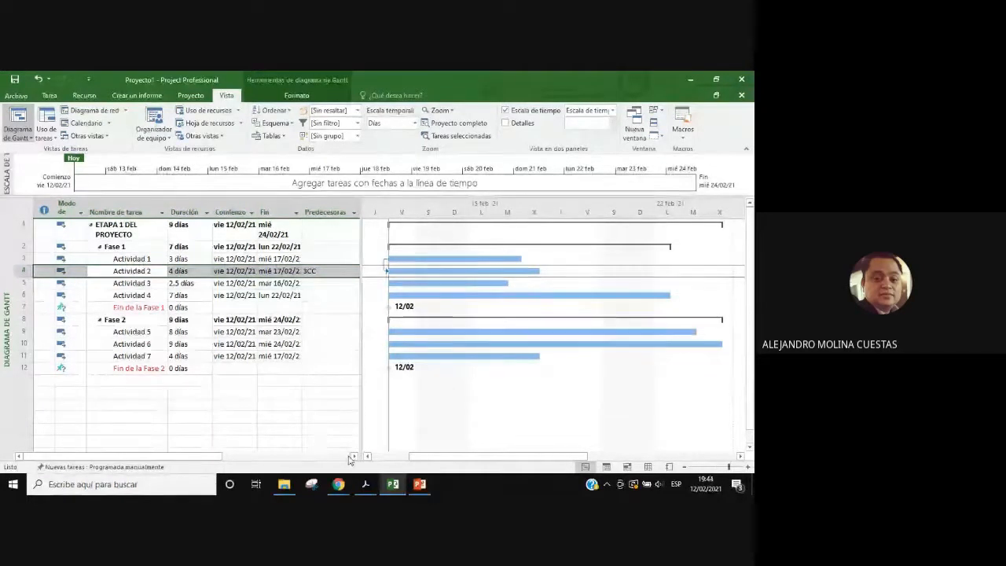
# Step: Switch back to the PDF in Acrobat and read the Fin a fin and Comienzo a fin relationship definitions
pyautogui.click(400, 491)
pyautogui.scroll(-2, 411, 348)
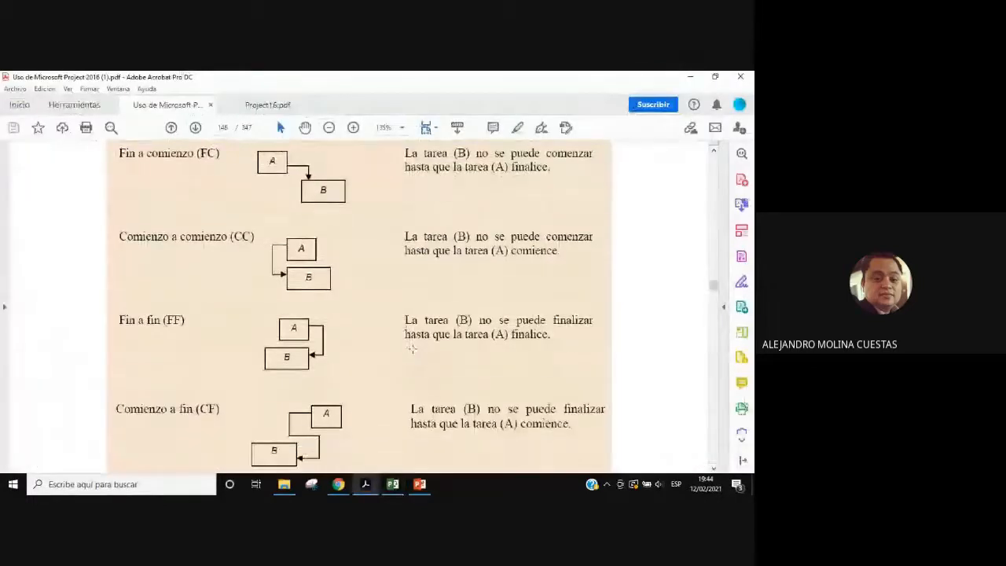
pyautogui.scroll(-3, 411, 349)
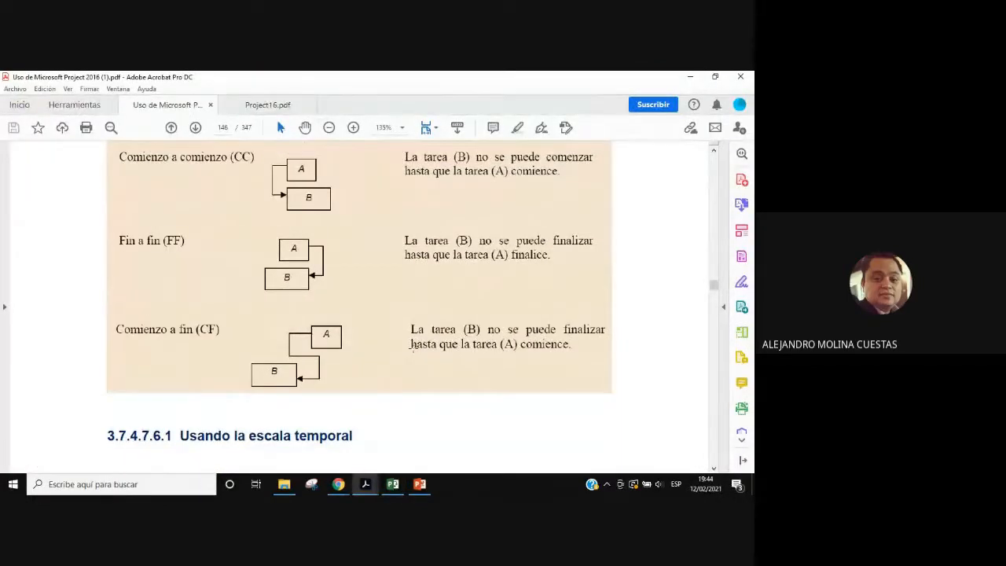